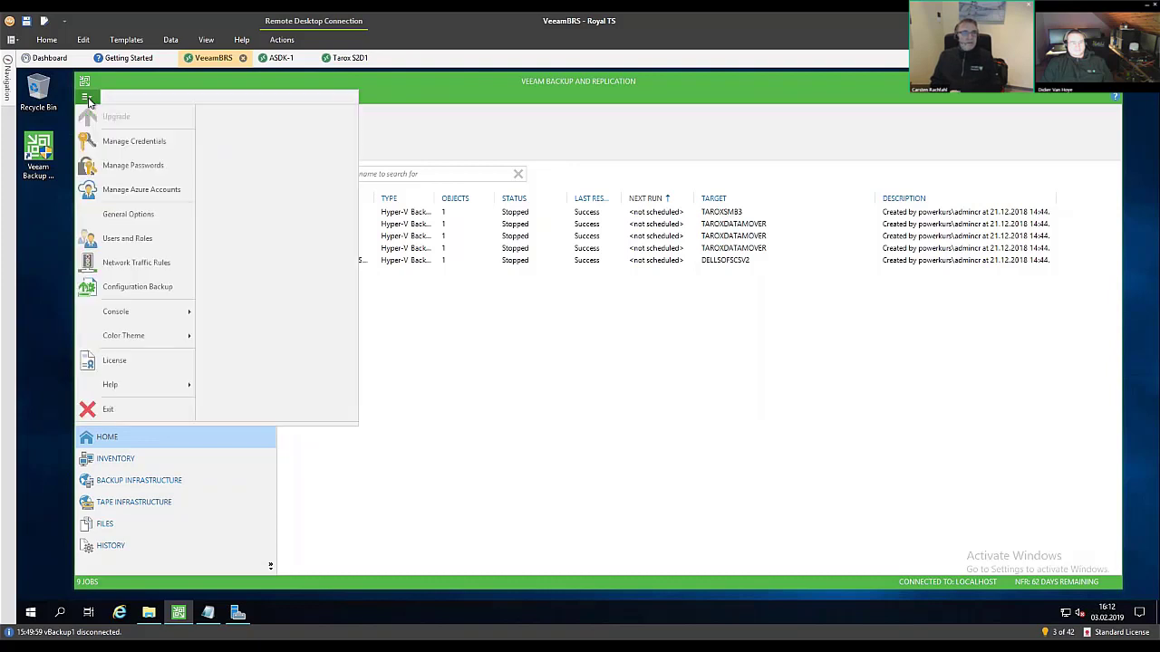
Step: View the product's About information to check its version and license, then close it
{"action": "mouse_move", "coordinate": [148, 385]}
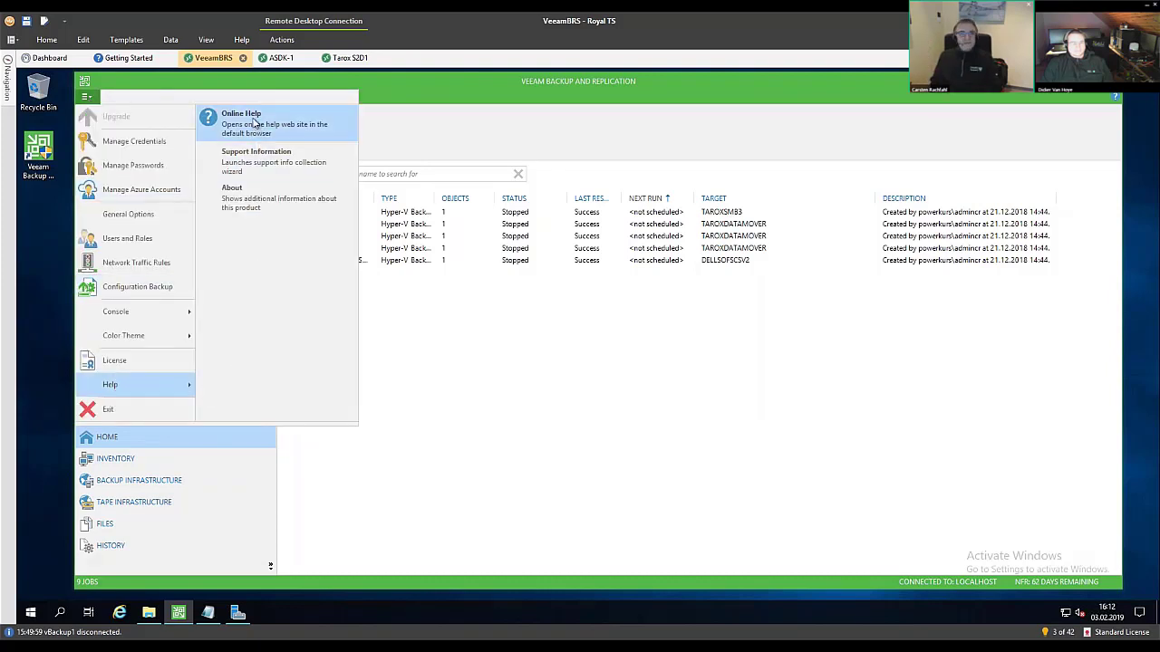
{"action": "left_click", "coordinate": [238, 200]}
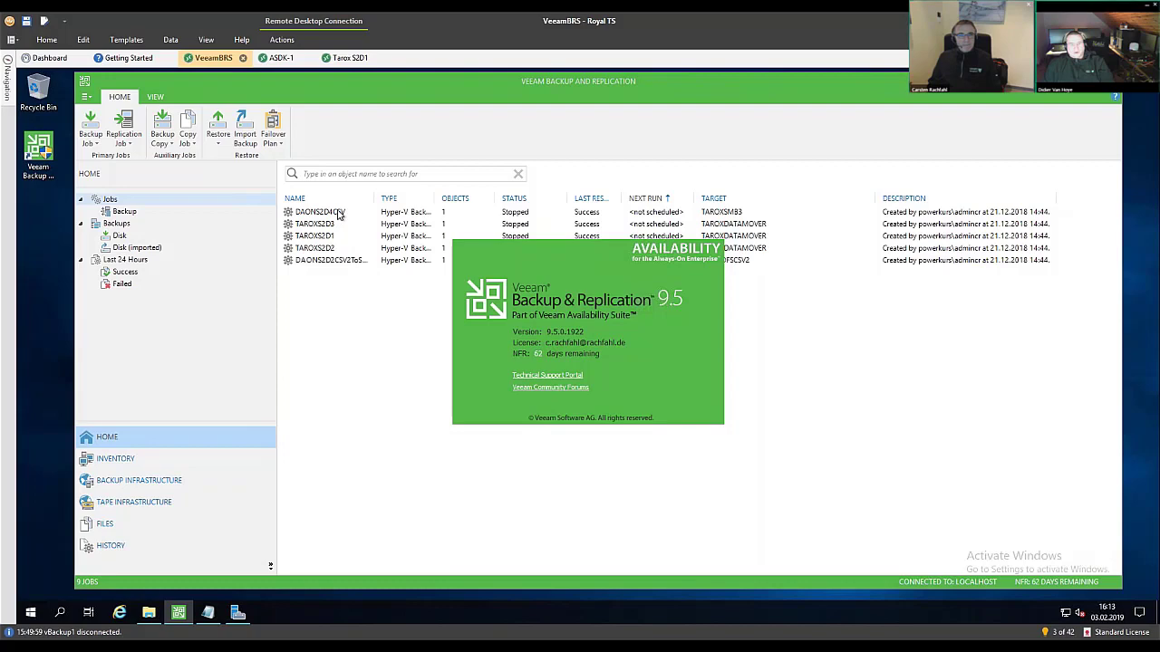
{"action": "left_click", "coordinate": [596, 363]}
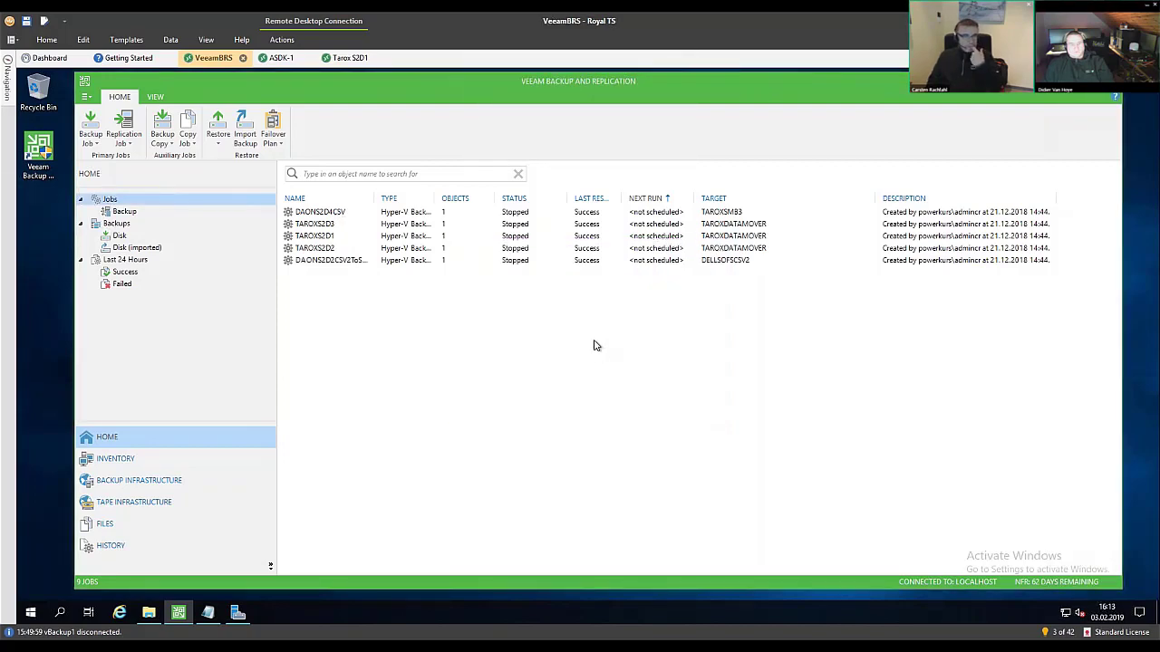
Step: Select all backup jobs together and check whether the Disable action is available for them
{"action": "left_click", "coordinate": [319, 214]}
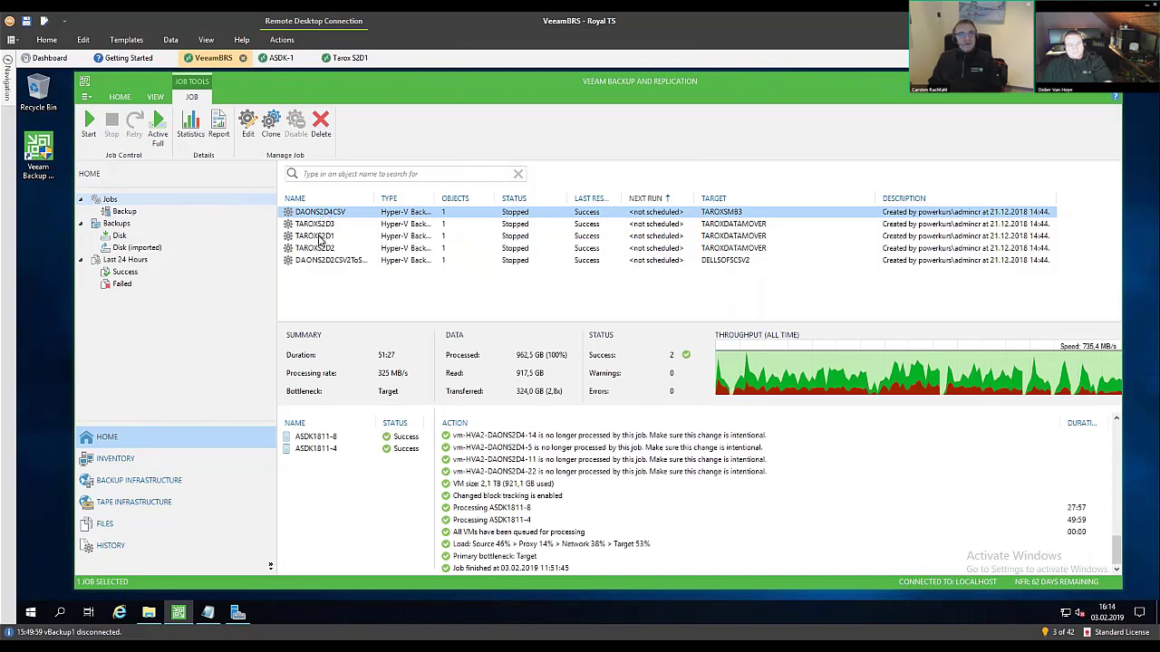
{"action": "left_click", "coordinate": [317, 261], "text": "shift"}
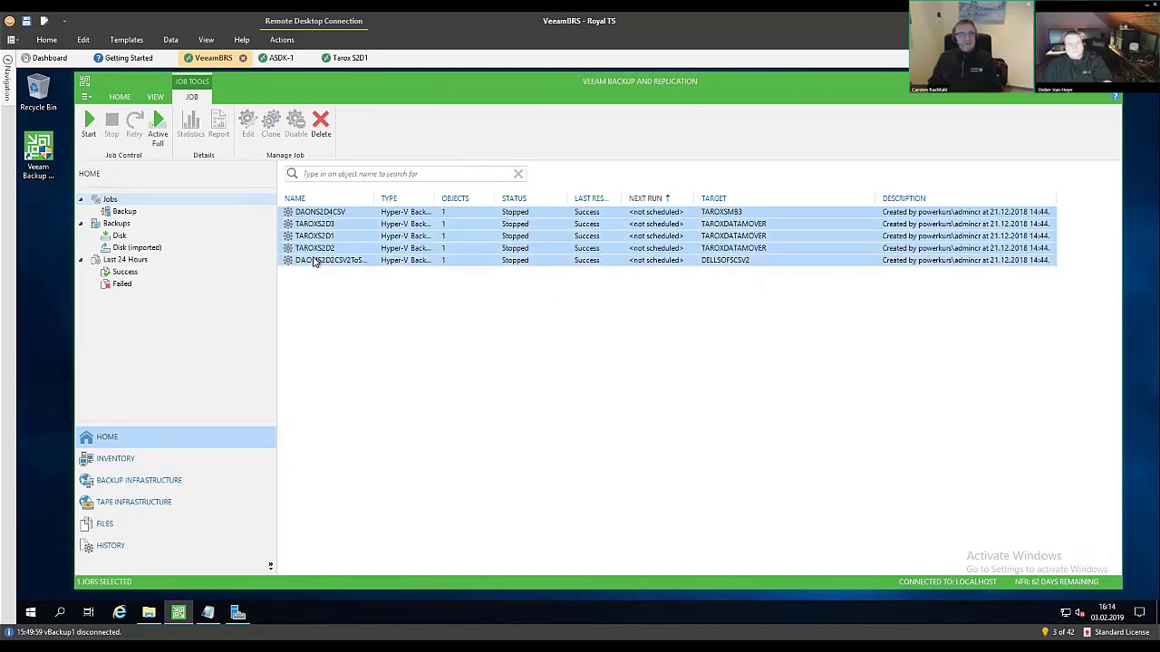
{"action": "right_click", "coordinate": [315, 263]}
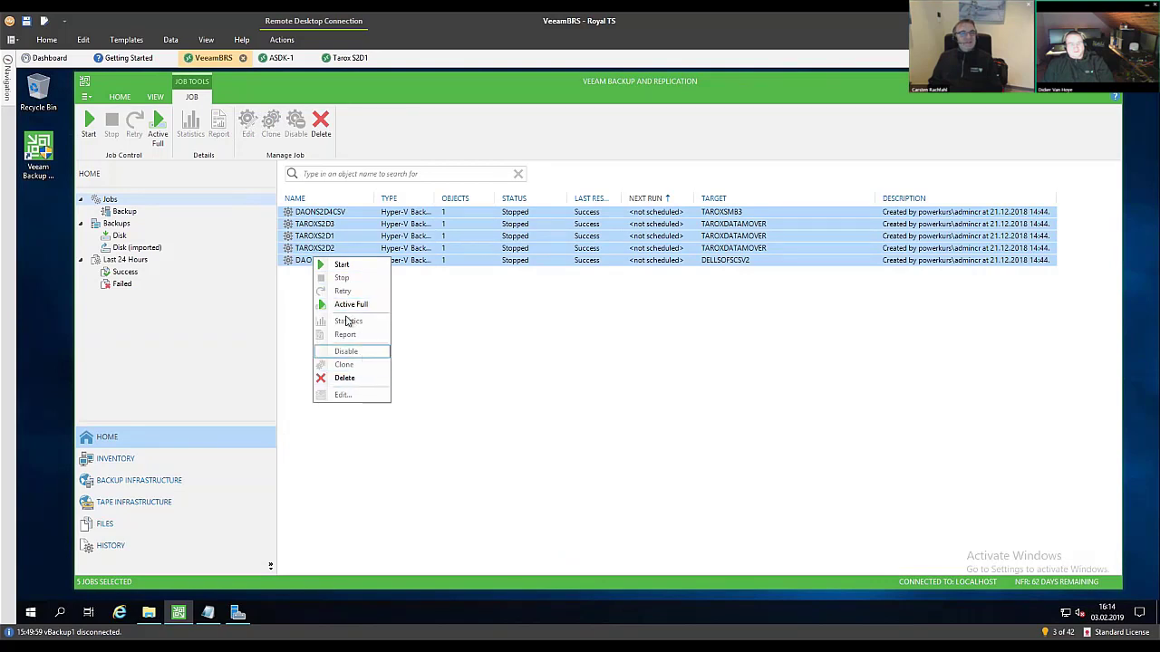
{"action": "left_click", "coordinate": [126, 213]}
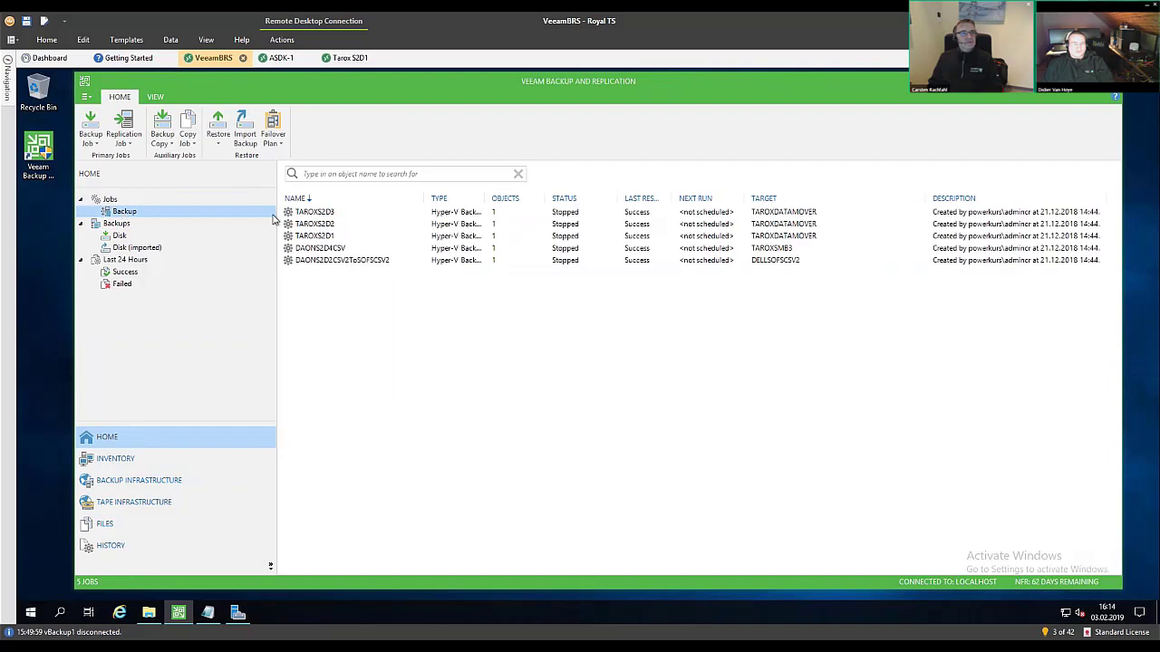
{"action": "left_click", "coordinate": [301, 214]}
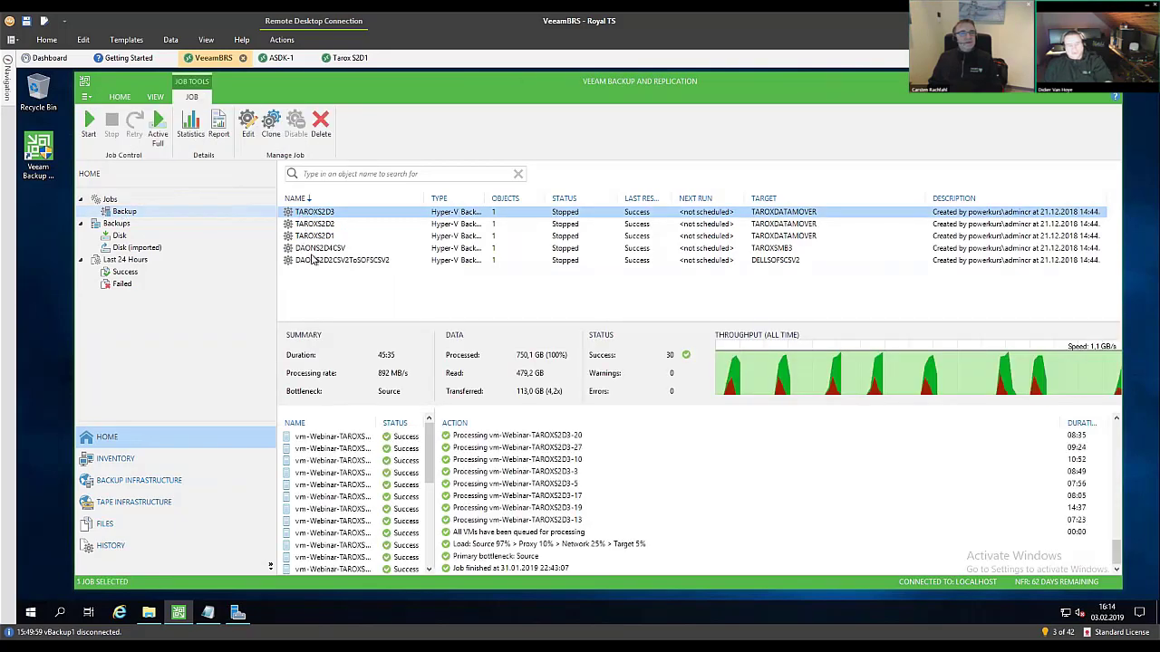
{"action": "left_click", "coordinate": [310, 261], "text": "shift"}
{"action": "right_click", "coordinate": [310, 261]}
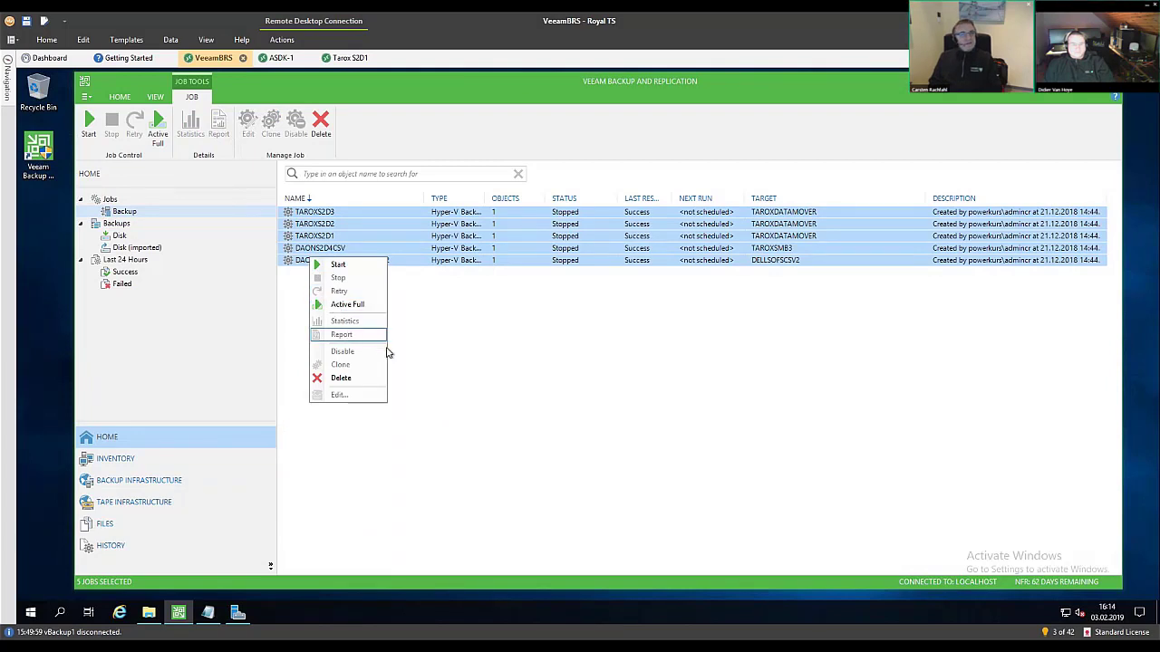
{"action": "left_click", "coordinate": [486, 344]}
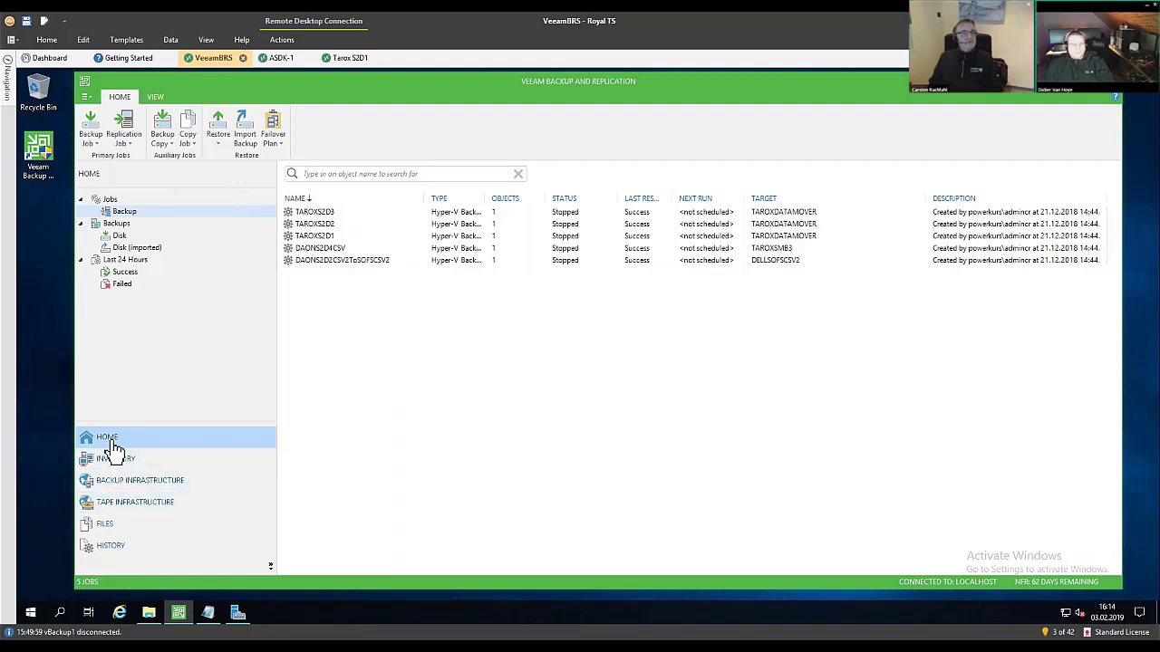
Step: Check the actions available for the TAROXS2D3 and DAONS2D2CSV2ToSOFSCSV2 backup jobs individually
{"action": "left_click", "coordinate": [332, 216]}
{"action": "right_click", "coordinate": [329, 216]}
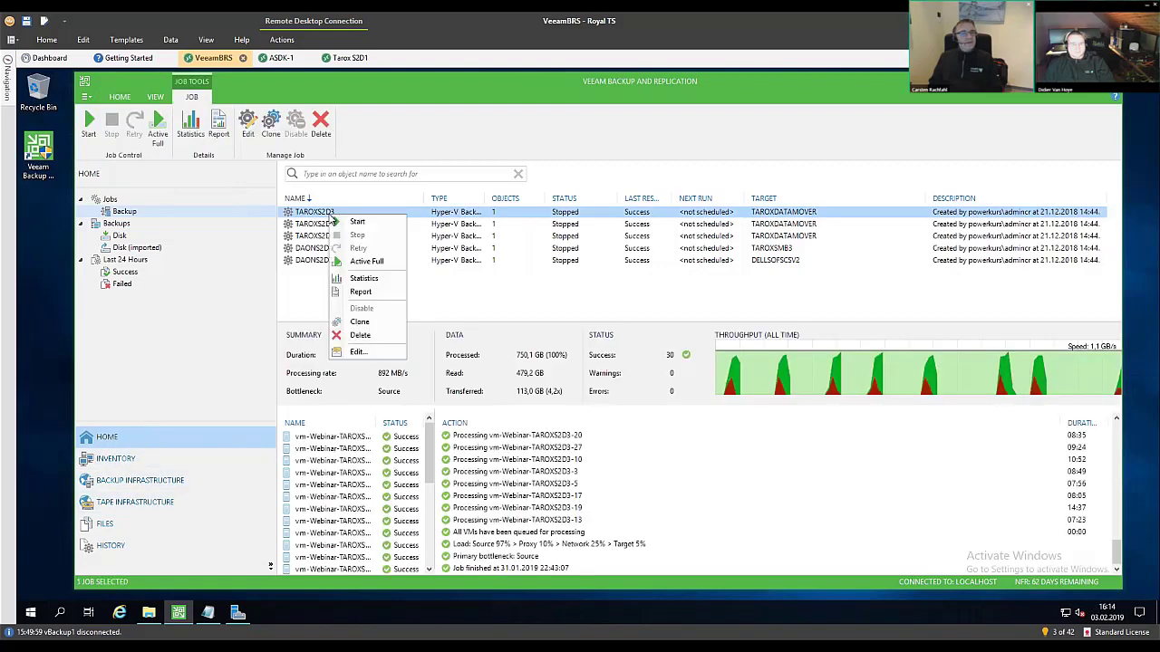
{"action": "left_click", "coordinate": [512, 279]}
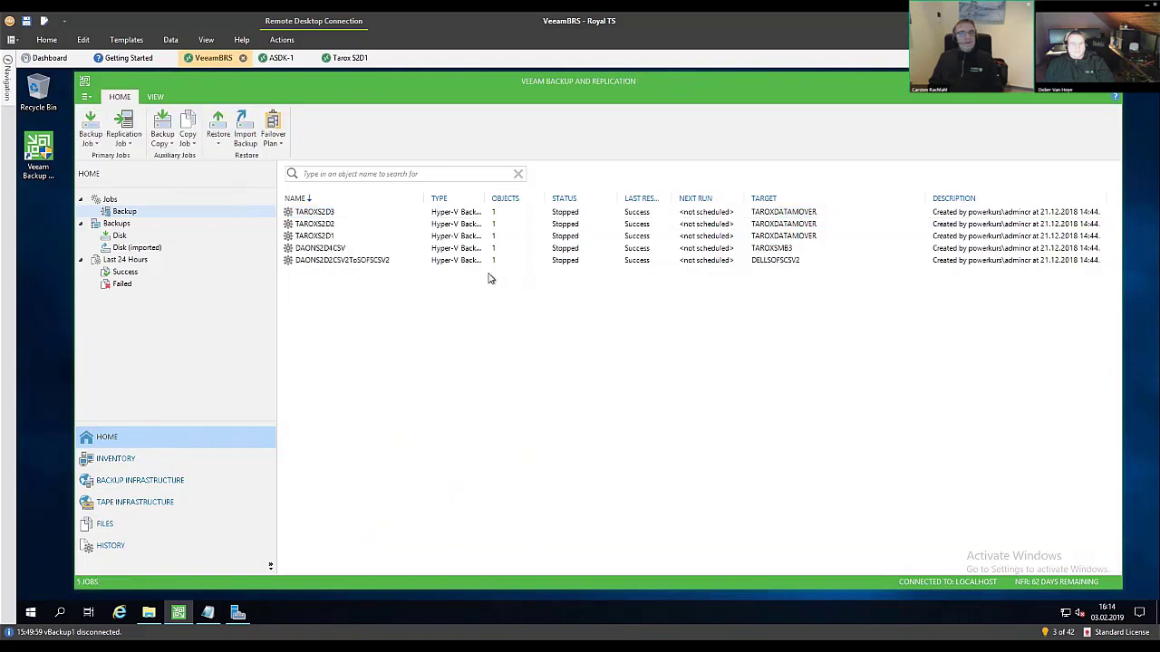
{"action": "left_click", "coordinate": [290, 260]}
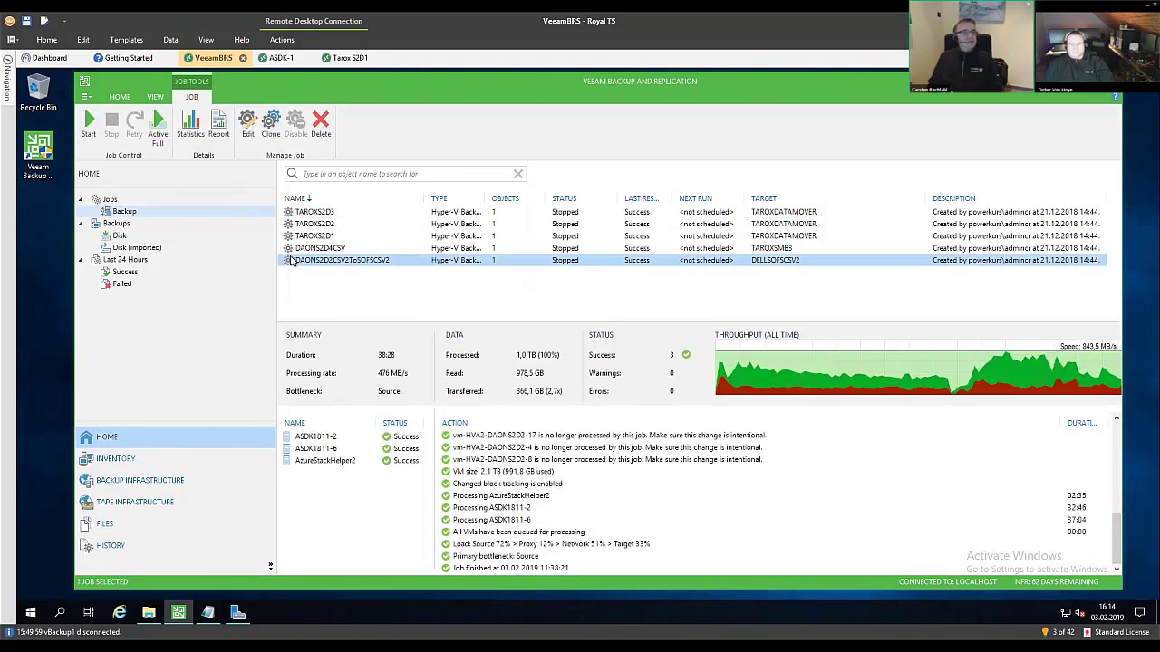
{"action": "right_click", "coordinate": [292, 261]}
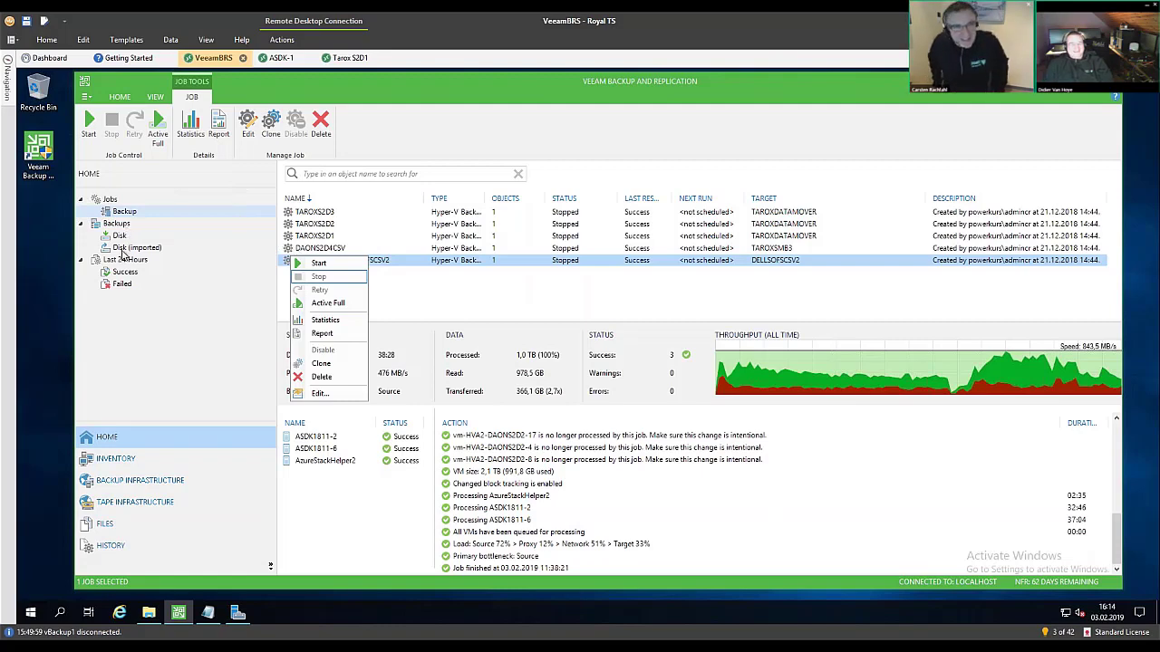
Step: Review the backup repositories, the backup proxies and the successful sessions of the last 24 hours
{"action": "left_click", "coordinate": [138, 482]}
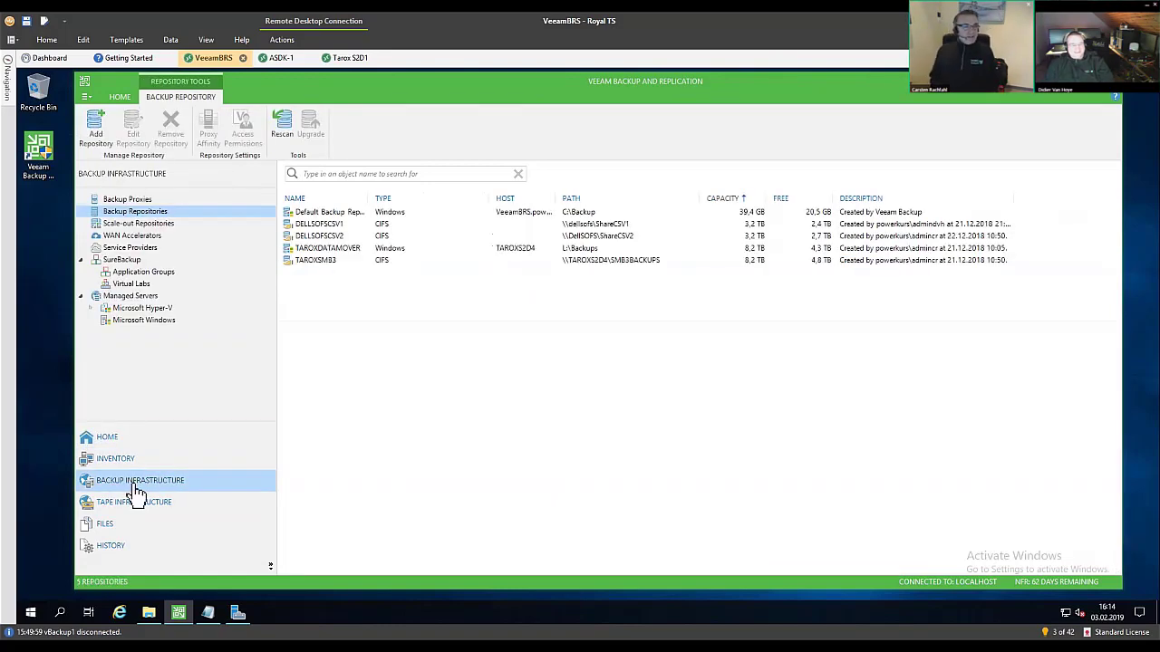
{"action": "left_click", "coordinate": [136, 199]}
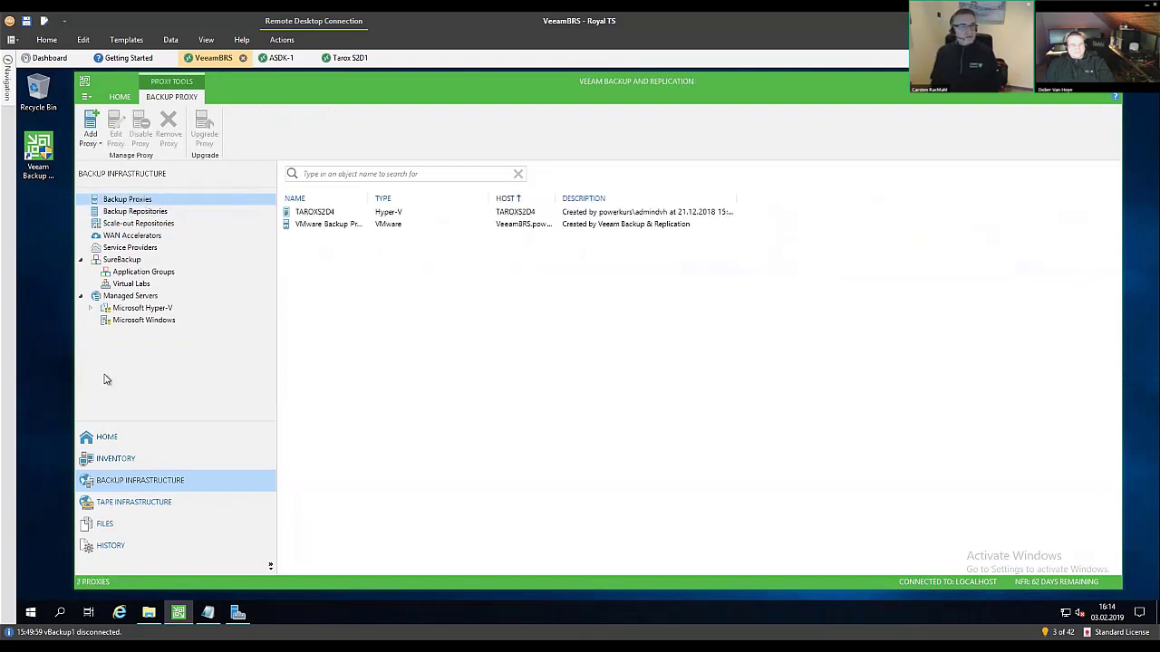
{"action": "left_click", "coordinate": [129, 441]}
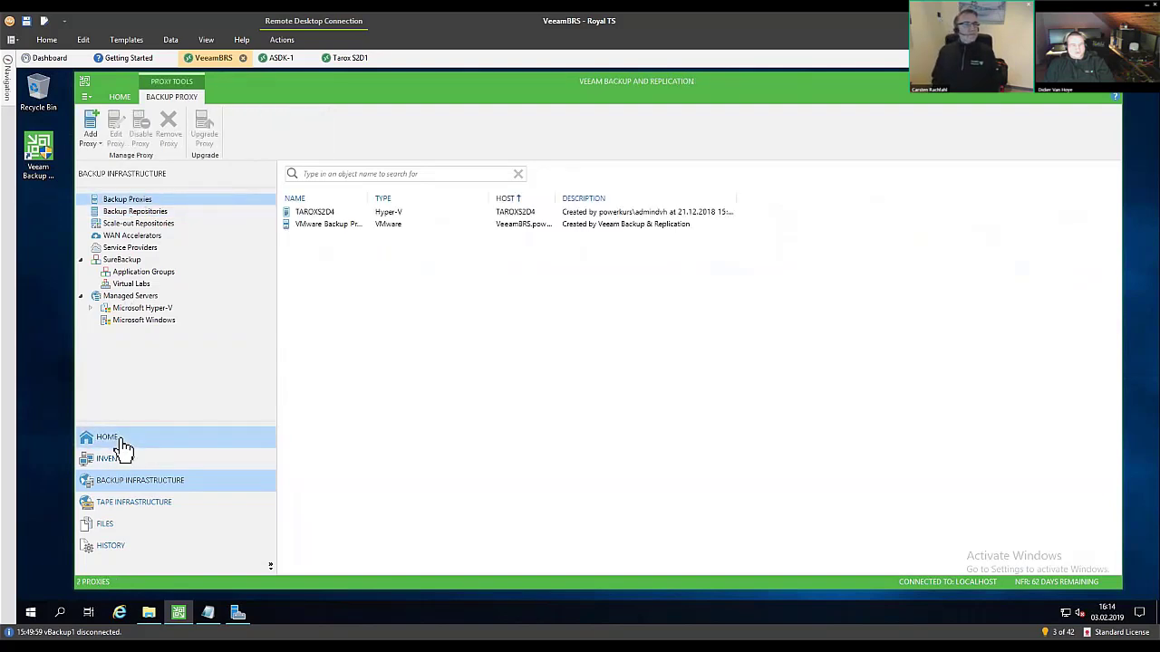
{"action": "left_click", "coordinate": [126, 273]}
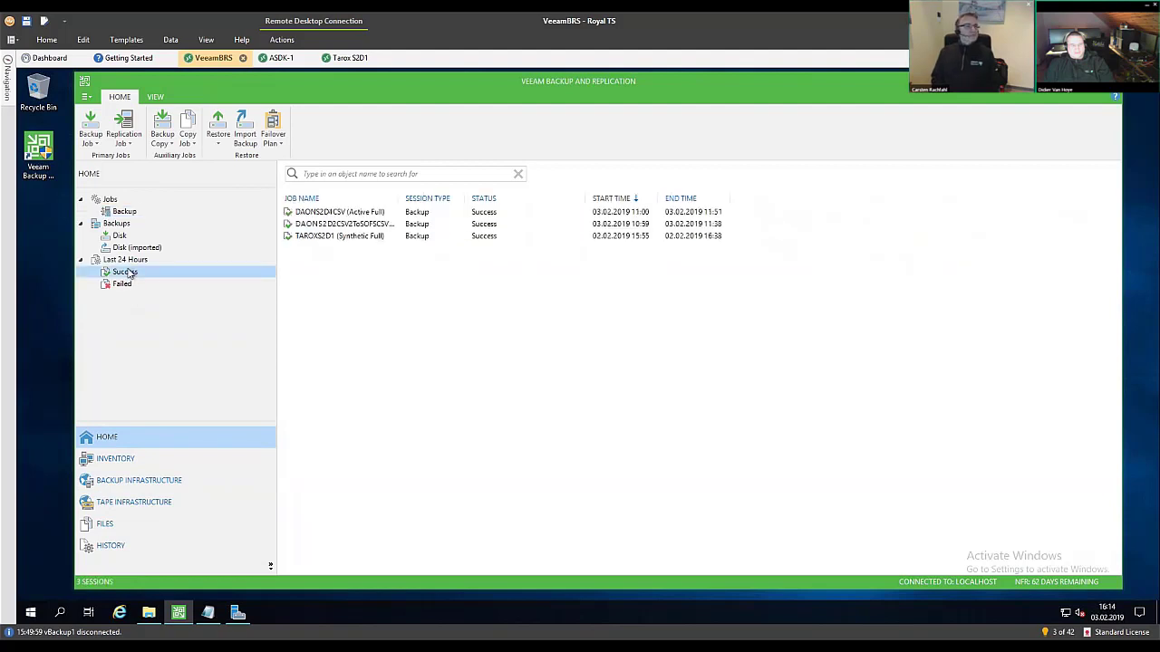
Step: Return to the backup jobs and recheck the actions offered for DAONS2D2CSV2ToSOFSCSV2
{"action": "left_click", "coordinate": [125, 214]}
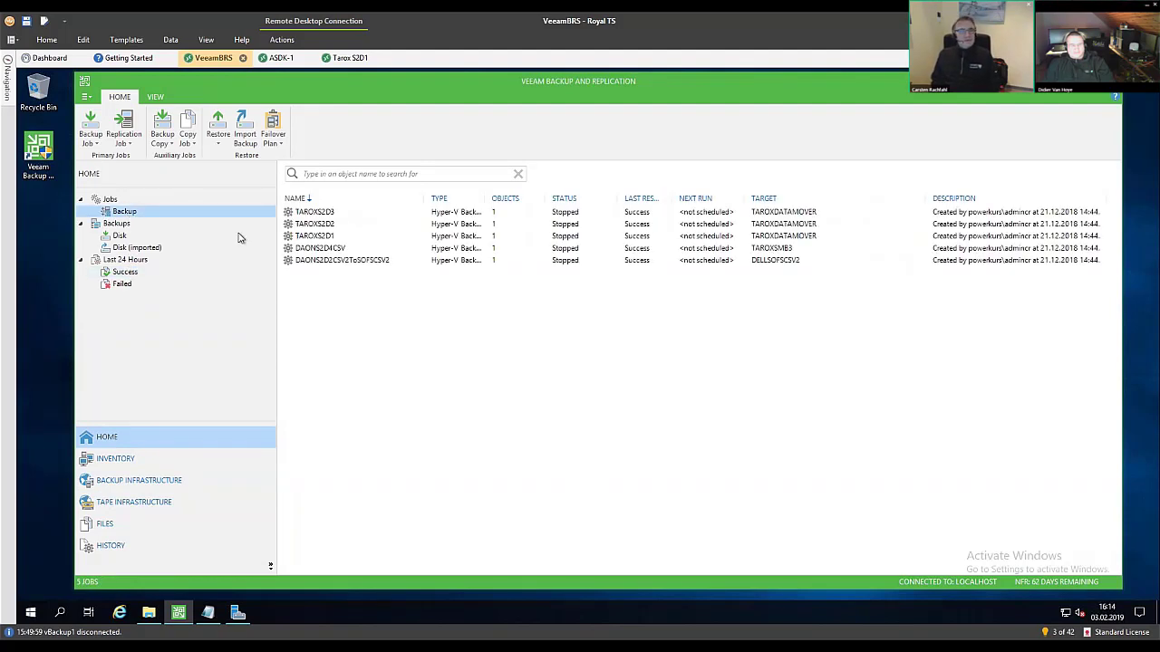
{"action": "left_click", "coordinate": [325, 262]}
{"action": "right_click", "coordinate": [326, 263]}
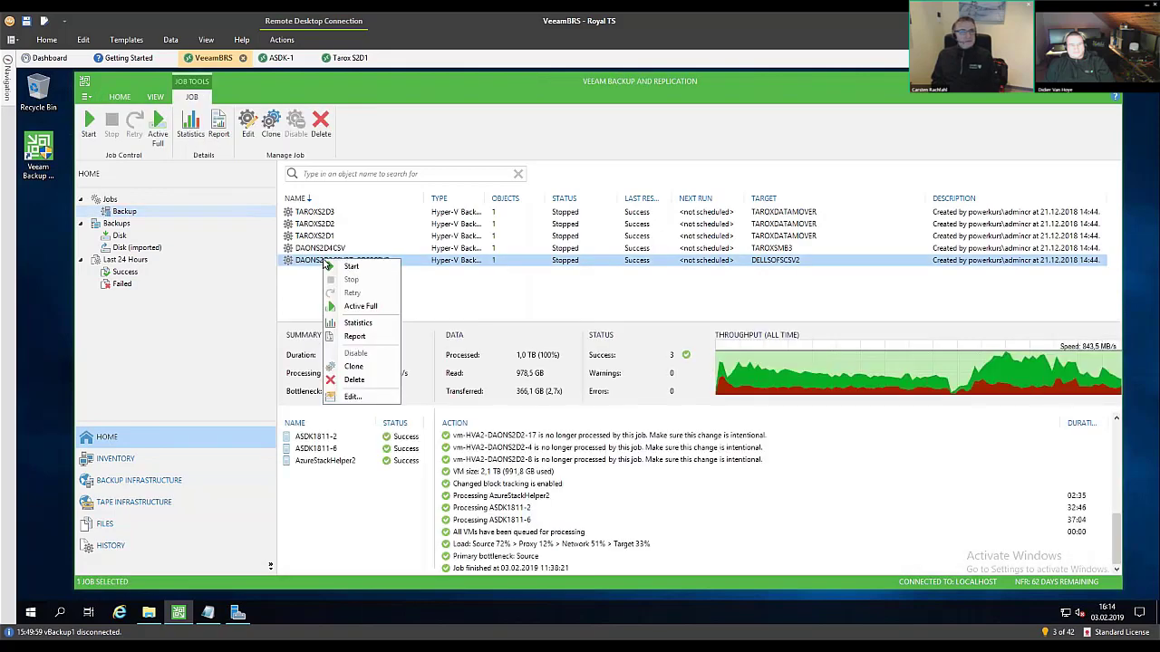
Step: Close the Veeam Backup and Replication console and mount the VeeamBackup&Replication_9.5.4.2615.Update4 disc image
{"action": "left_click_drag", "start_coordinate": [650, 82], "coordinate": [595, 162]}
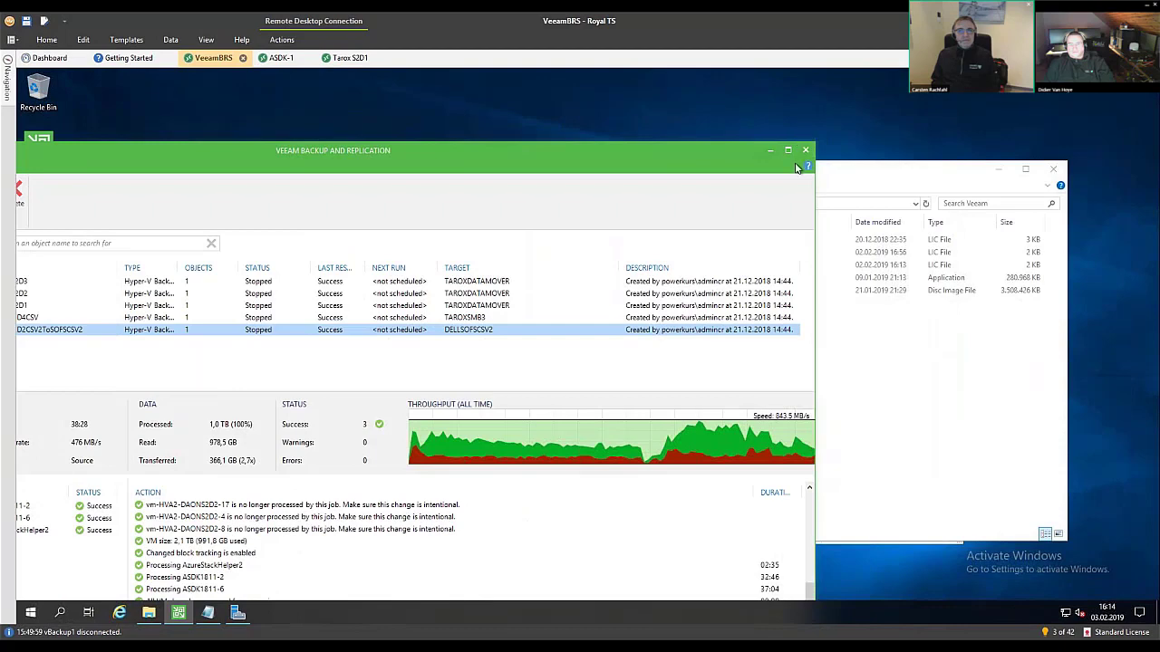
{"action": "left_click", "coordinate": [804, 152]}
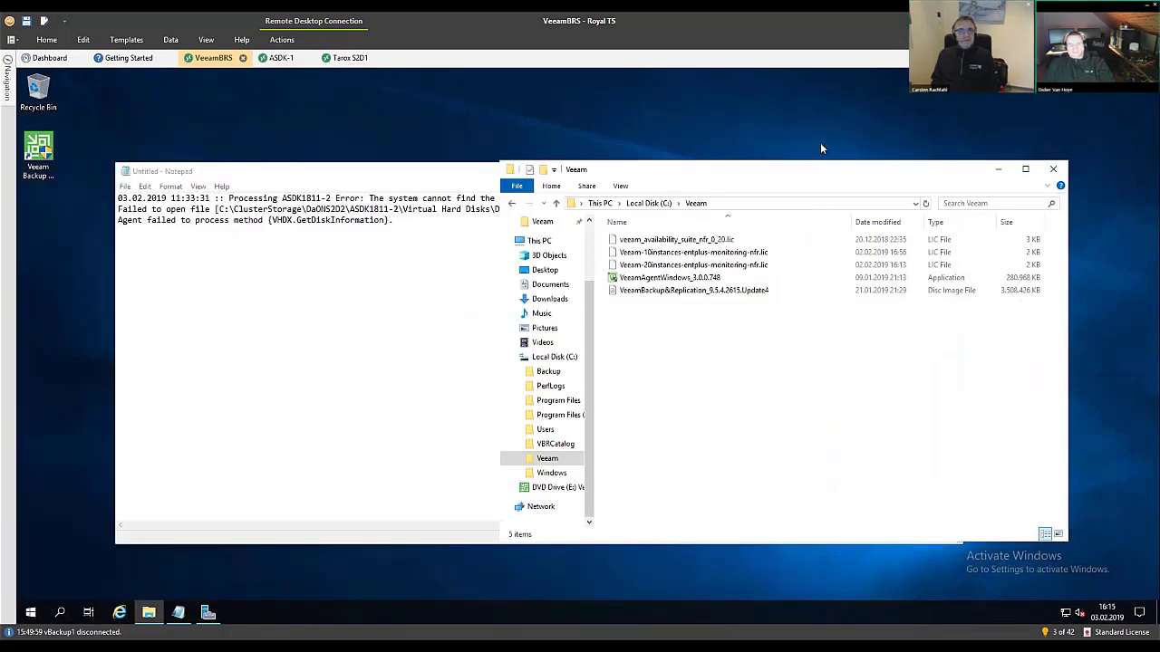
{"action": "right_click", "coordinate": [673, 291]}
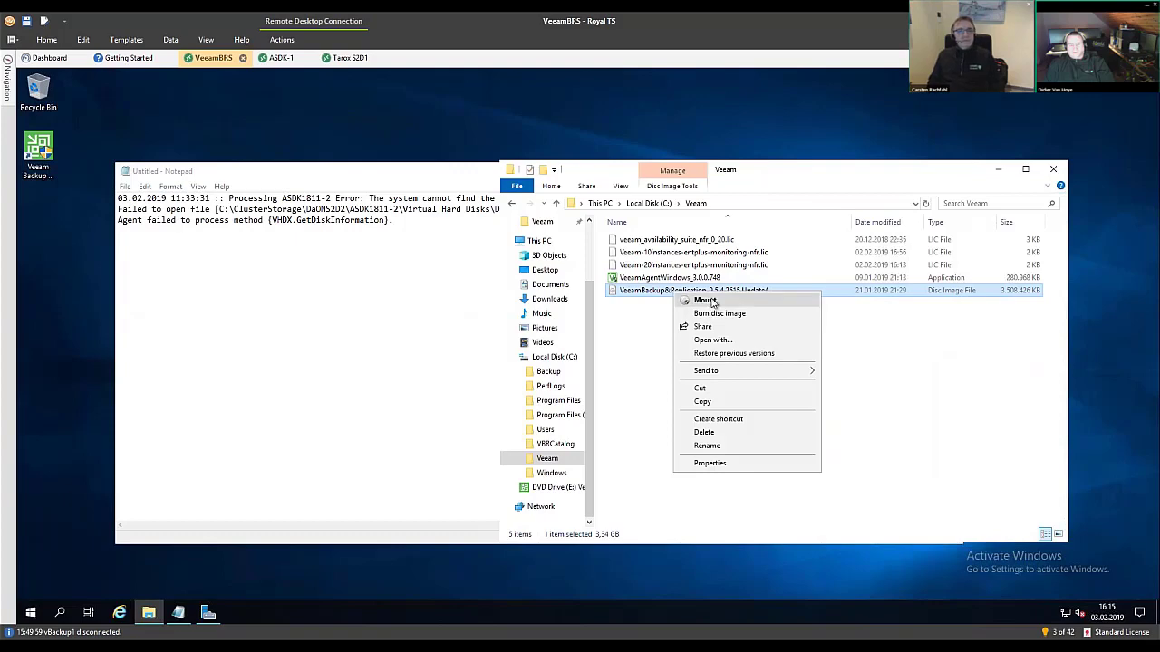
{"action": "left_click", "coordinate": [707, 300]}
{"action": "left_click", "coordinate": [541, 429]}
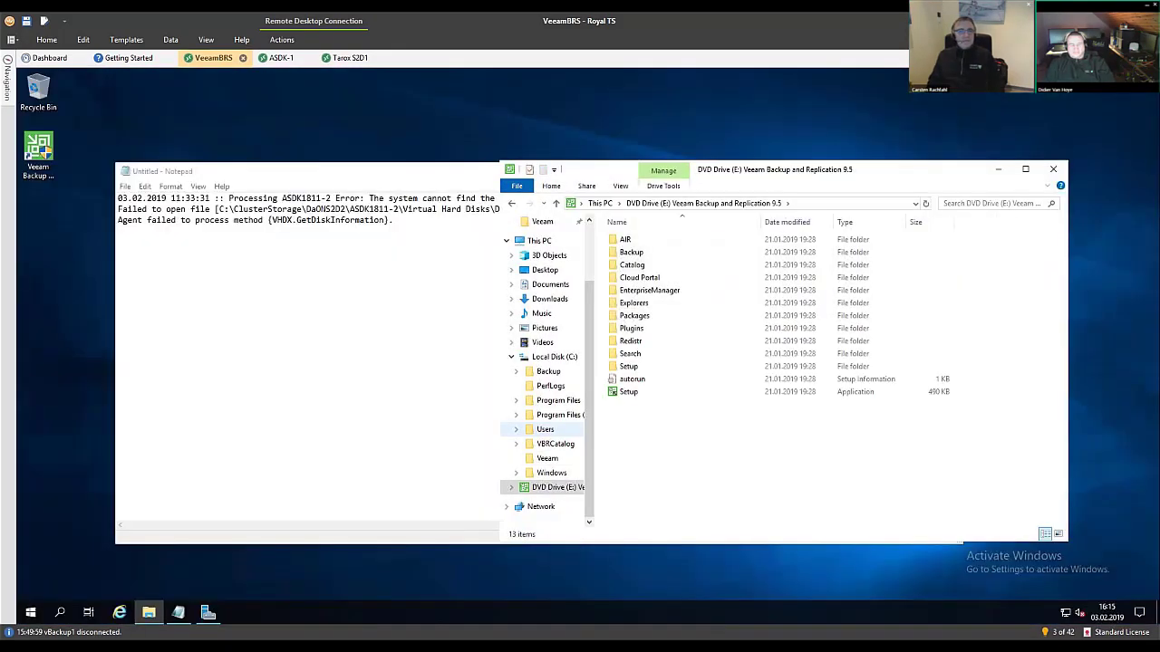
Step: Close the untitled Notepad document without saving its changes
{"action": "left_click", "coordinate": [309, 241]}
{"action": "left_click_drag", "start_coordinate": [421, 179], "coordinate": [332, 300]}
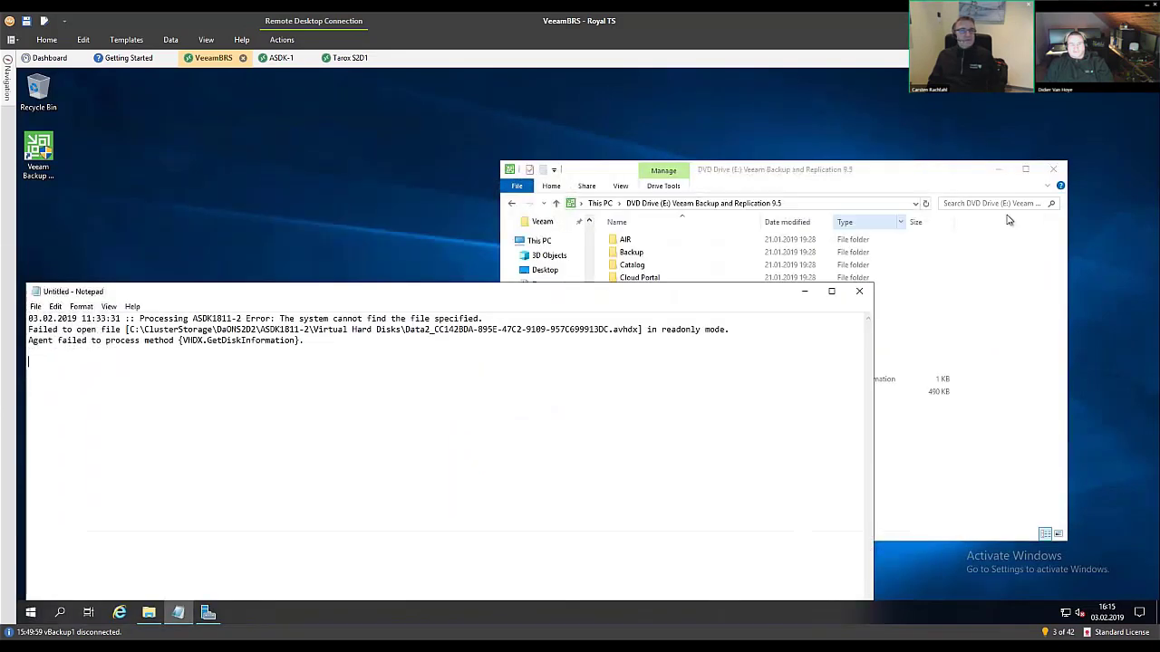
{"action": "left_click", "coordinate": [858, 293]}
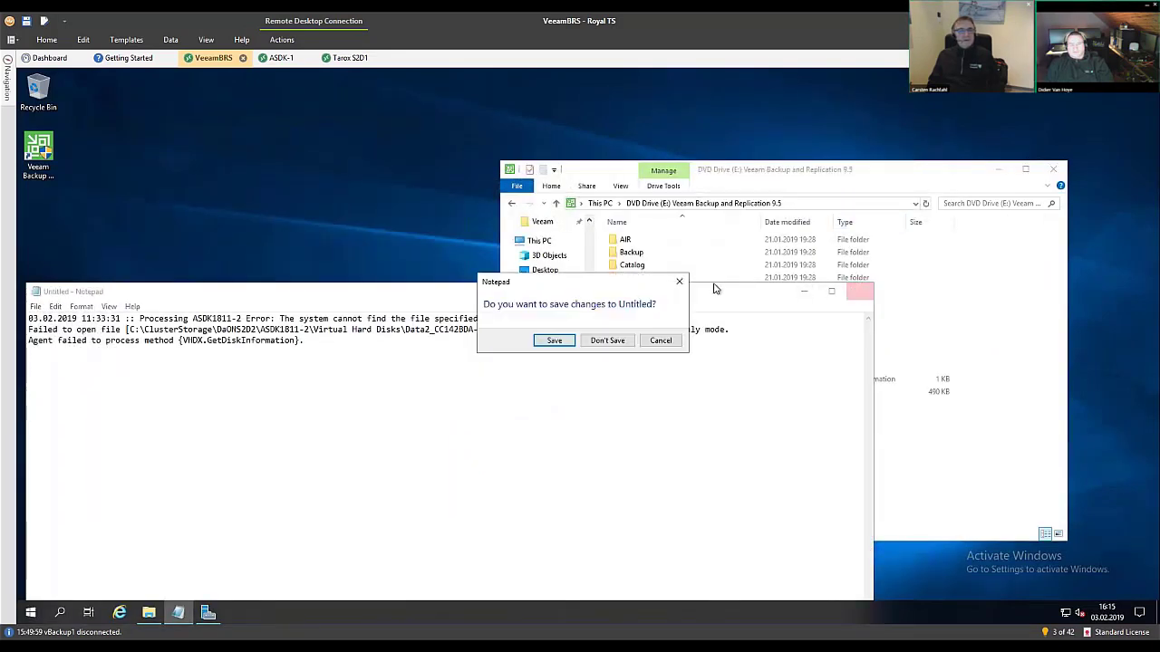
{"action": "left_click", "coordinate": [607, 341]}
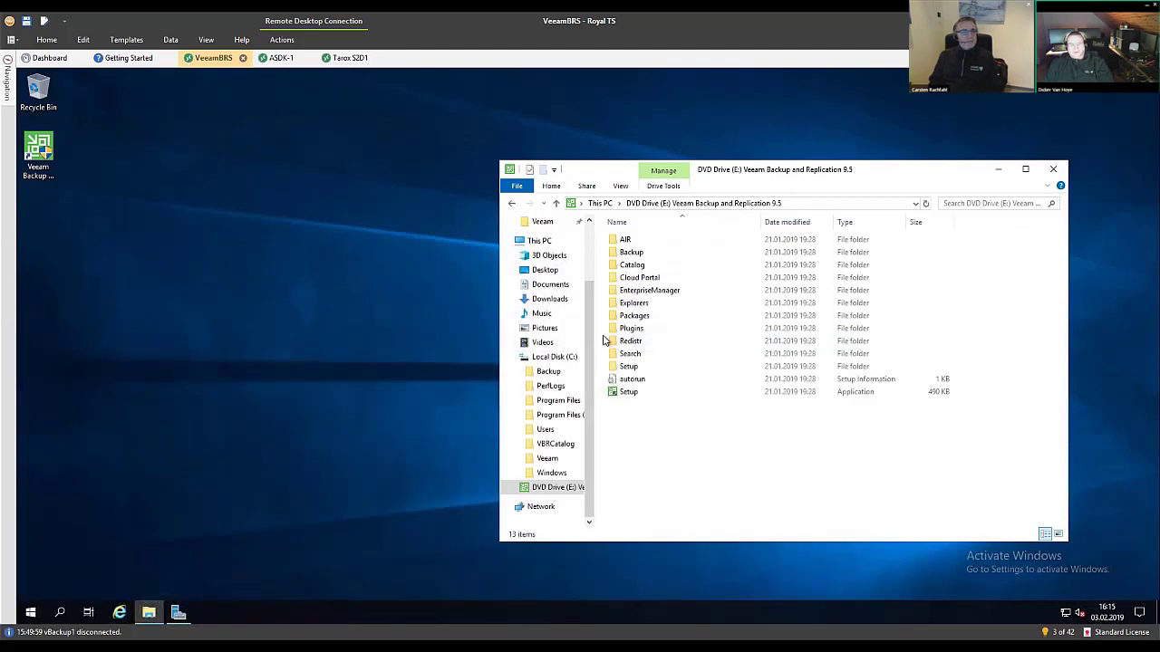
Step: Run Setup from the mounted Veeam disc as administrator and allow it to make changes to the device
{"action": "right_click", "coordinate": [630, 393]}
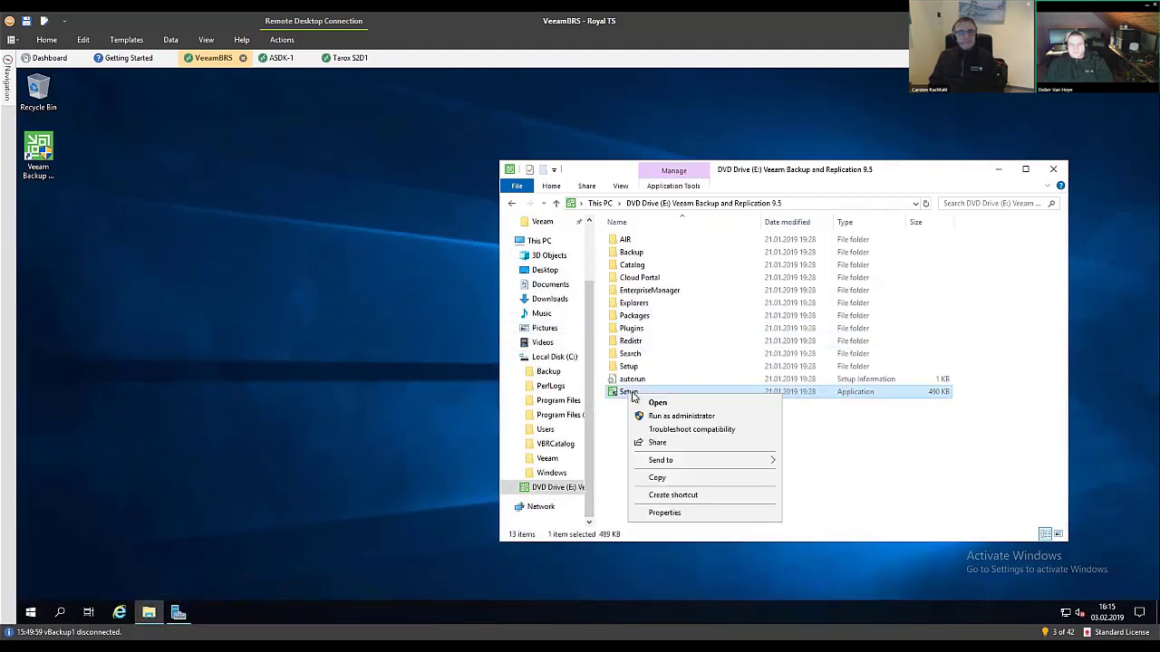
{"action": "left_click", "coordinate": [656, 416]}
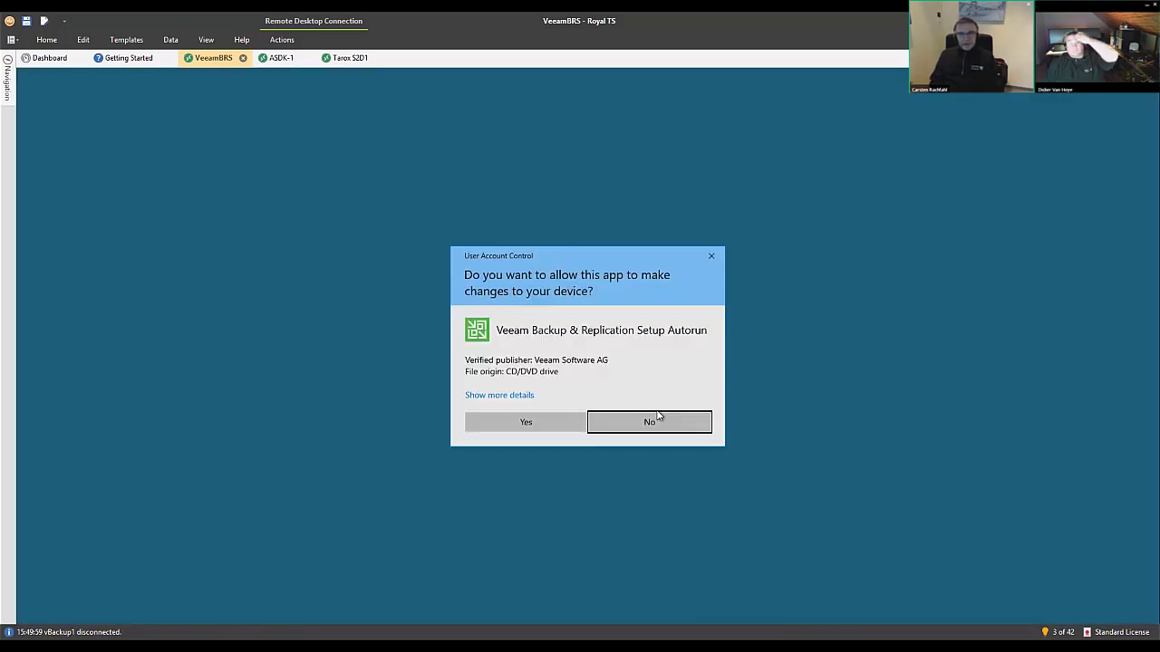
{"action": "left_click", "coordinate": [562, 422]}
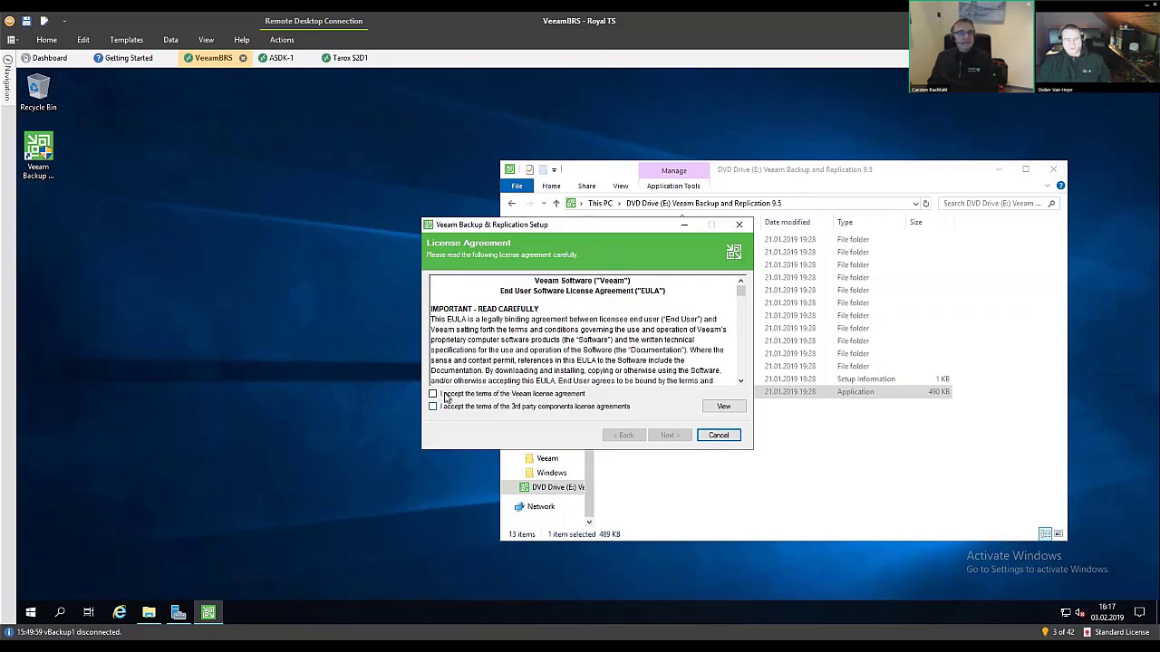
Step: Accept the Veeam and third-party component license agreements and proceed past the upgrade review to the license file page
{"action": "mouse_move", "coordinate": [741, 288]}
{"action": "left_mouse_down"}
{"action": "mouse_move", "coordinate": [743, 385]}
{"action": "mouse_move", "coordinate": [743, 290]}
{"action": "left_mouse_up"}
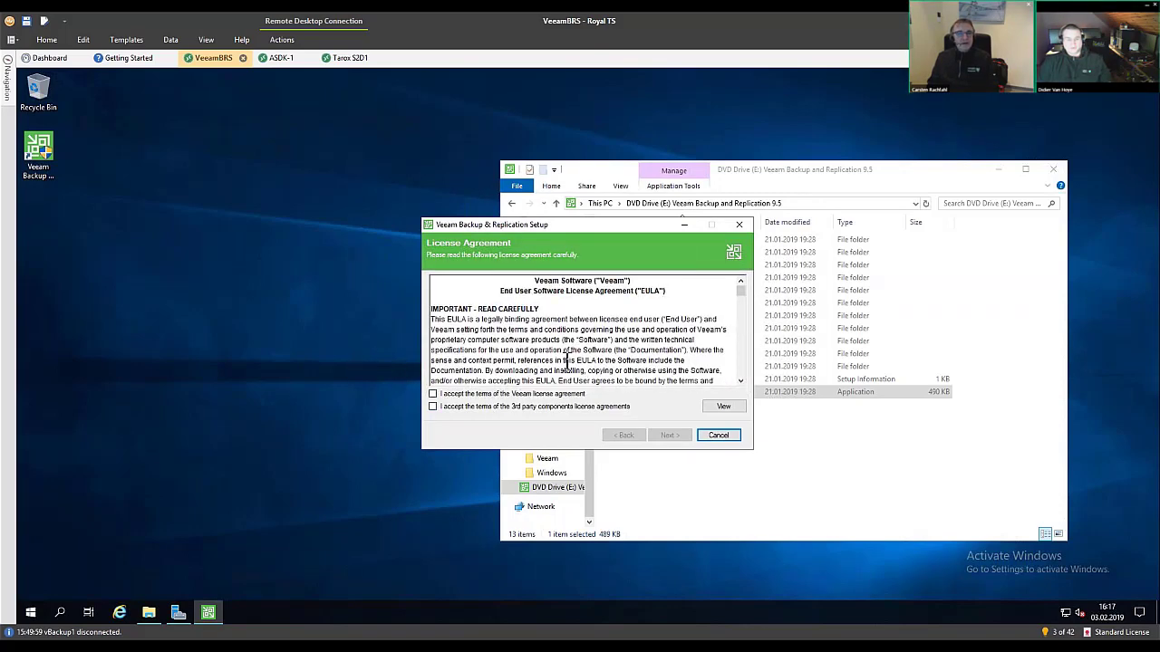
{"action": "left_click", "coordinate": [434, 395]}
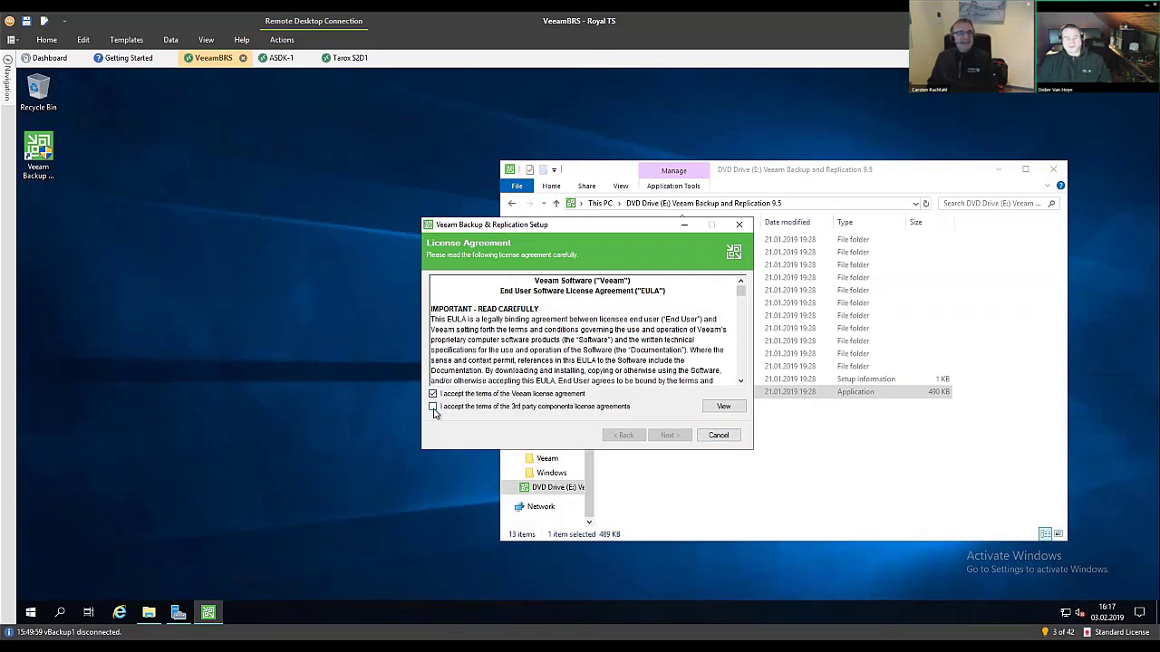
{"action": "left_click", "coordinate": [433, 407]}
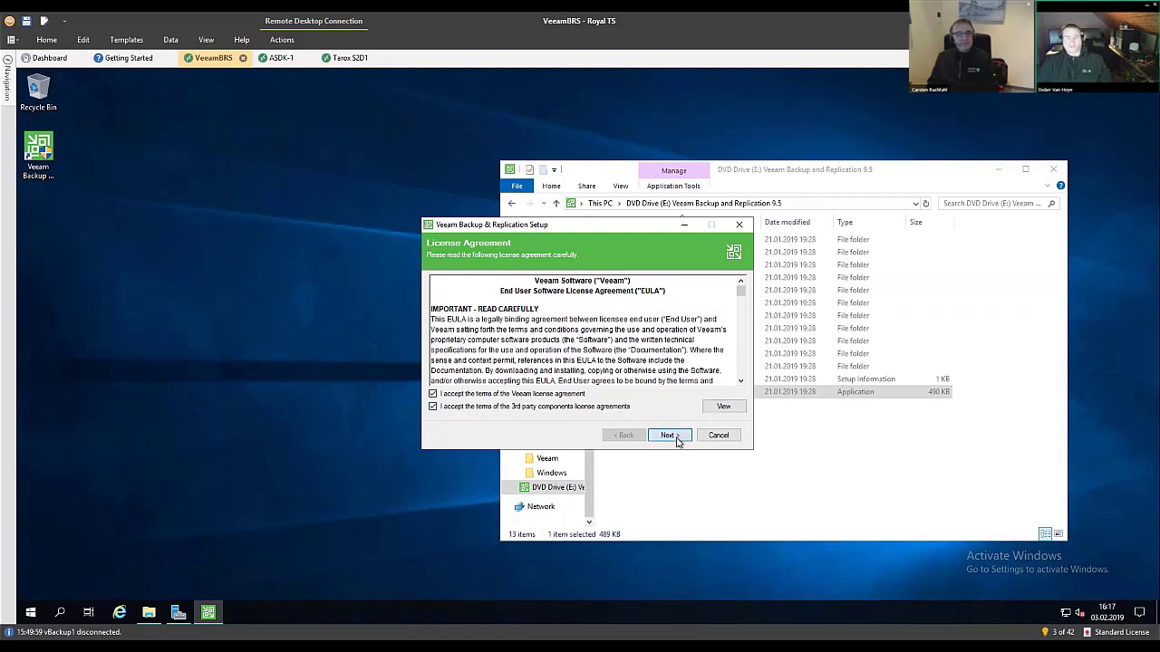
{"action": "left_click", "coordinate": [670, 436]}
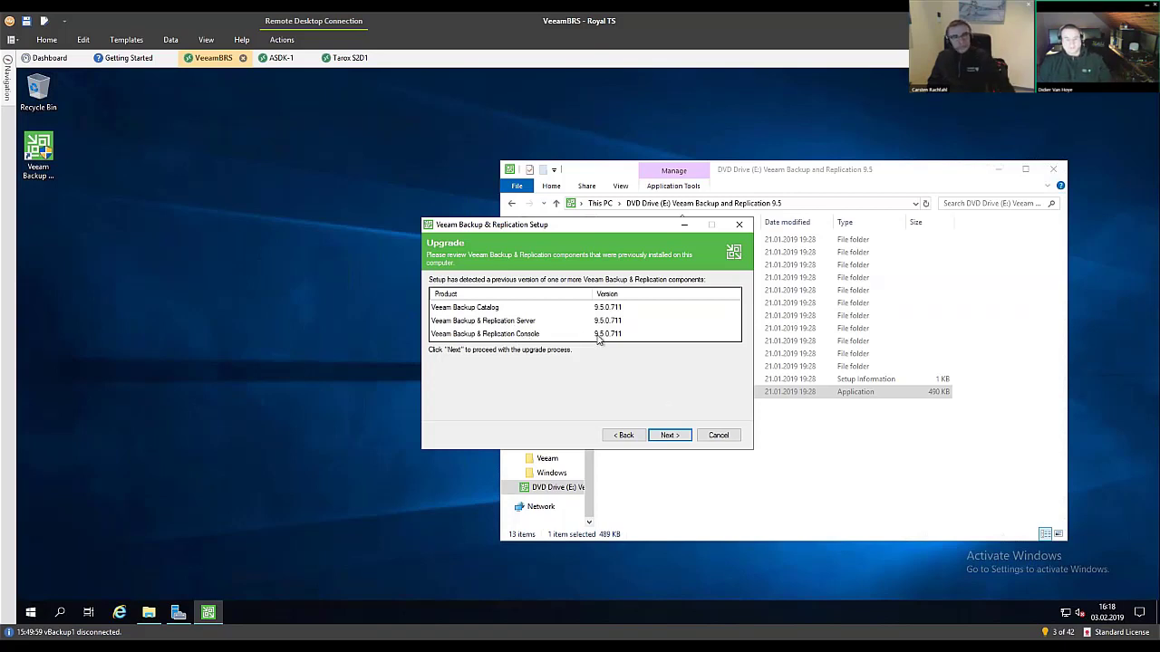
{"action": "left_click", "coordinate": [672, 434]}
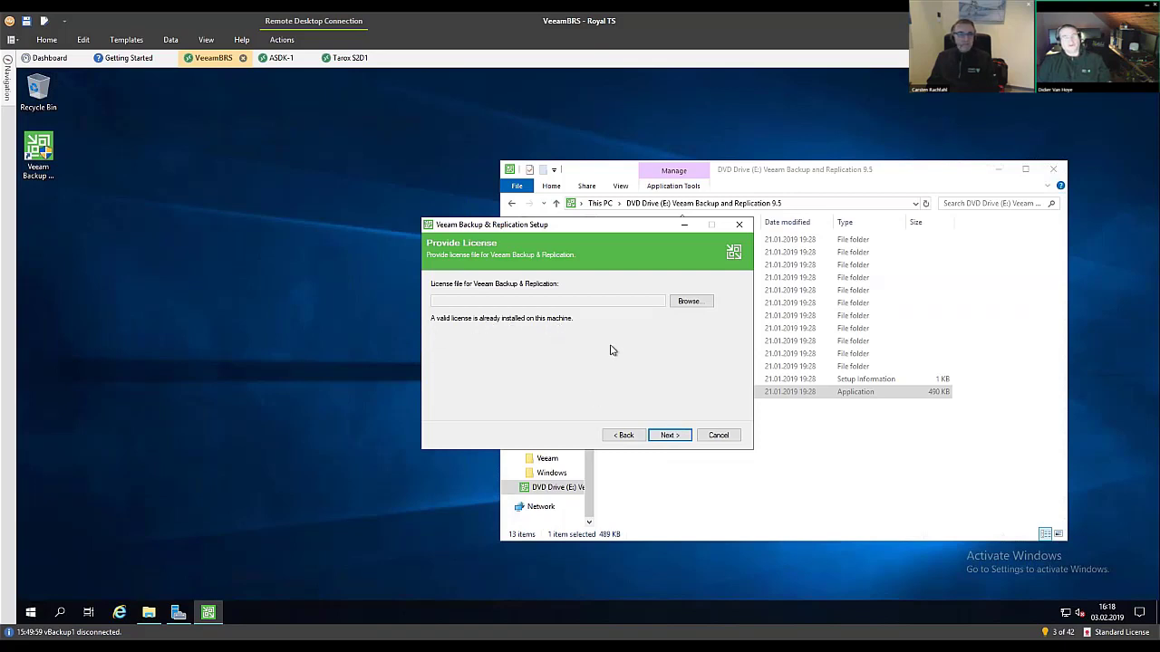
Step: Proceed with the already installed Veeam license and keep the recommended LOCAL SYSTEM account as the service account
{"action": "left_click", "coordinate": [670, 436]}
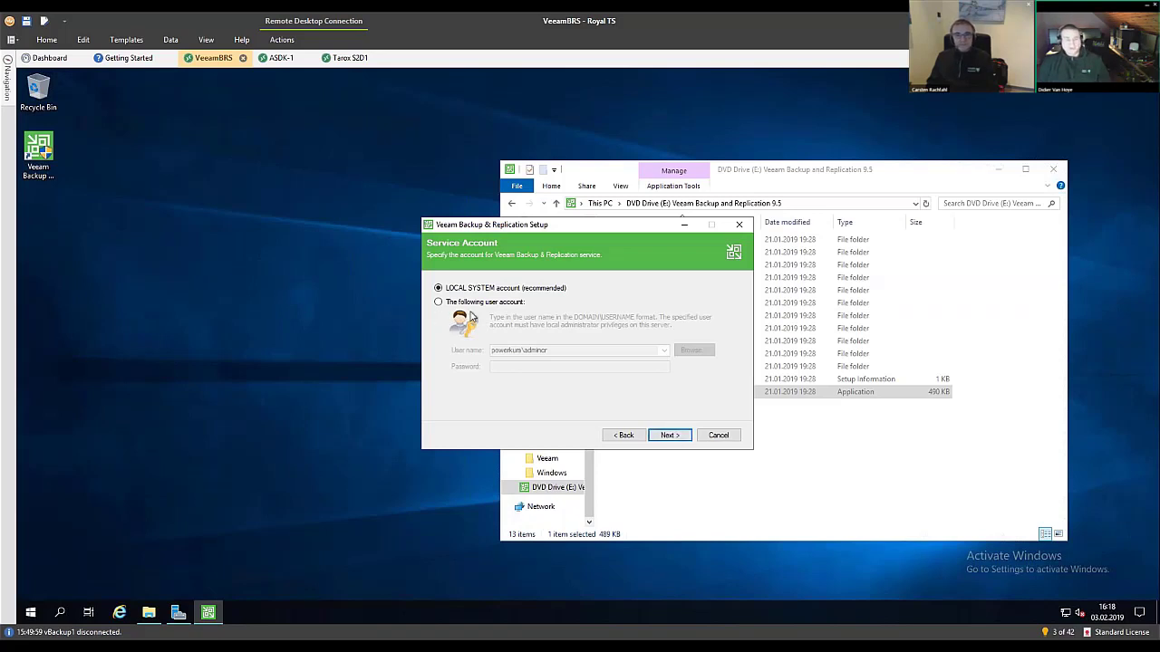
{"action": "left_click", "coordinate": [669, 435]}
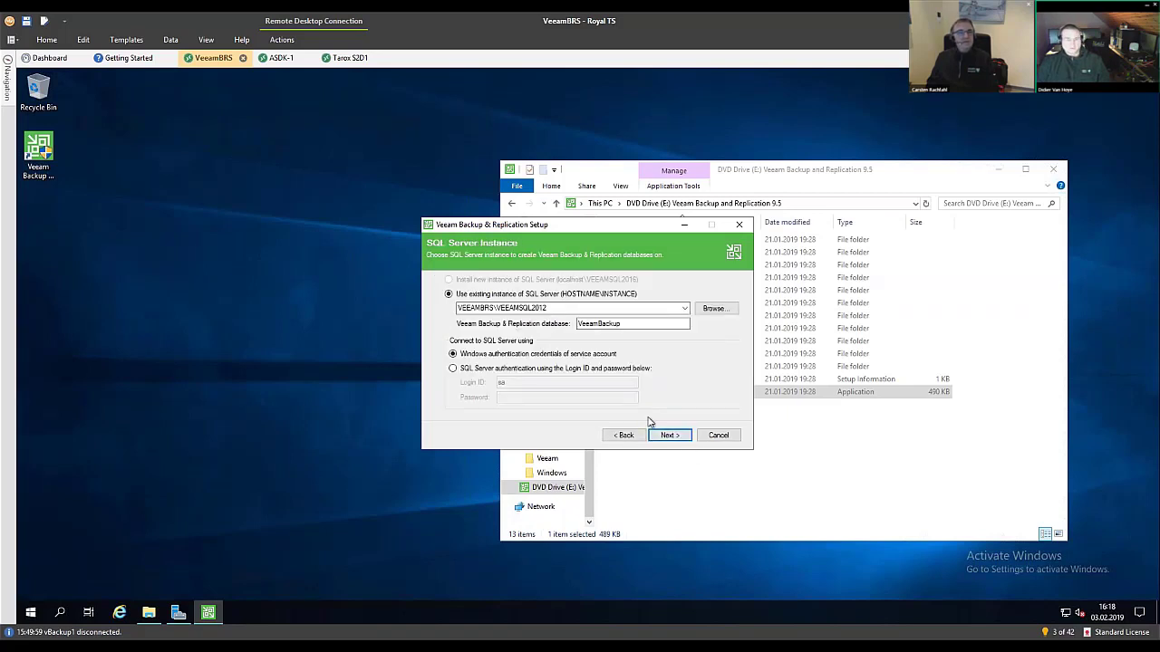
Step: Connect setup to the existing VeeamBackup database on VEEAMBRS\VEEAMSQL2012 with Windows authentication, and start the installation without automatic remote component updates
{"action": "left_click", "coordinate": [552, 309]}
{"action": "left_click", "coordinate": [669, 439]}
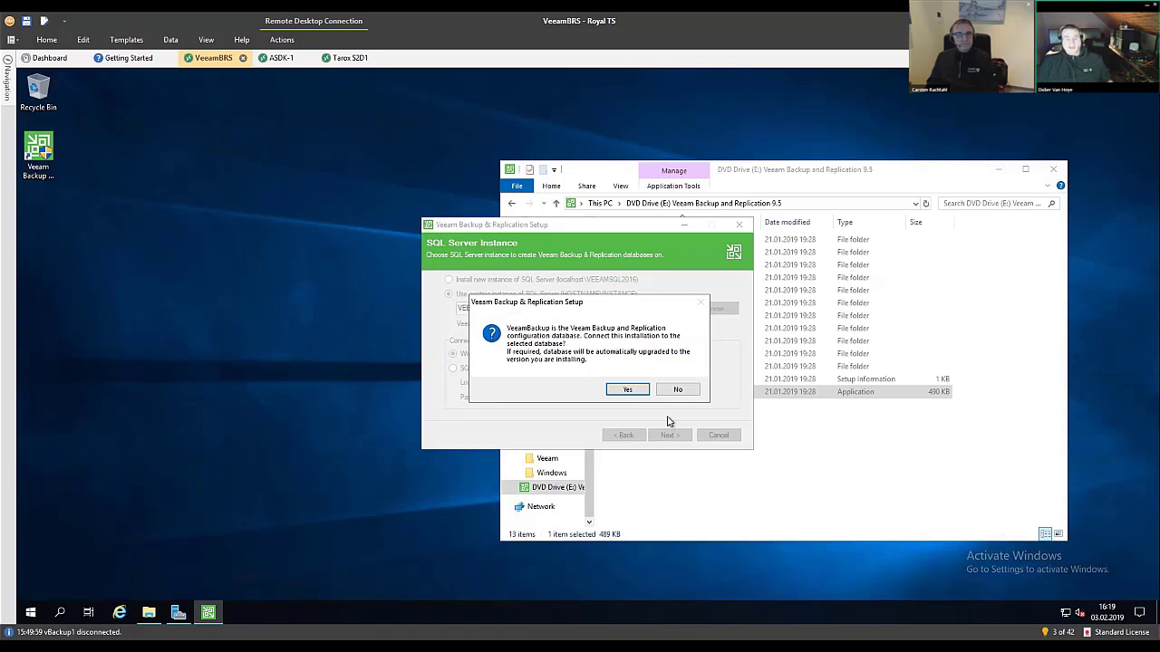
{"action": "left_click", "coordinate": [634, 394]}
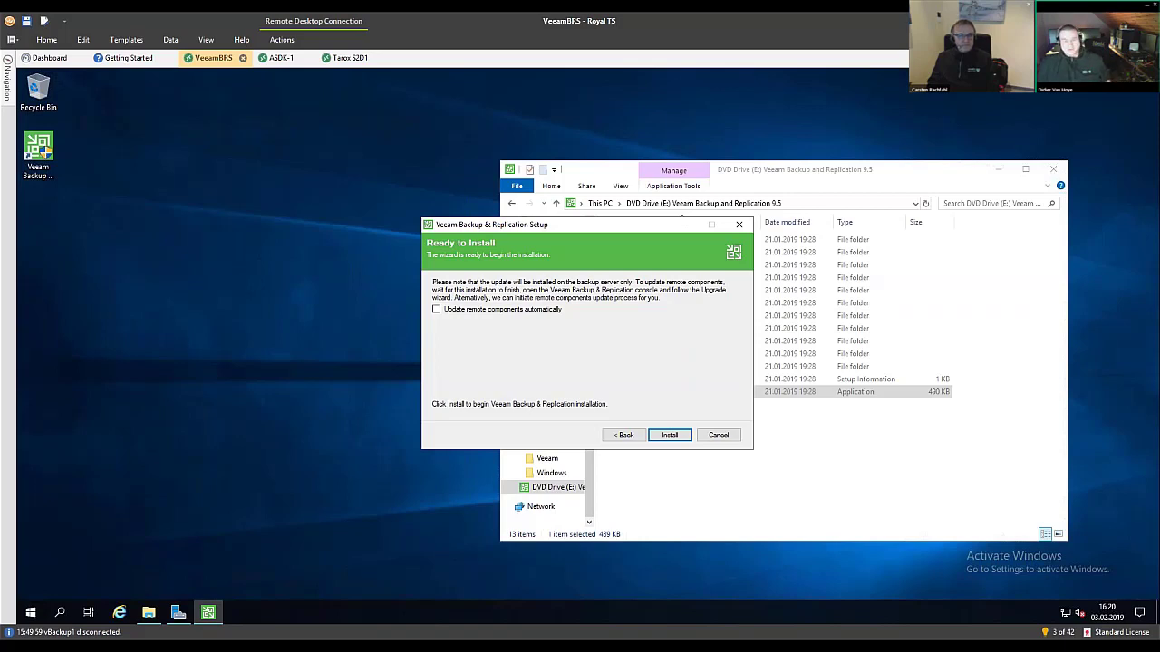
{"action": "left_click", "coordinate": [671, 436]}
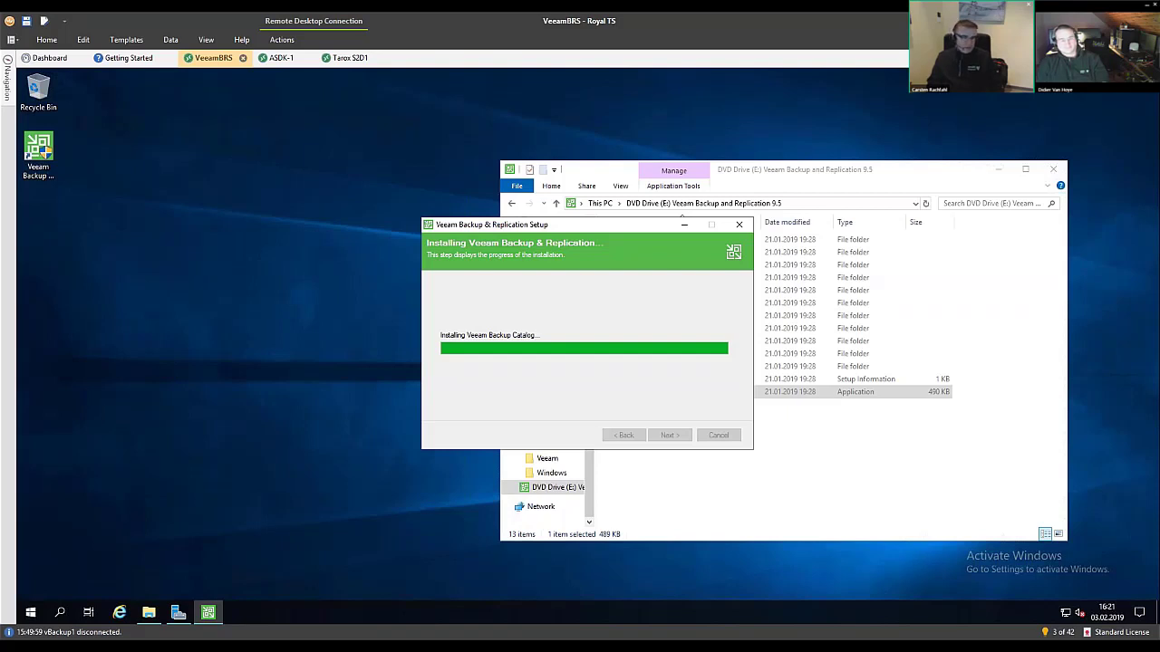
{"action": "mouse_move", "coordinate": [7, 100]}
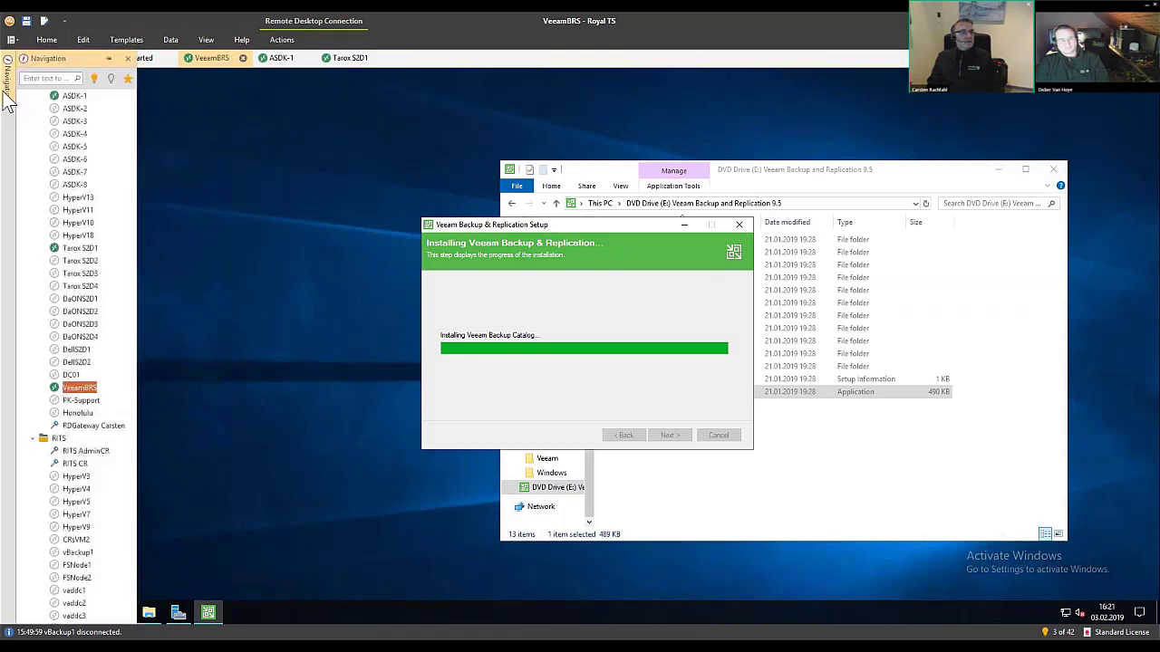
{"action": "scroll", "coordinate": [83, 331], "scroll_direction": "up", "scroll_amount": 3}
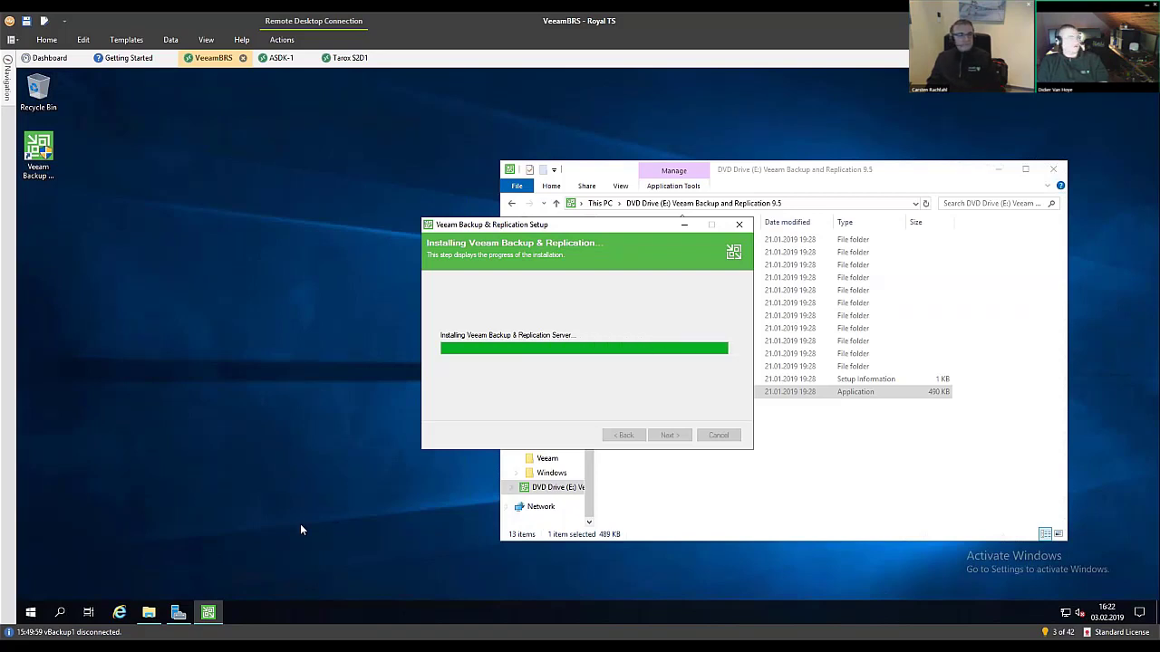
Step: Move the setup progress window aside and place the Chrome window with veeam_backup_9_5_whats_new_wn.pdf beside it
{"action": "mouse_move", "coordinate": [148, 613]}
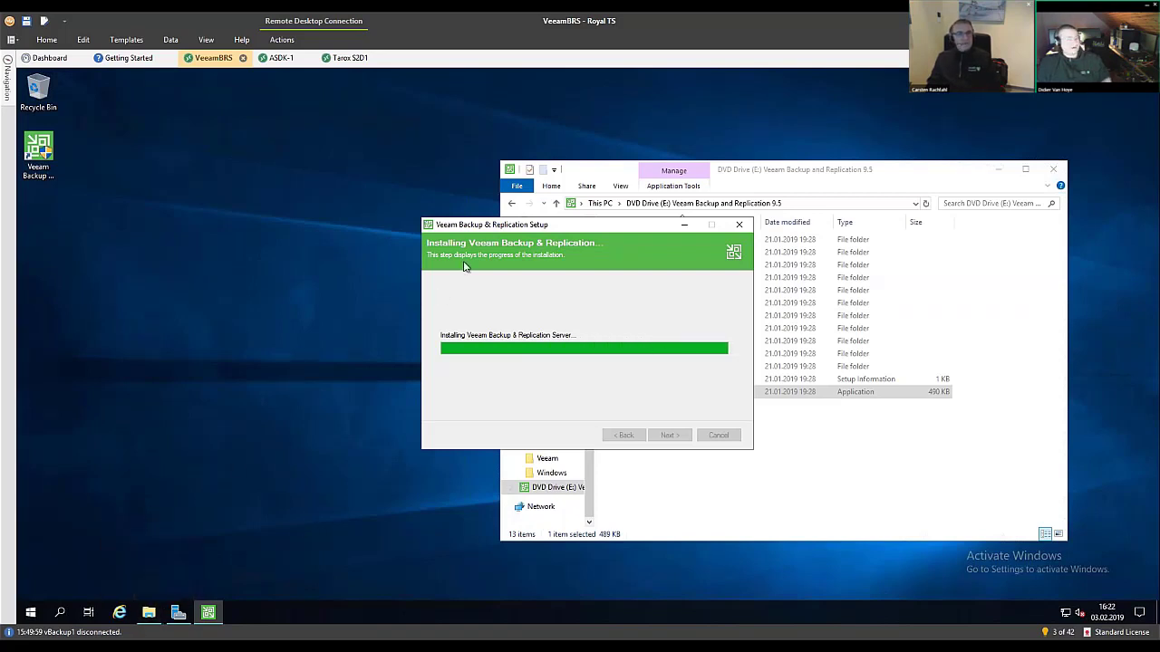
{"action": "left_click_drag", "start_coordinate": [454, 229], "coordinate": [78, 205]}
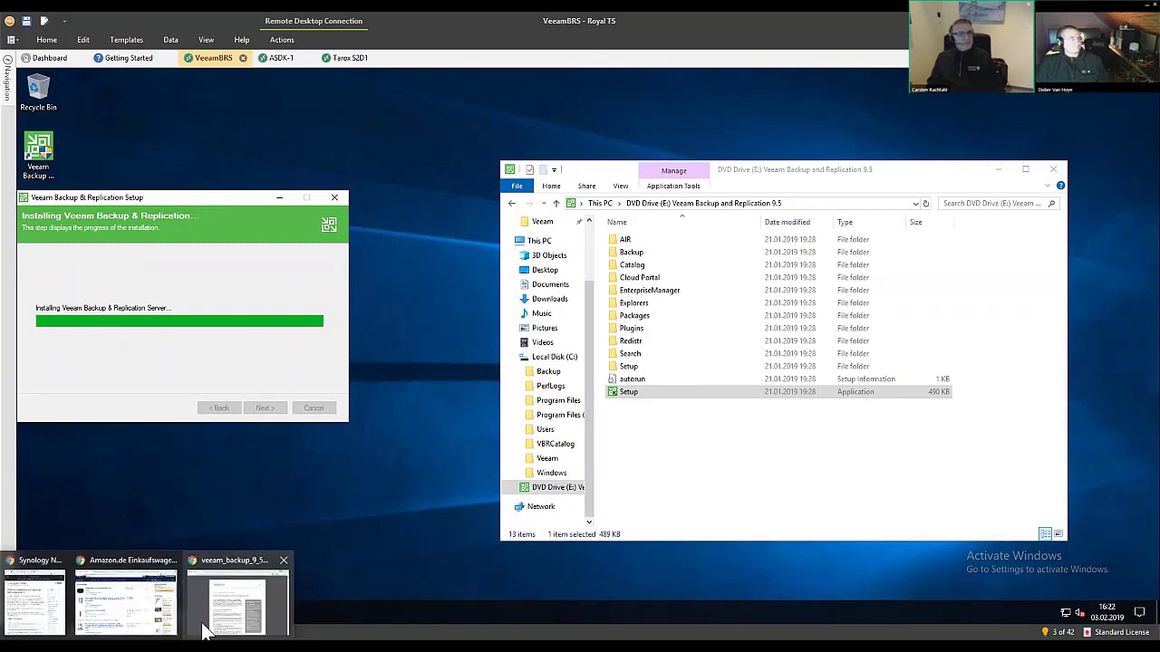
{"action": "left_click", "coordinate": [206, 622]}
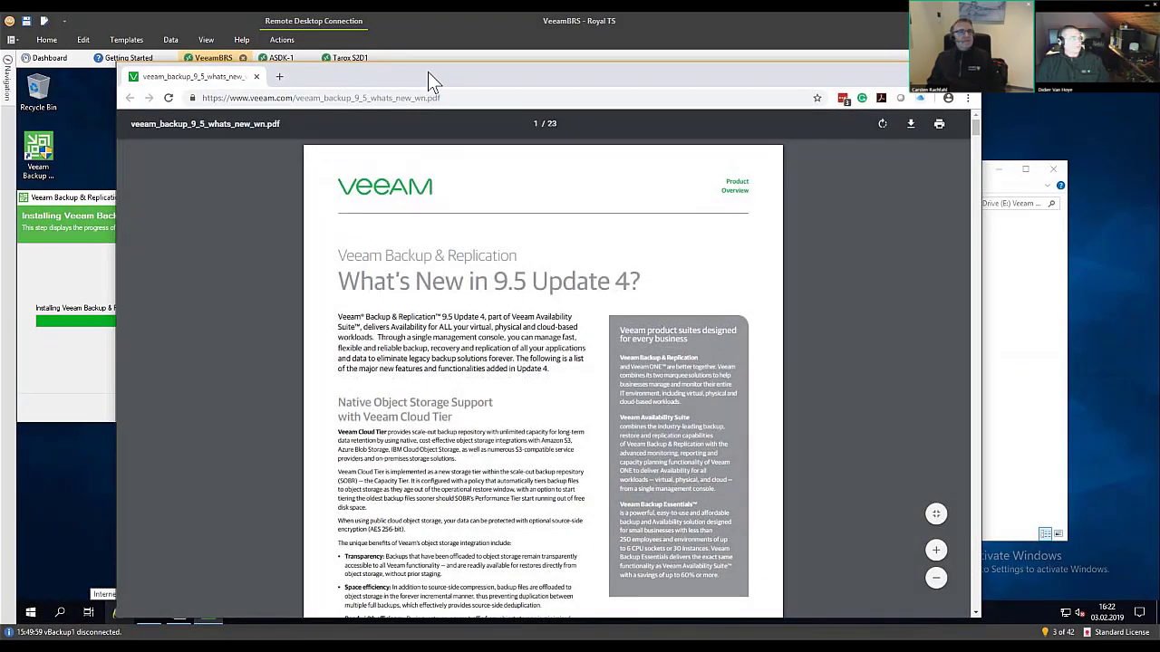
{"action": "left_click_drag", "start_coordinate": [484, 69], "coordinate": [609, 47]}
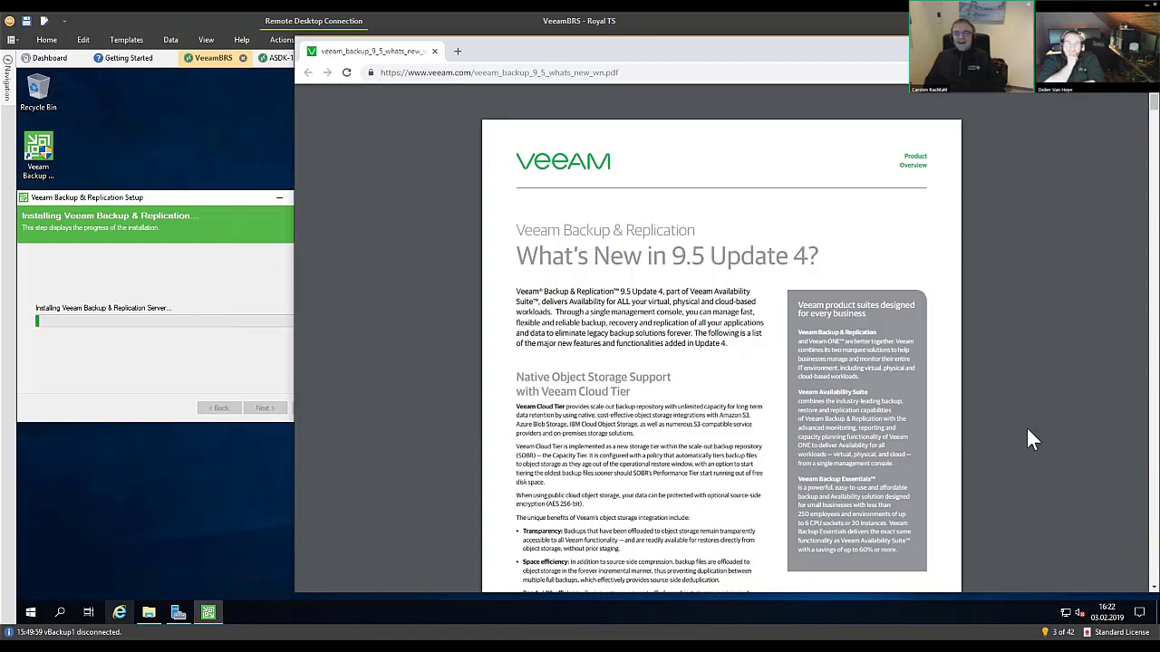
Step: Enlarge the browser zoom of the What's New in 9.5 Update 4 document by two levels
{"action": "scroll", "coordinate": [766, 414], "scroll_direction": "down", "scroll_amount": 3}
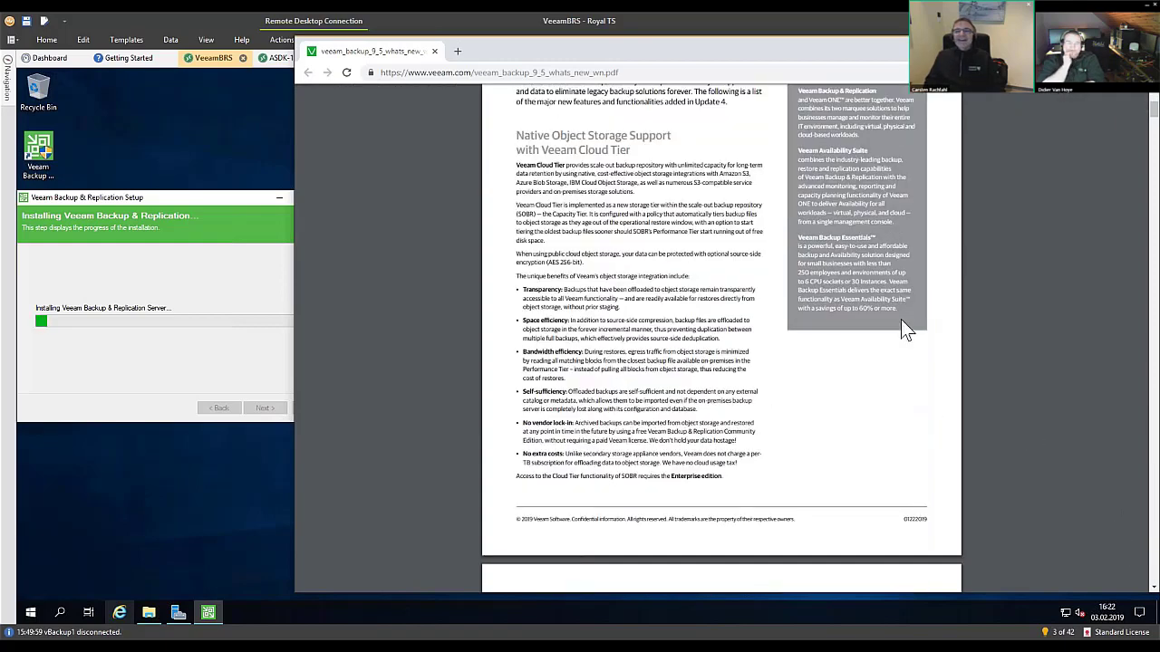
{"action": "scroll", "coordinate": [901, 319], "scroll_direction": "up", "scroll_amount": 3}
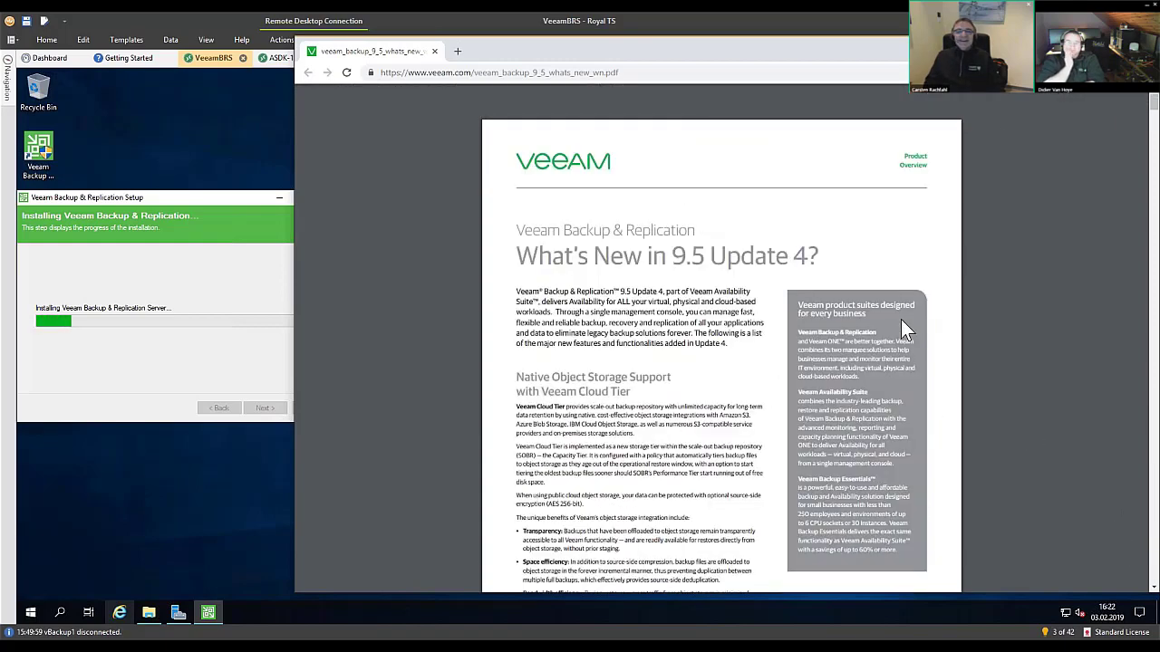
{"action": "left_click", "coordinate": [1145, 73]}
{"action": "left_click", "coordinate": [1111, 188]}
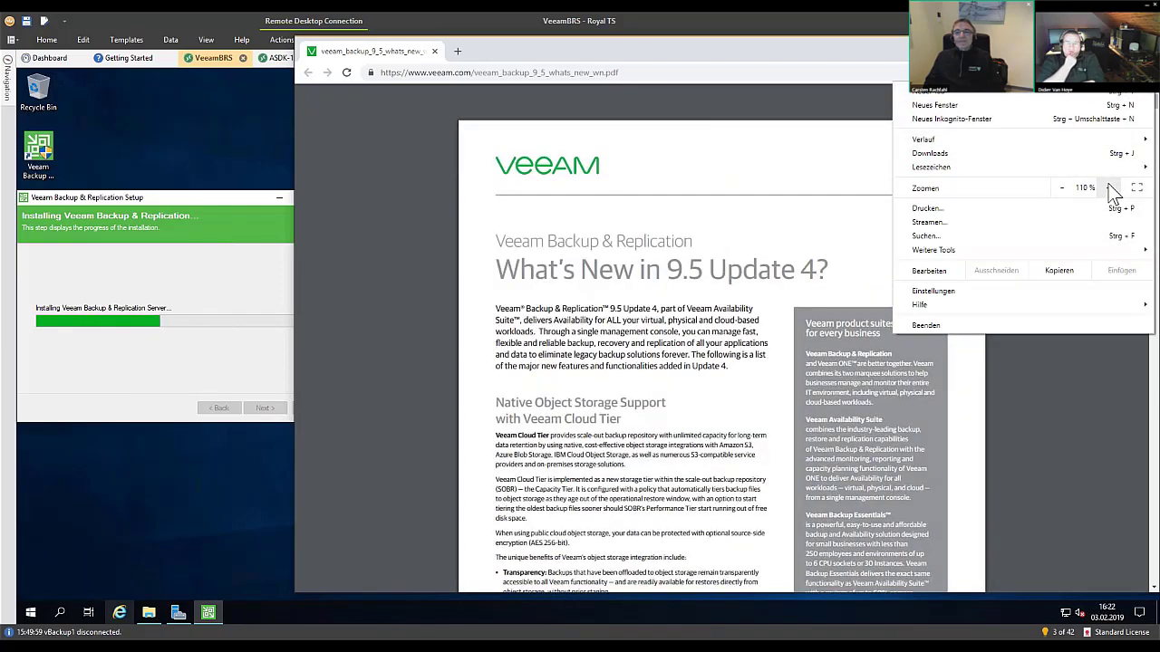
{"action": "left_click", "coordinate": [1111, 187]}
Step: Read the Update 4 introduction and the Native Object Storage Support with Veeam Cloud Tier section on the first page
{"action": "left_click_drag", "start_coordinate": [560, 290], "coordinate": [818, 483]}
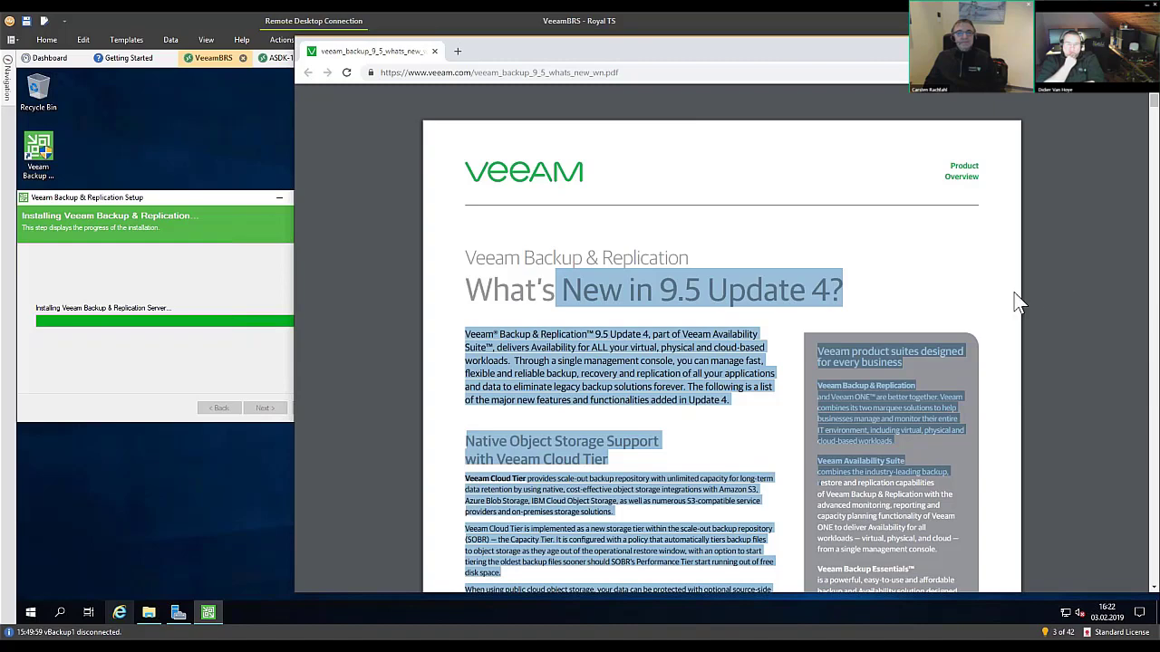
{"action": "left_click", "coordinate": [373, 193]}
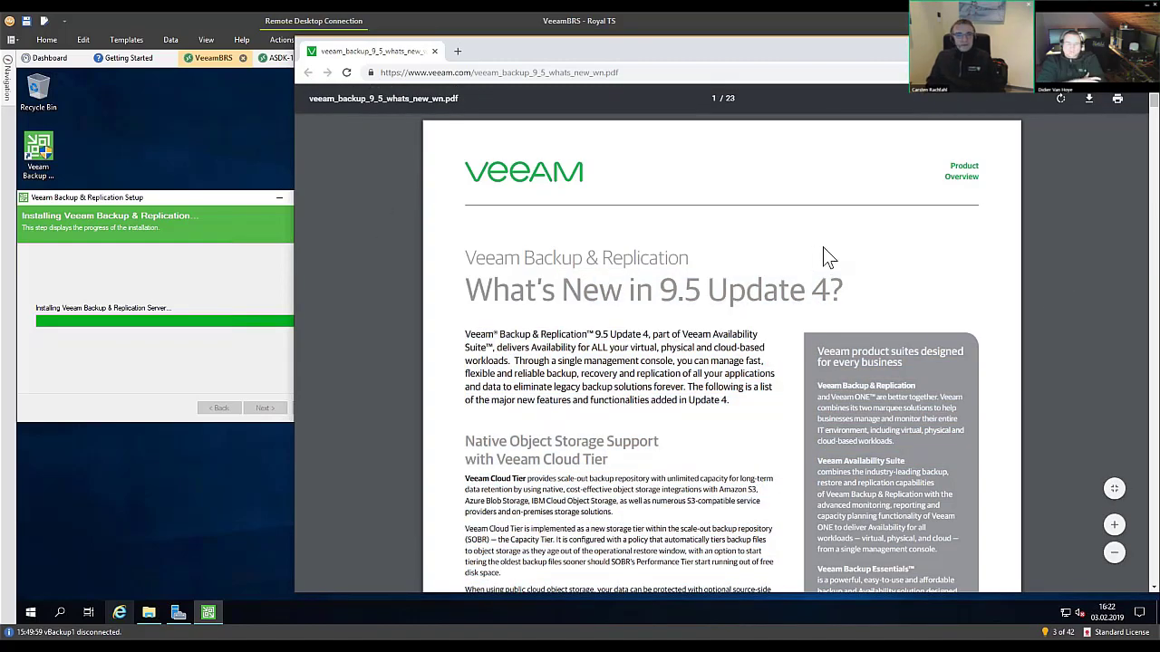
{"action": "scroll", "coordinate": [823, 253], "scroll_direction": "down", "scroll_amount": 3}
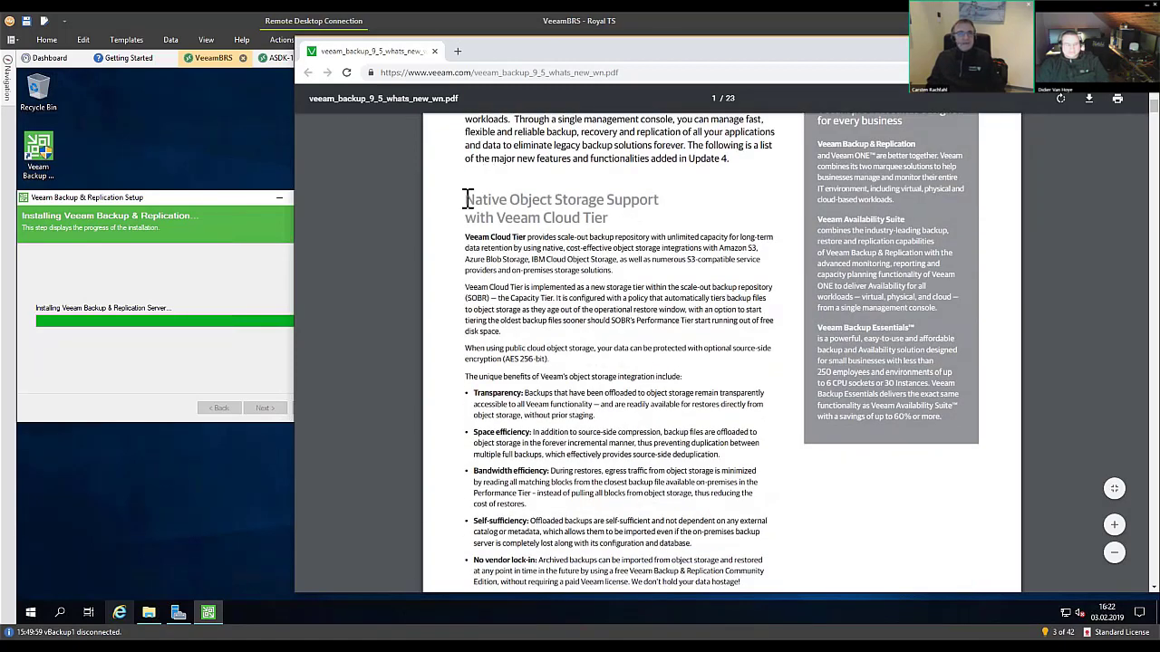
{"action": "left_click_drag", "start_coordinate": [465, 197], "coordinate": [545, 225]}
{"action": "left_click", "coordinate": [545, 225]}
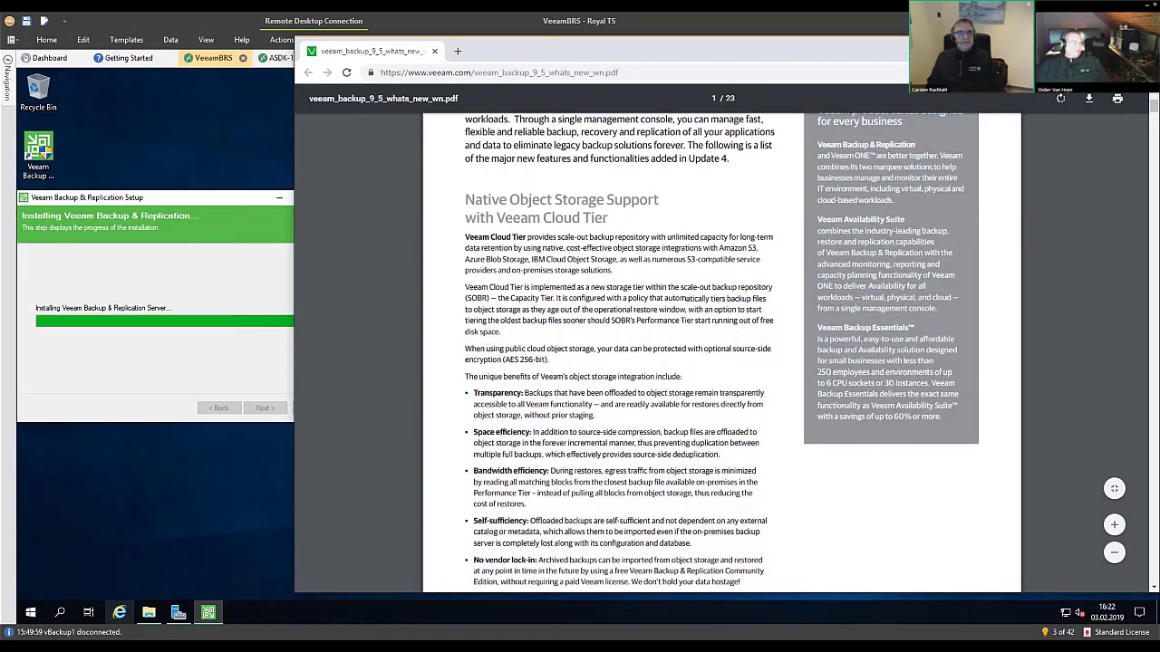
{"action": "scroll", "coordinate": [640, 270], "scroll_direction": "up", "scroll_amount": 1}
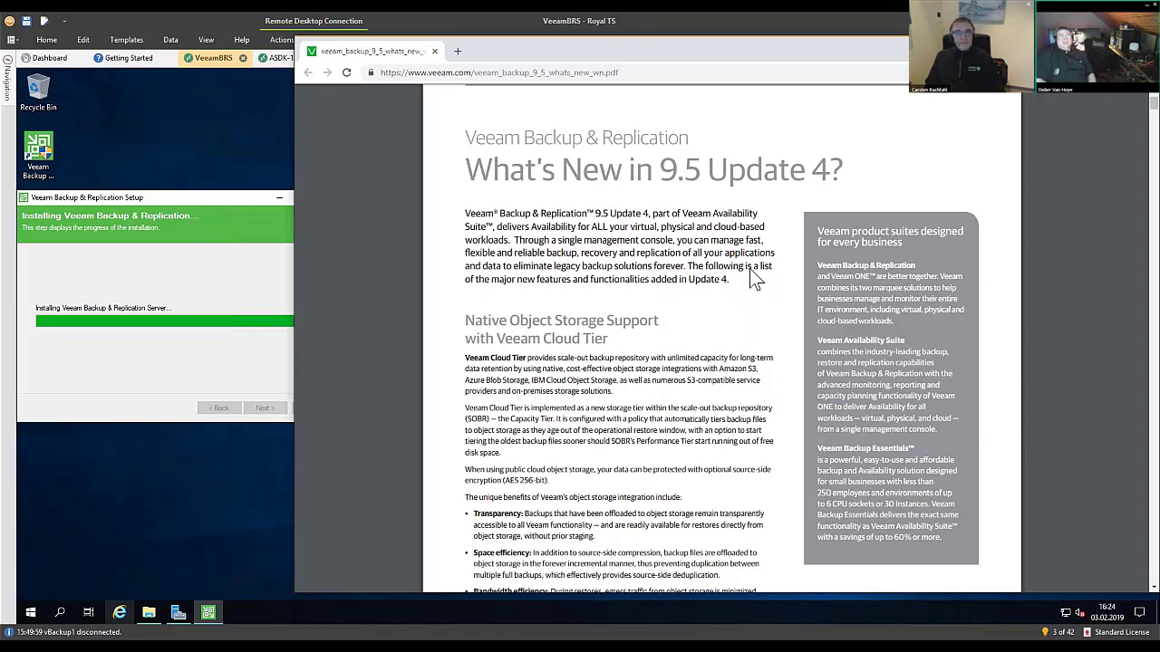
{"action": "scroll", "coordinate": [828, 216], "scroll_direction": "down", "scroll_amount": 2}
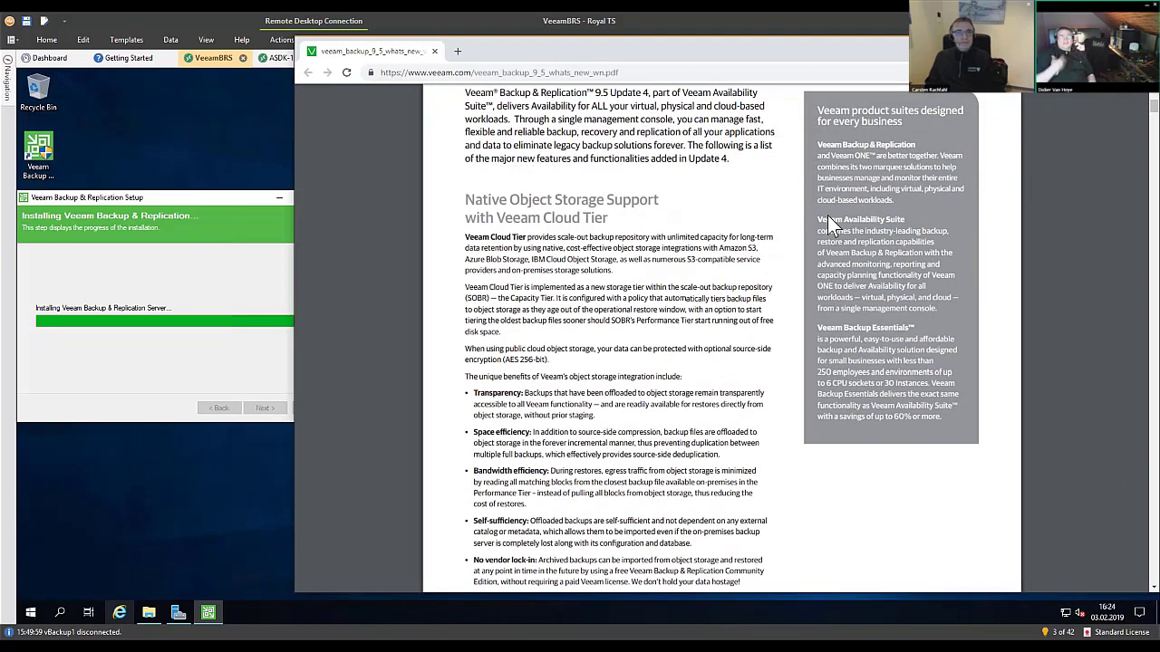
{"action": "scroll", "coordinate": [827, 216], "scroll_direction": "down", "scroll_amount": 2}
{"action": "scroll", "coordinate": [827, 215], "scroll_direction": "up", "scroll_amount": 2}
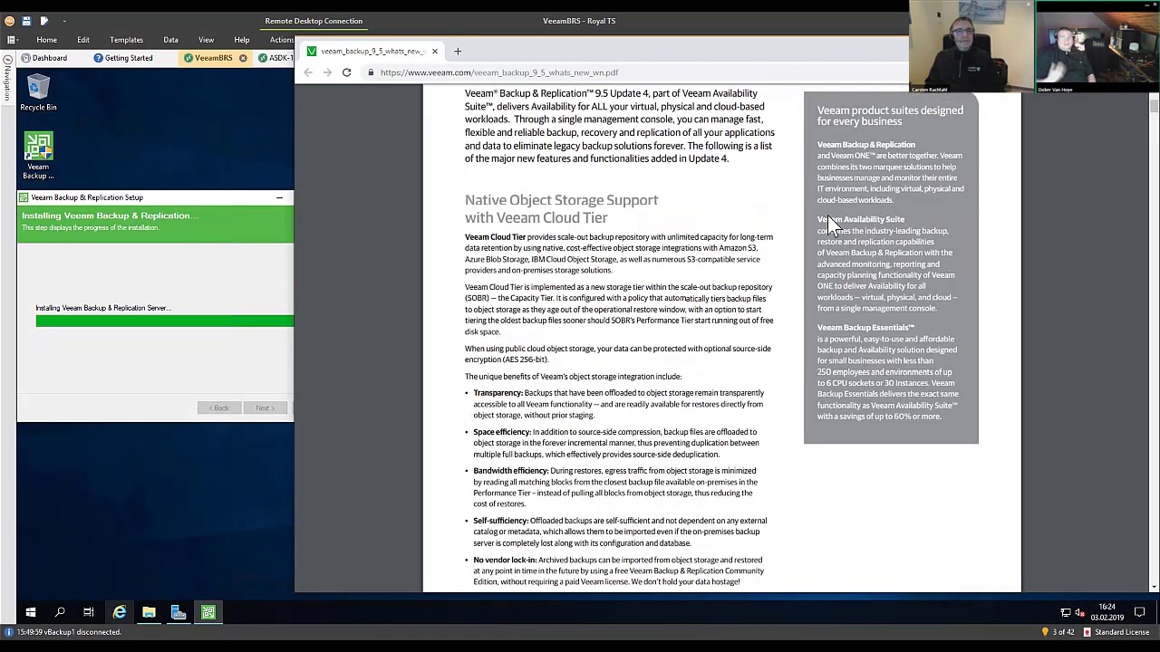
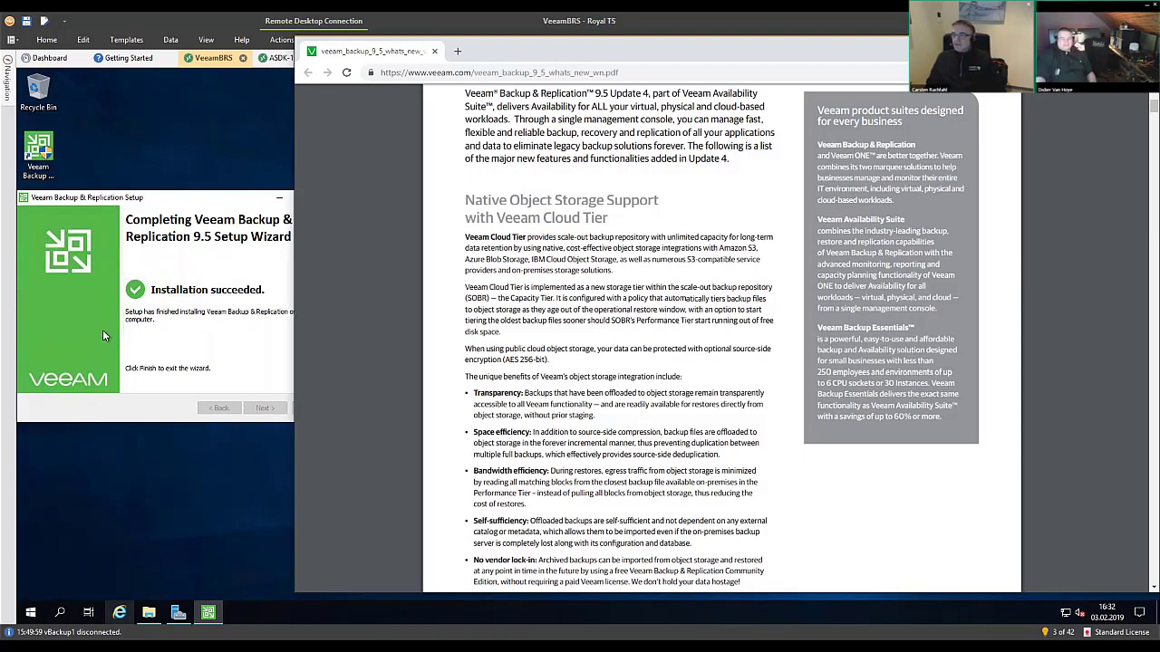
Step: Put the What's New document away, finish the Veeam setup wizard and restart the server immediately
{"action": "key", "text": "ctrl+w"}
{"action": "left_click", "coordinate": [311, 409]}
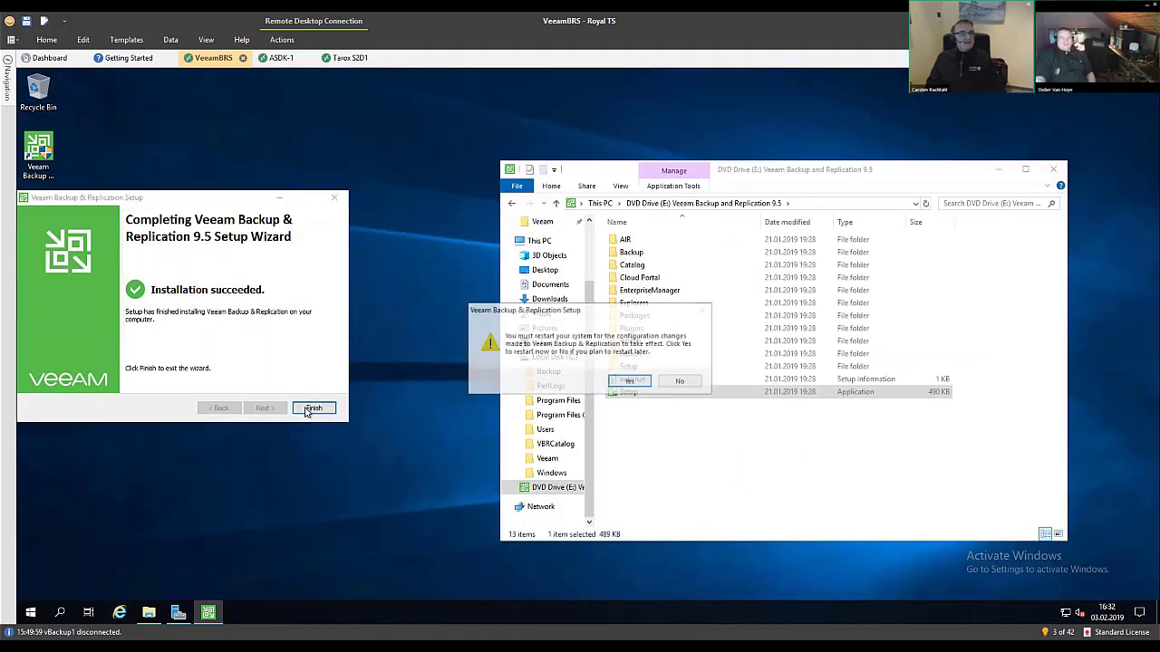
{"action": "left_click", "coordinate": [636, 384]}
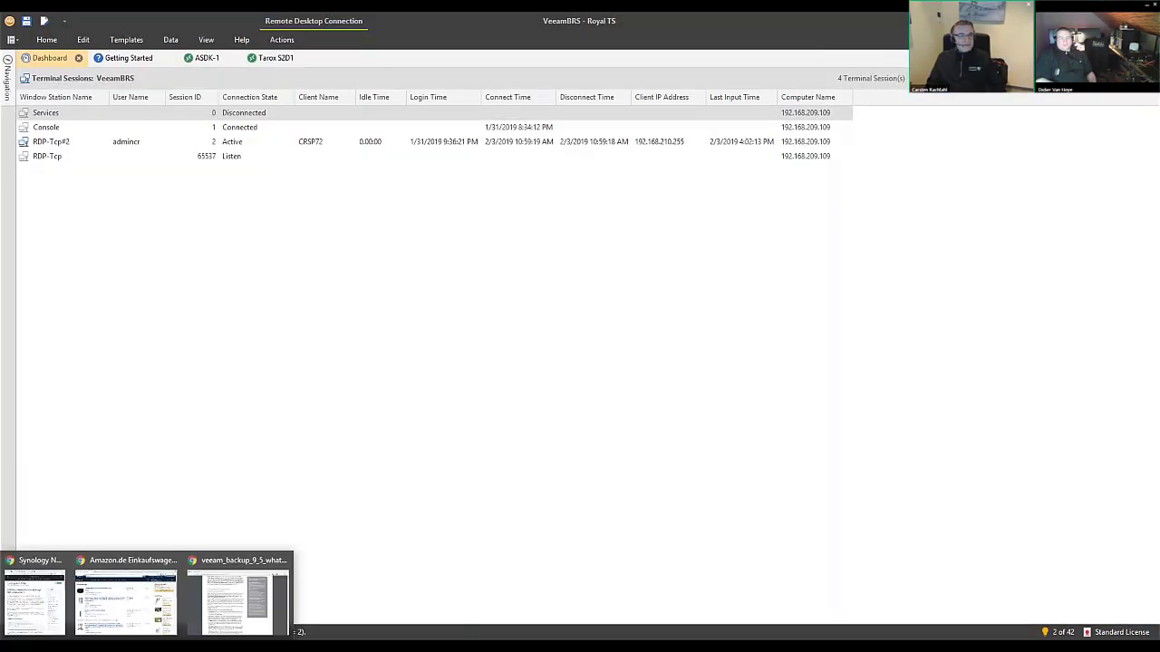
Step: Bring the What's New document back in Chrome and read about Veeam Cloud Tier, Cloud Mobility restores and DataLabs
{"action": "left_click", "coordinate": [245, 618]}
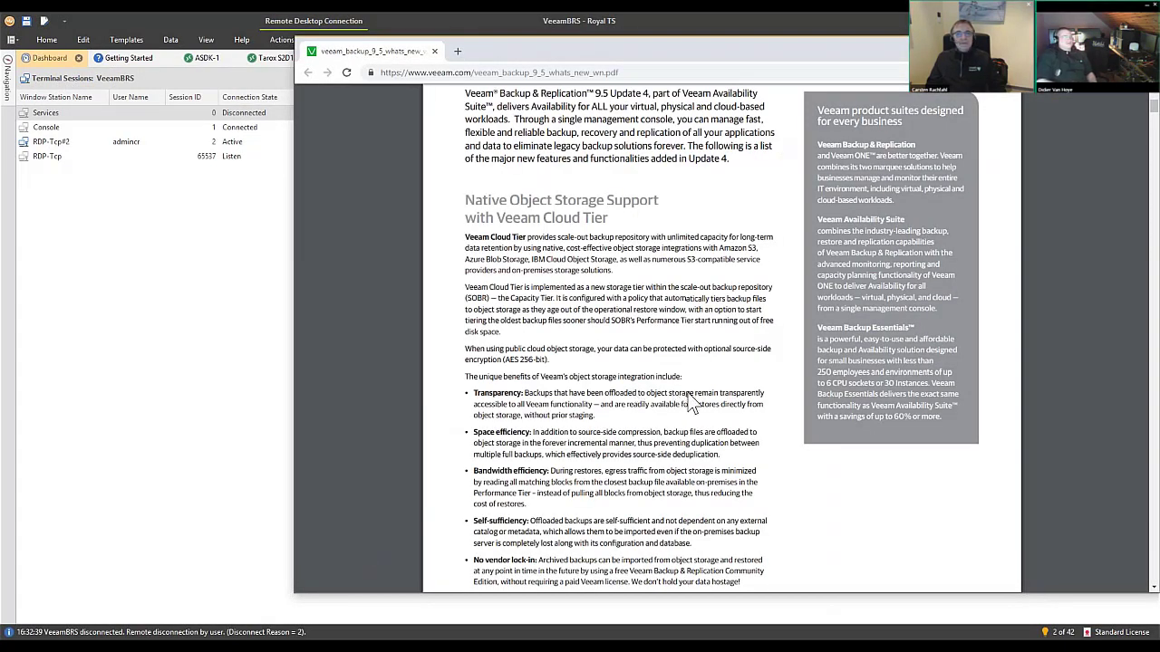
{"action": "scroll", "coordinate": [690, 402], "scroll_direction": "down", "scroll_amount": 2}
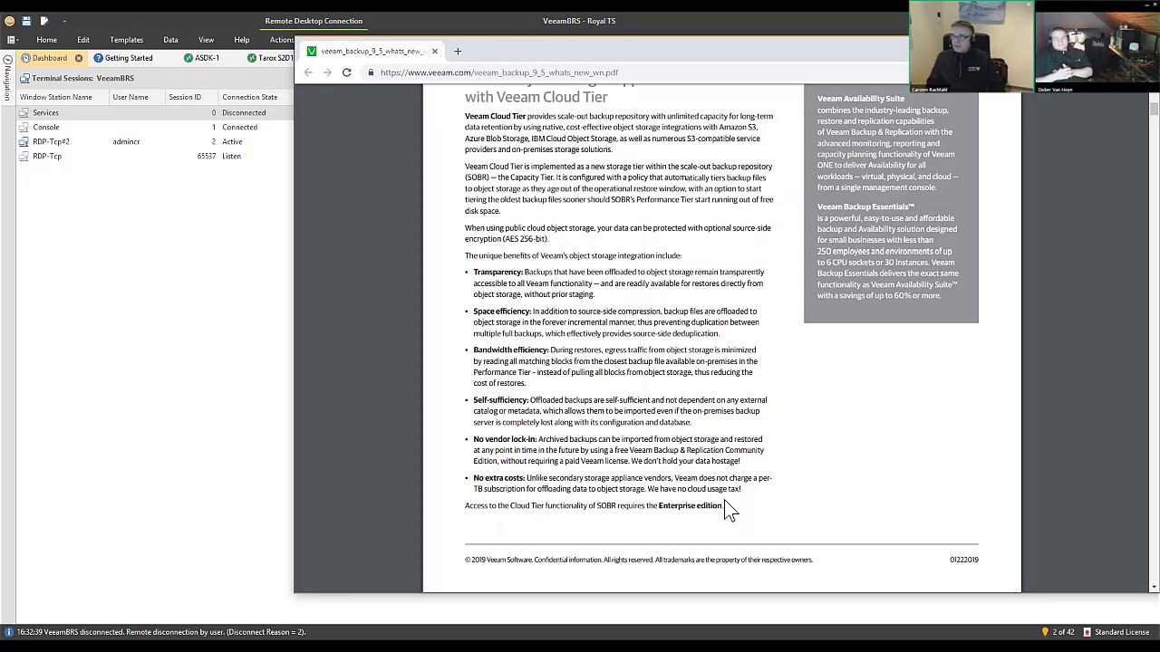
{"action": "scroll", "coordinate": [724, 506], "scroll_direction": "down", "scroll_amount": 3}
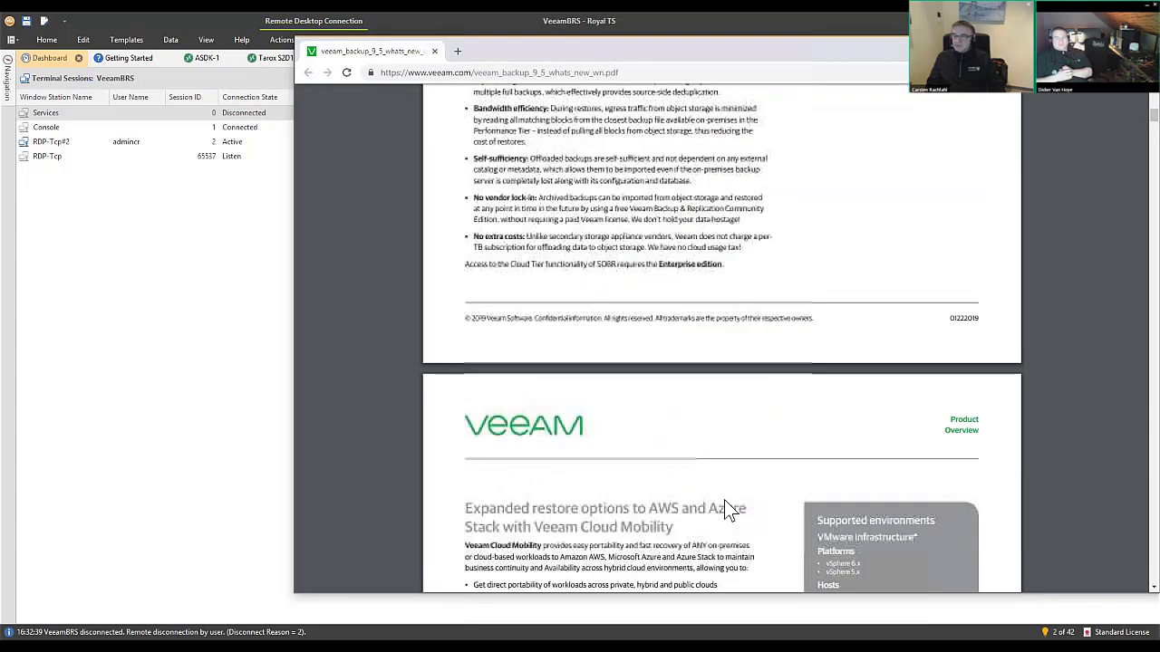
{"action": "scroll", "coordinate": [724, 500], "scroll_direction": "down", "scroll_amount": 3}
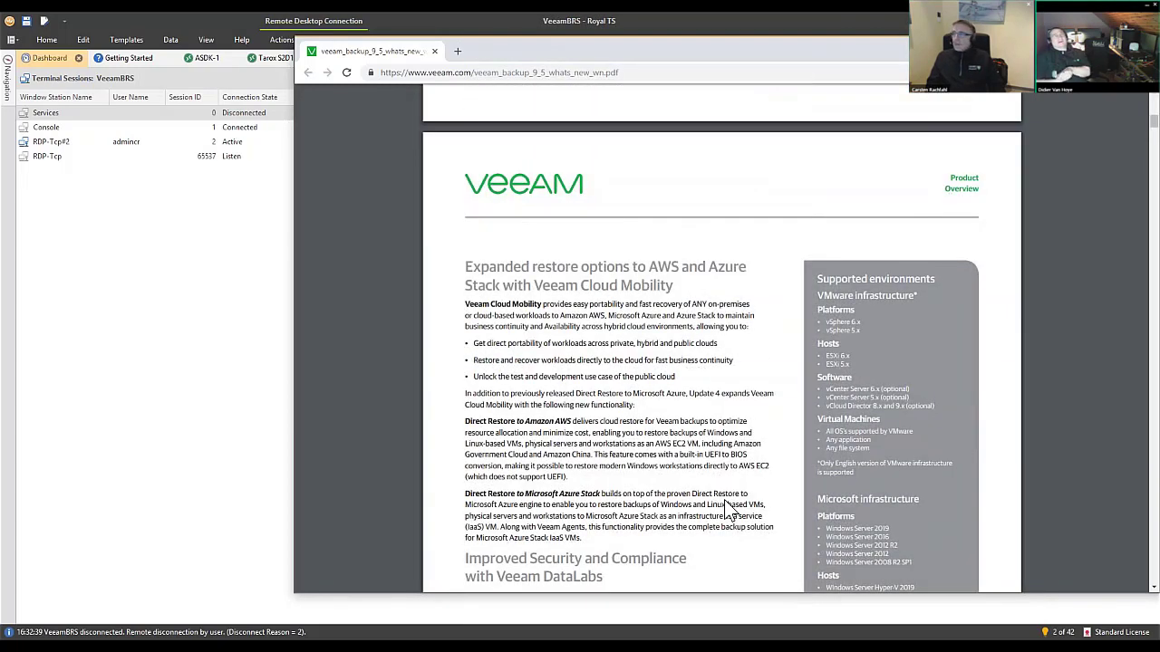
{"action": "scroll", "coordinate": [724, 506], "scroll_direction": "down", "scroll_amount": 1}
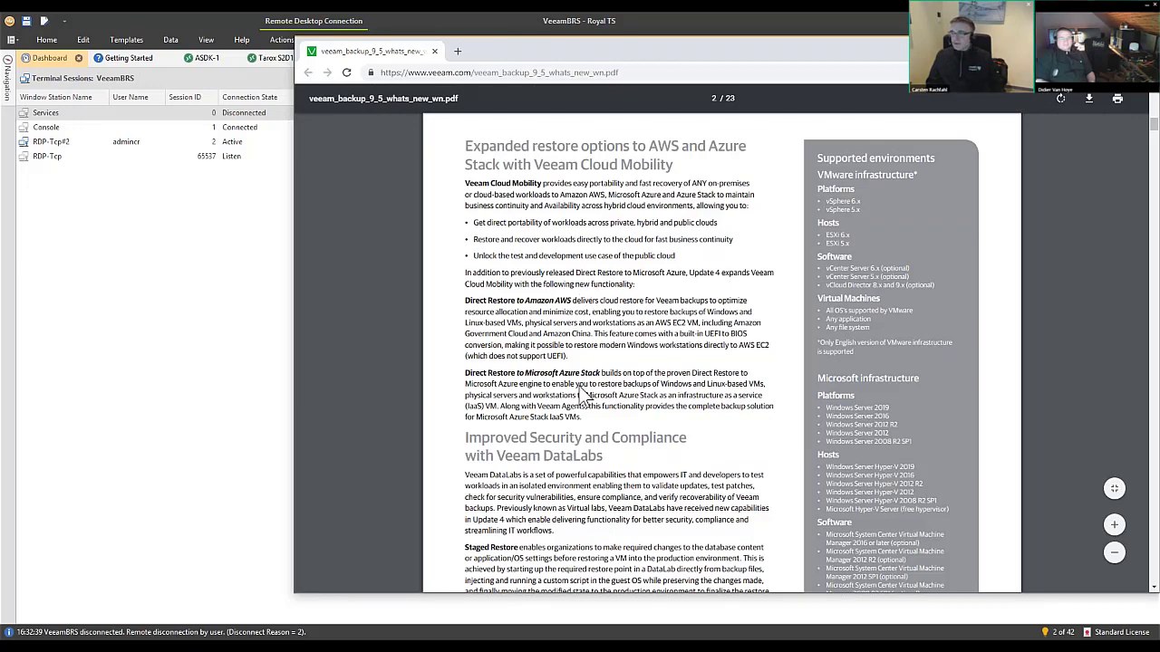
{"action": "scroll", "coordinate": [580, 391], "scroll_direction": "down", "scroll_amount": 3}
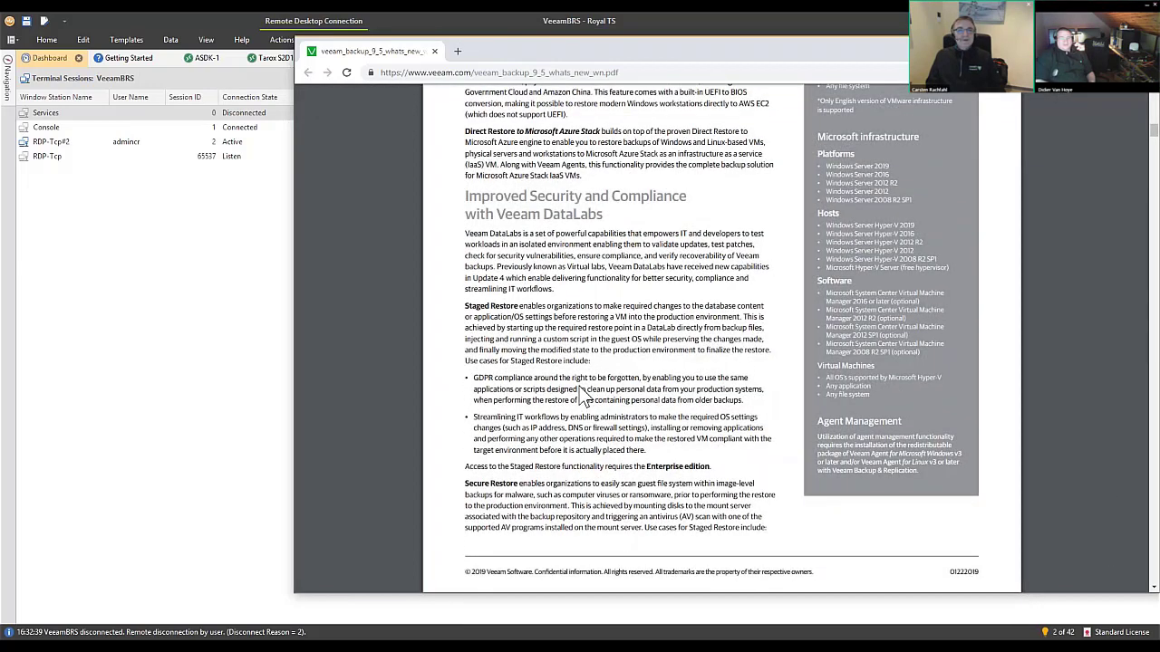
{"action": "scroll", "coordinate": [579, 386], "scroll_direction": "up", "scroll_amount": 3}
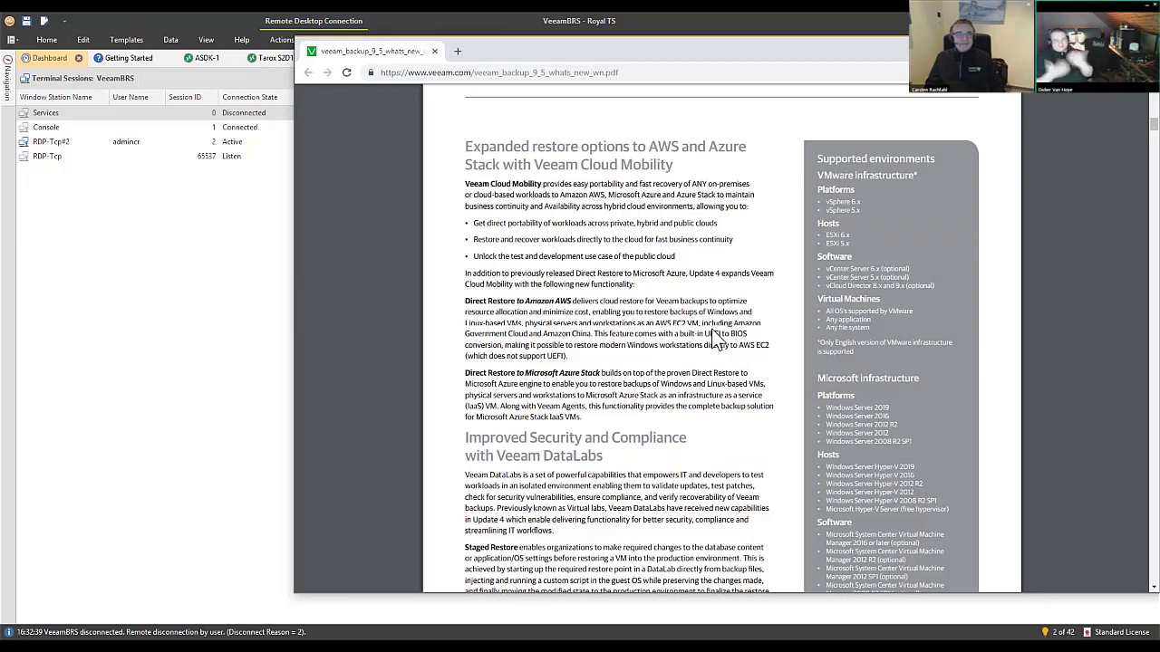
Step: Reconnect to VeeamBRS in Royal TS and, allowing Veeam.Backup.Shell, connect the Veeam console to localhost on port 9392 with Windows session authentication
{"action": "left_click", "coordinate": [8, 86]}
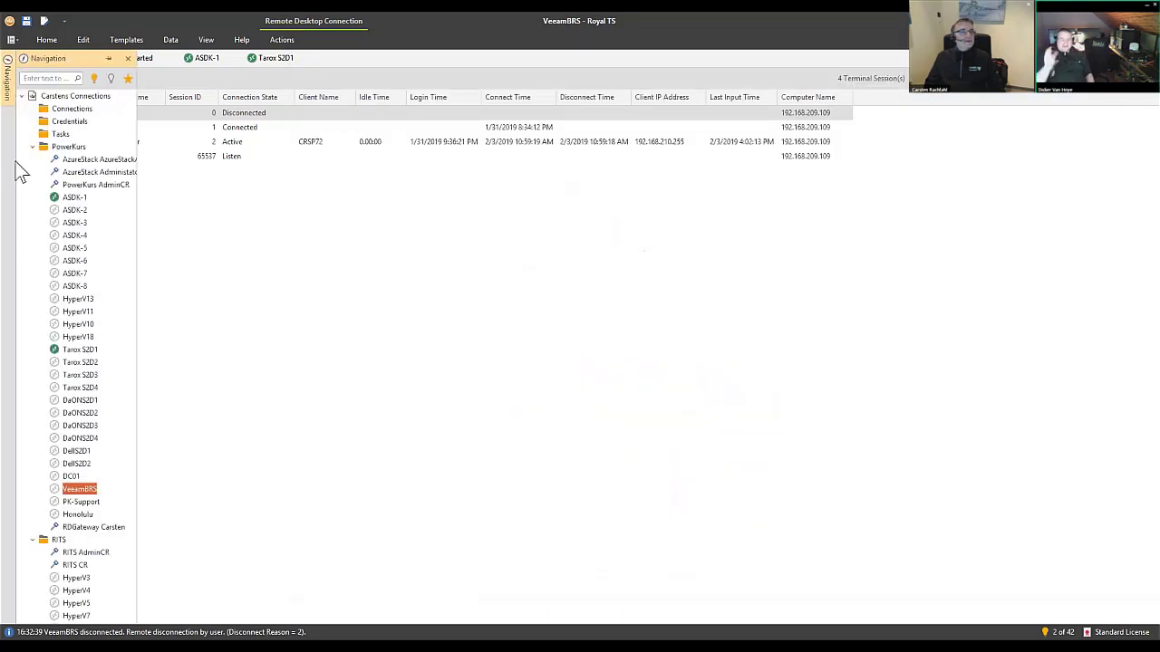
{"action": "double_click", "coordinate": [73, 490]}
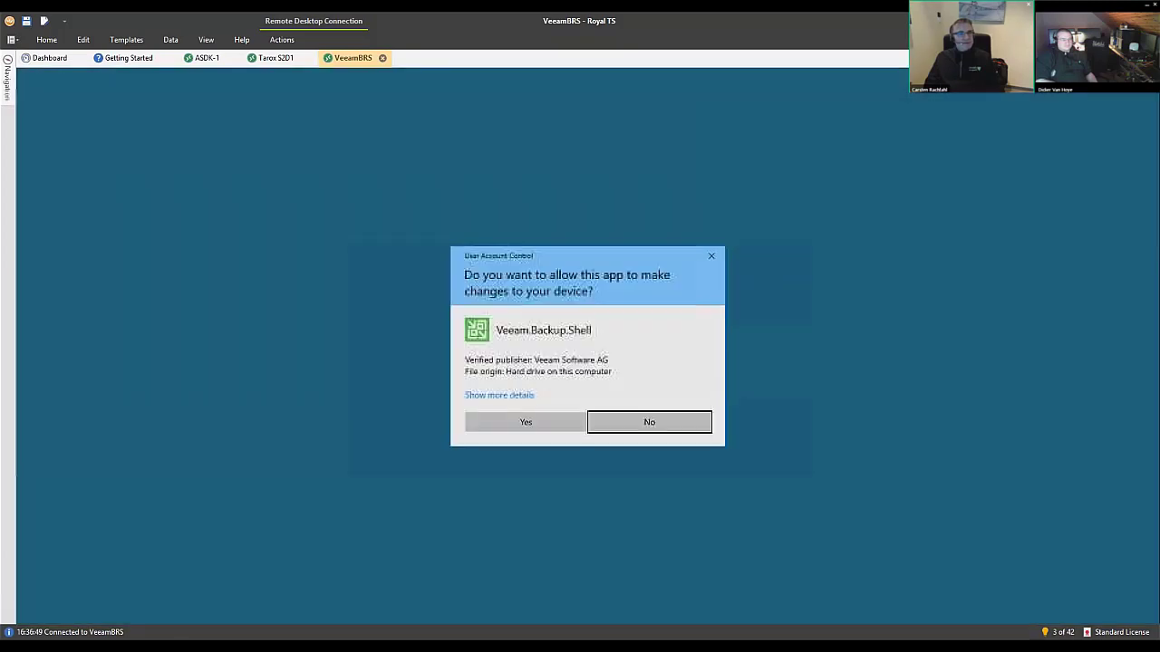
{"action": "left_click", "coordinate": [506, 430]}
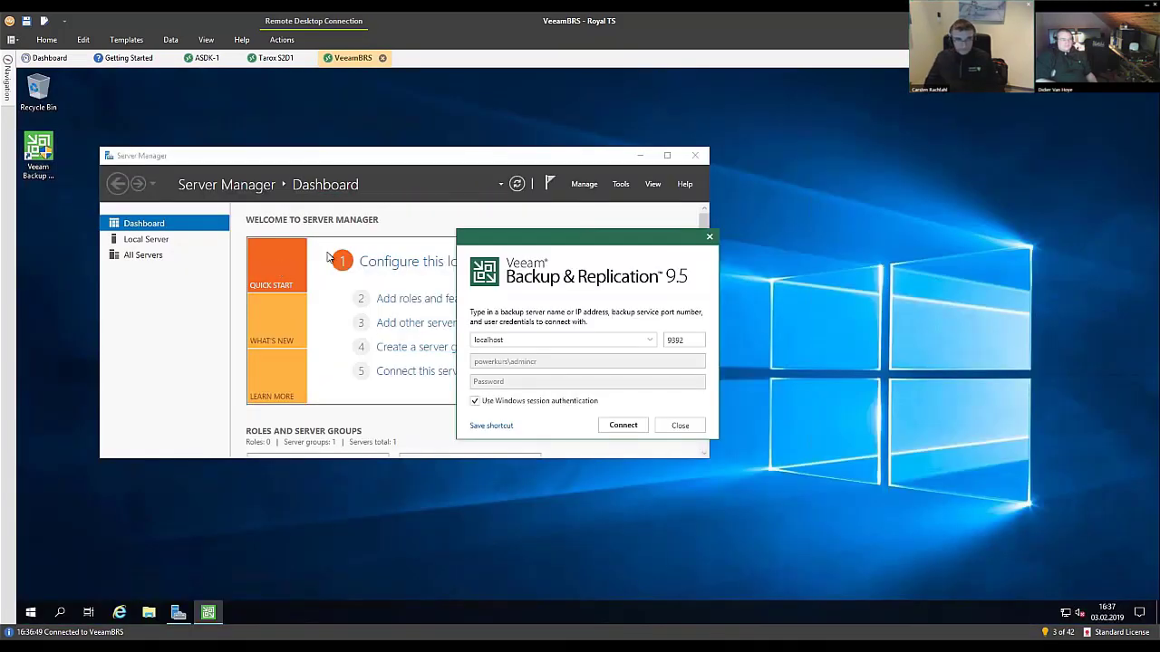
{"action": "left_click", "coordinate": [633, 426]}
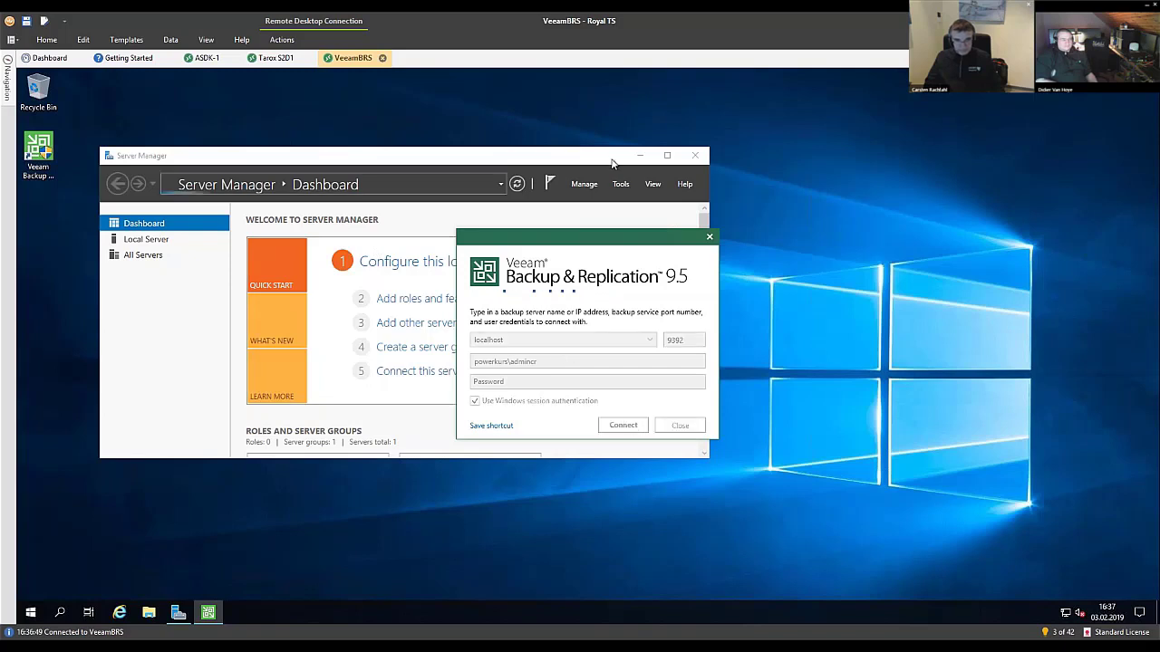
Step: Close Server Manager and move the Veeam Backup & Replication 9.5 connection window aside
{"action": "left_click", "coordinate": [695, 155]}
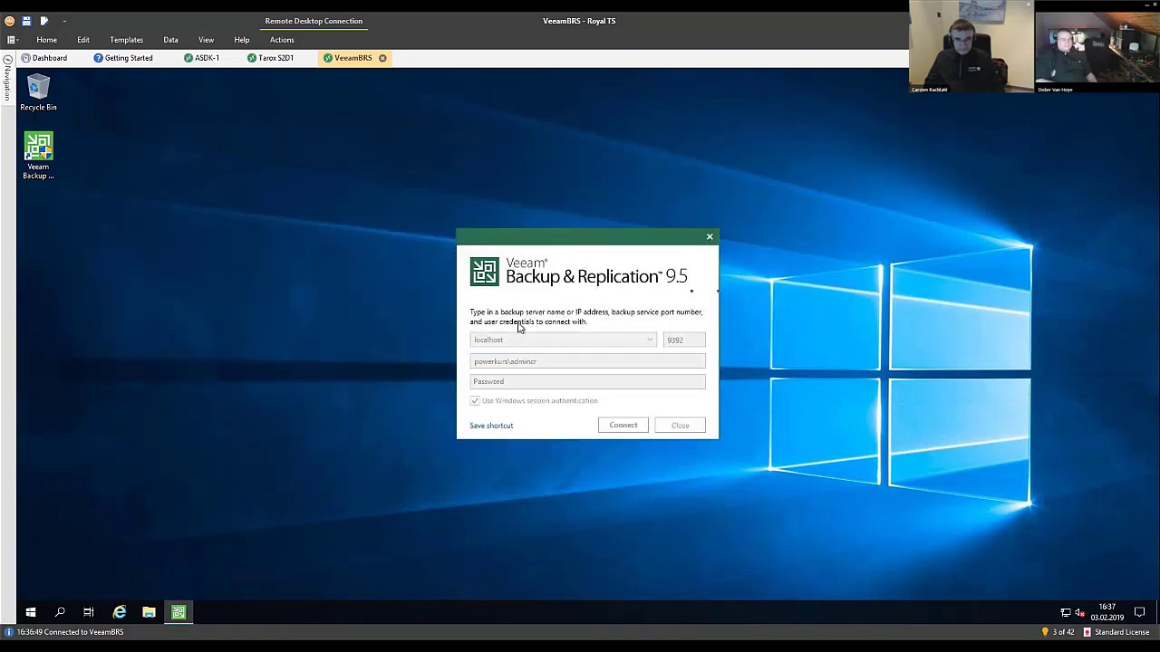
{"action": "left_click_drag", "start_coordinate": [272, 226], "coordinate": [148, 209]}
Step: Read the Veeam DataLabs and Secure Restore sections of the What's New document in Chrome, checking the Veeam console's Components Update window in between
{"action": "mouse_move", "coordinate": [149, 613]}
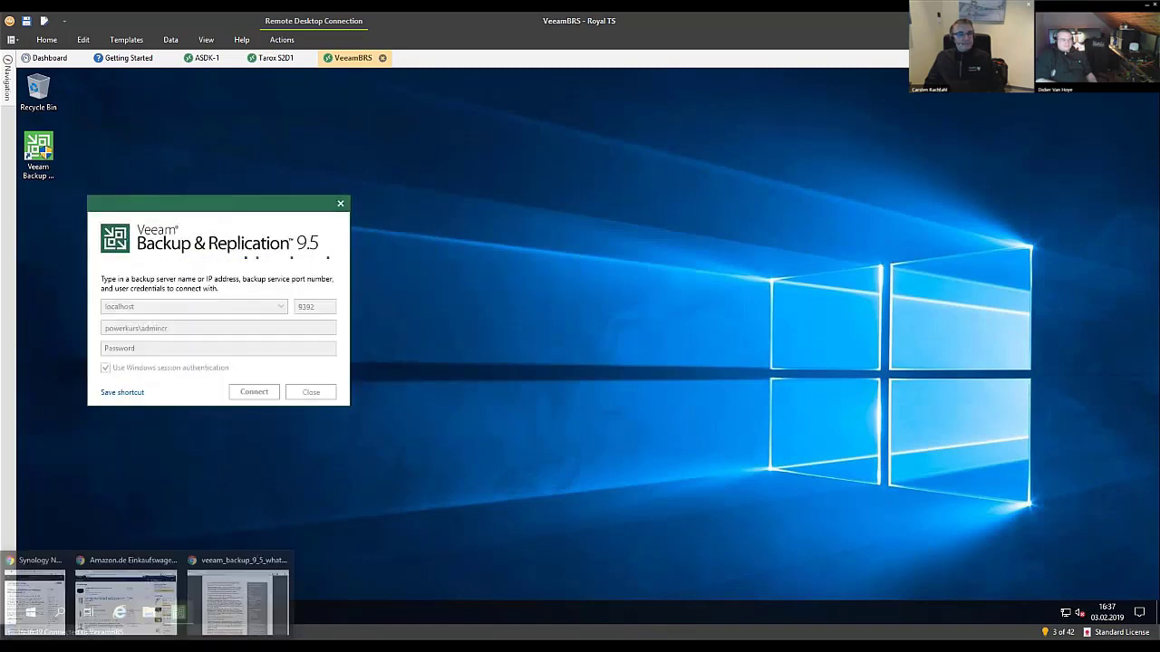
{"action": "left_click", "coordinate": [217, 599]}
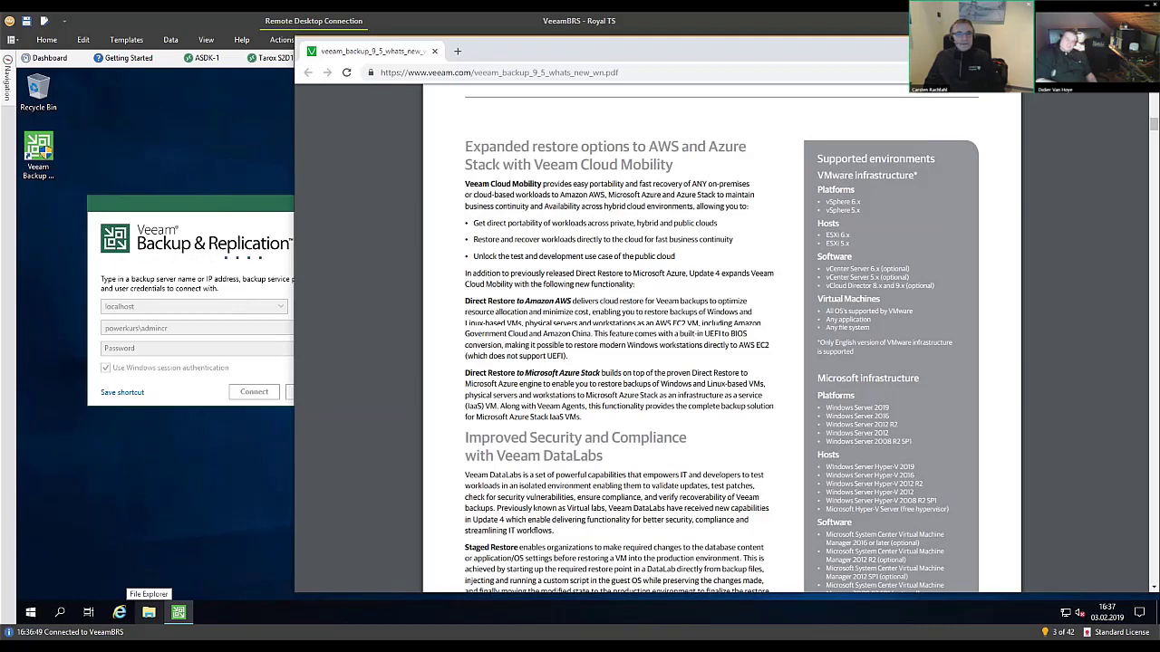
{"action": "scroll", "coordinate": [720, 340], "scroll_direction": "down", "scroll_amount": 3}
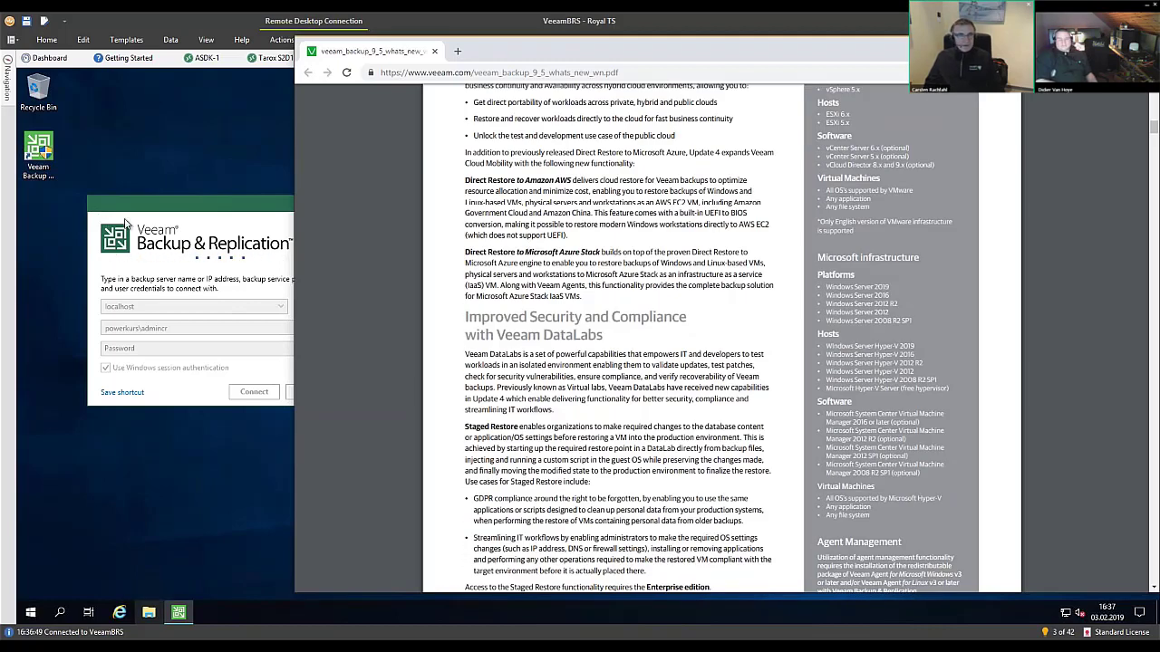
{"action": "scroll", "coordinate": [564, 374], "scroll_direction": "down", "scroll_amount": 3}
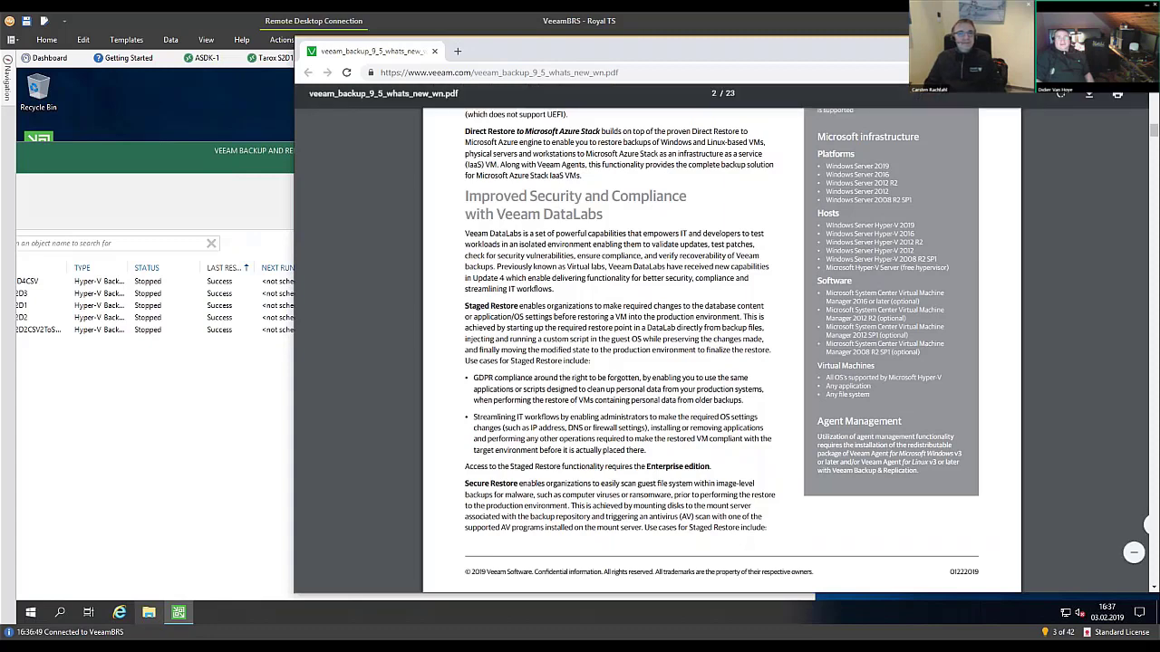
{"action": "left_click", "coordinate": [142, 149]}
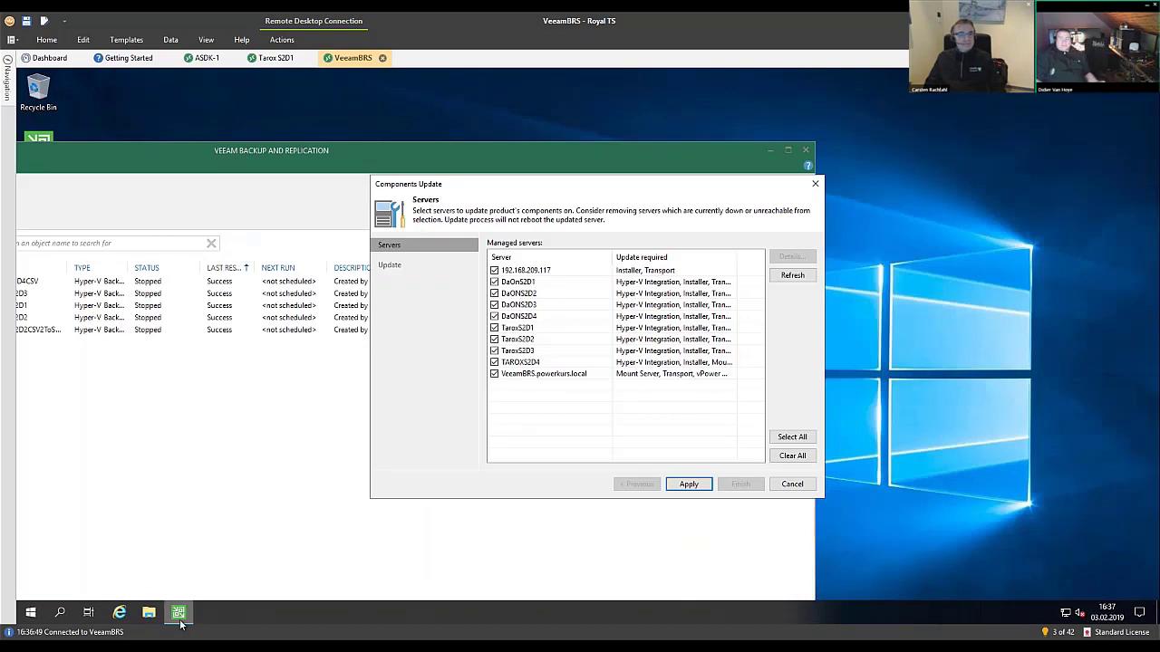
{"action": "mouse_move", "coordinate": [192, 627]}
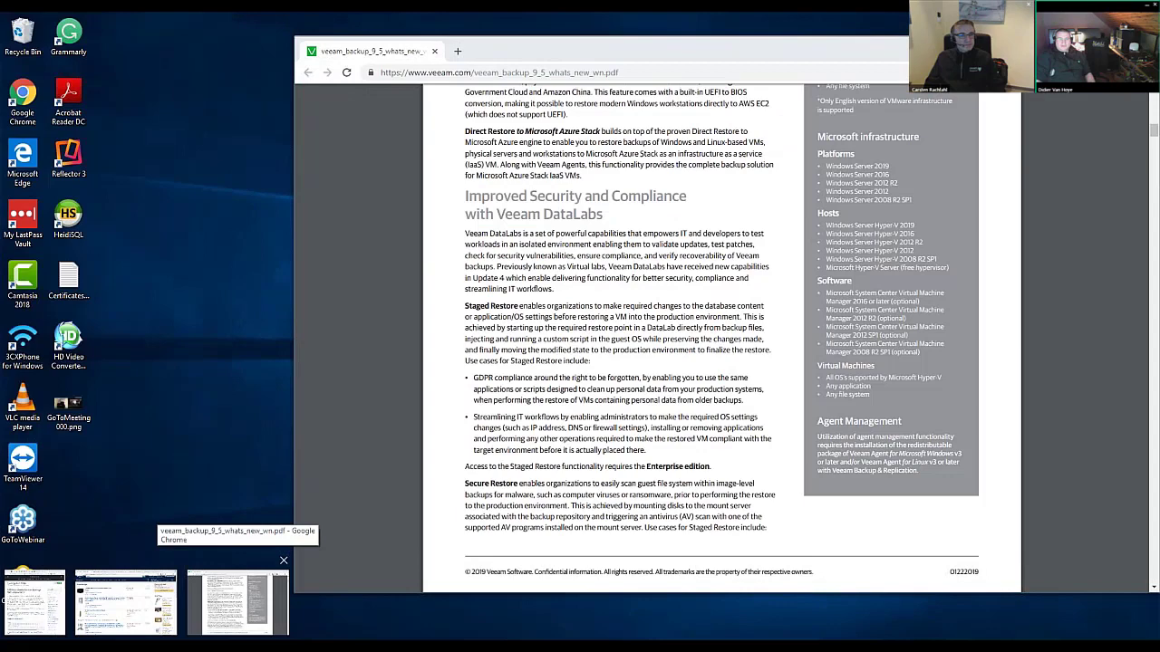
{"action": "left_click", "coordinate": [195, 625]}
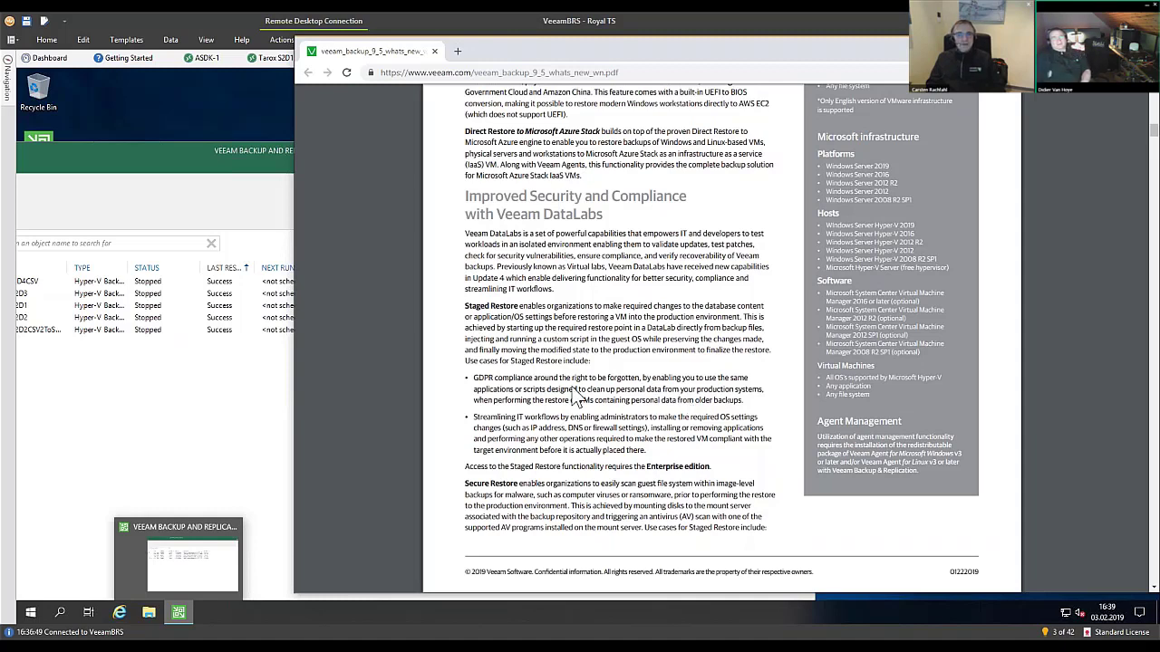
{"action": "scroll", "coordinate": [574, 399], "scroll_direction": "down", "scroll_amount": 5}
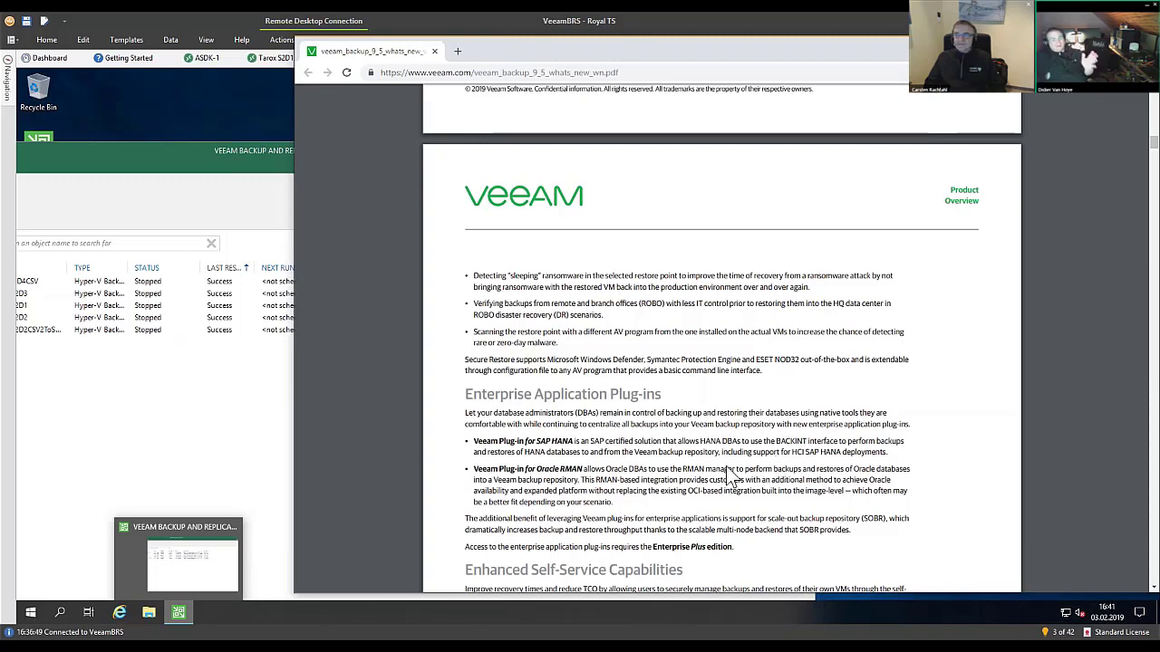
Step: Switch to the Veeam console, move the Components Update window clear of the document area and bring the What's New document back in Chrome
{"action": "left_click", "coordinate": [171, 450]}
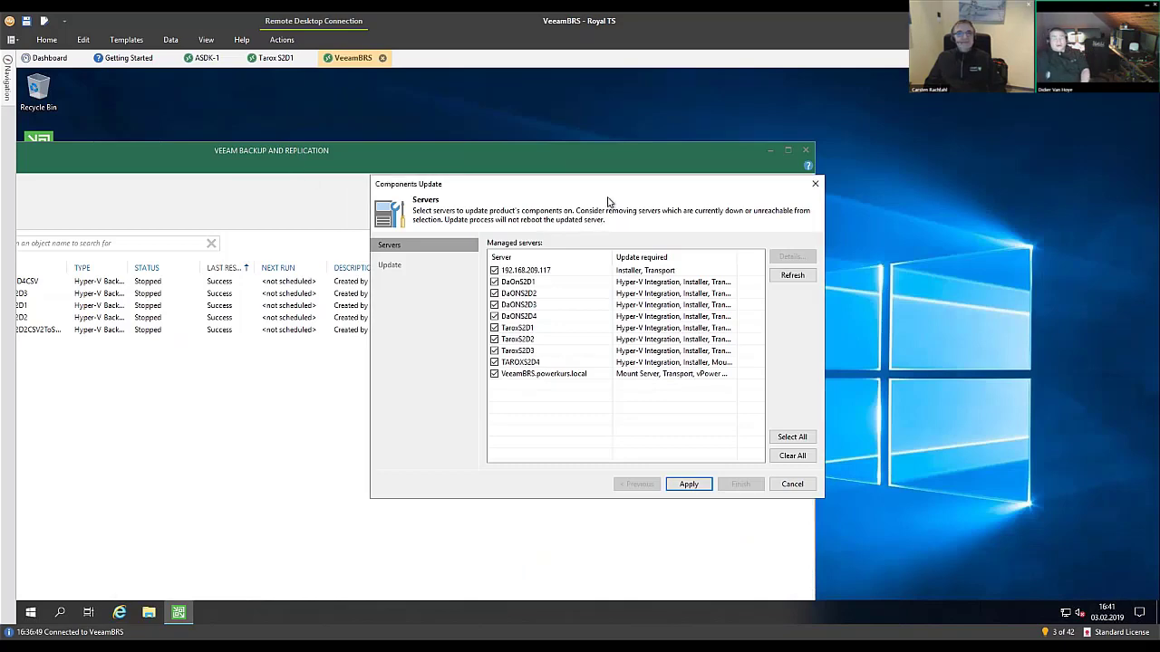
{"action": "left_click_drag", "start_coordinate": [611, 188], "coordinate": [250, 109]}
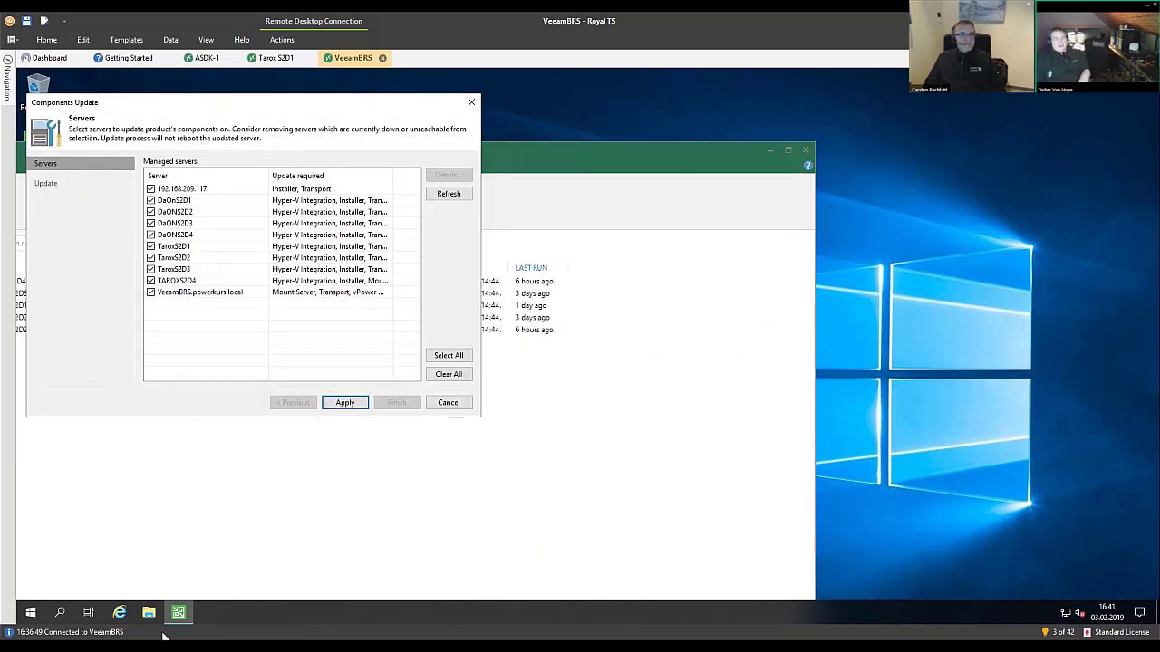
{"action": "mouse_move", "coordinate": [178, 613]}
{"action": "mouse_move", "coordinate": [135, 628]}
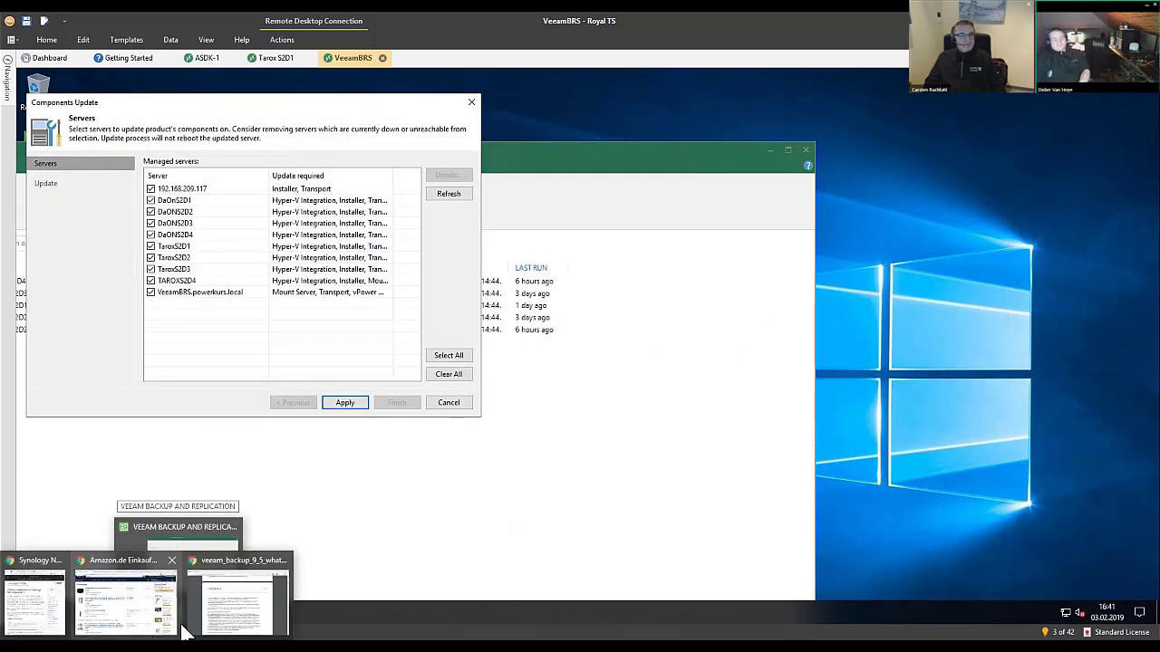
{"action": "left_click", "coordinate": [234, 602]}
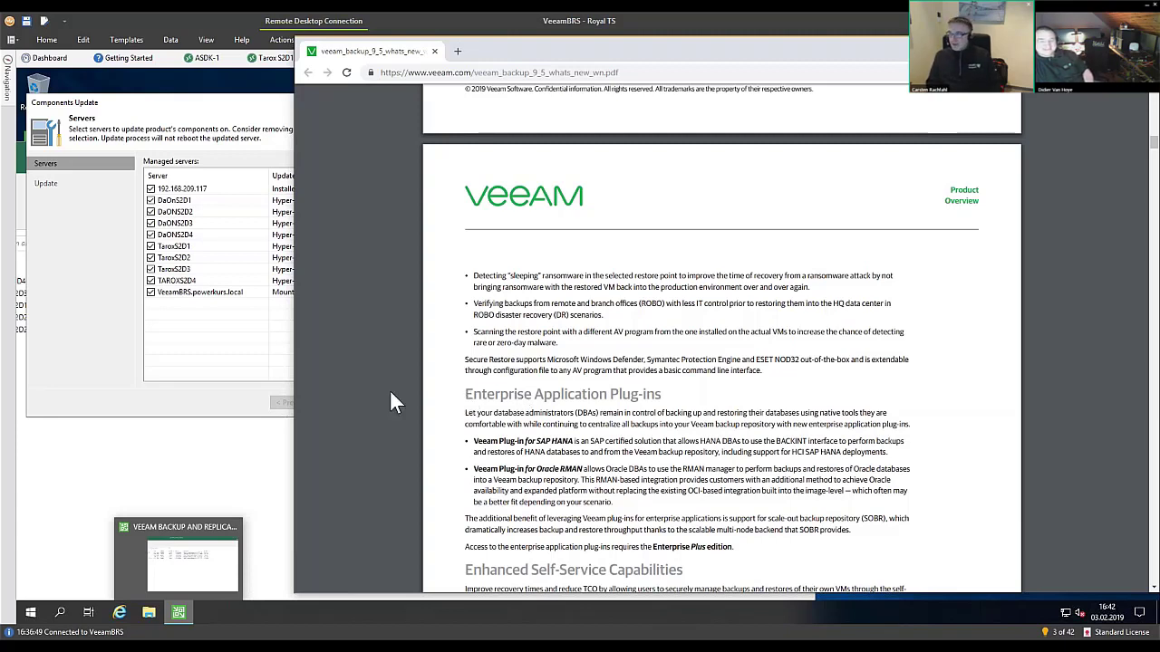
Step: Allow Optional Features to make changes on VeeamBRS and apply the Veeam components update to all selected managed servers
{"action": "left_click", "coordinate": [196, 393]}
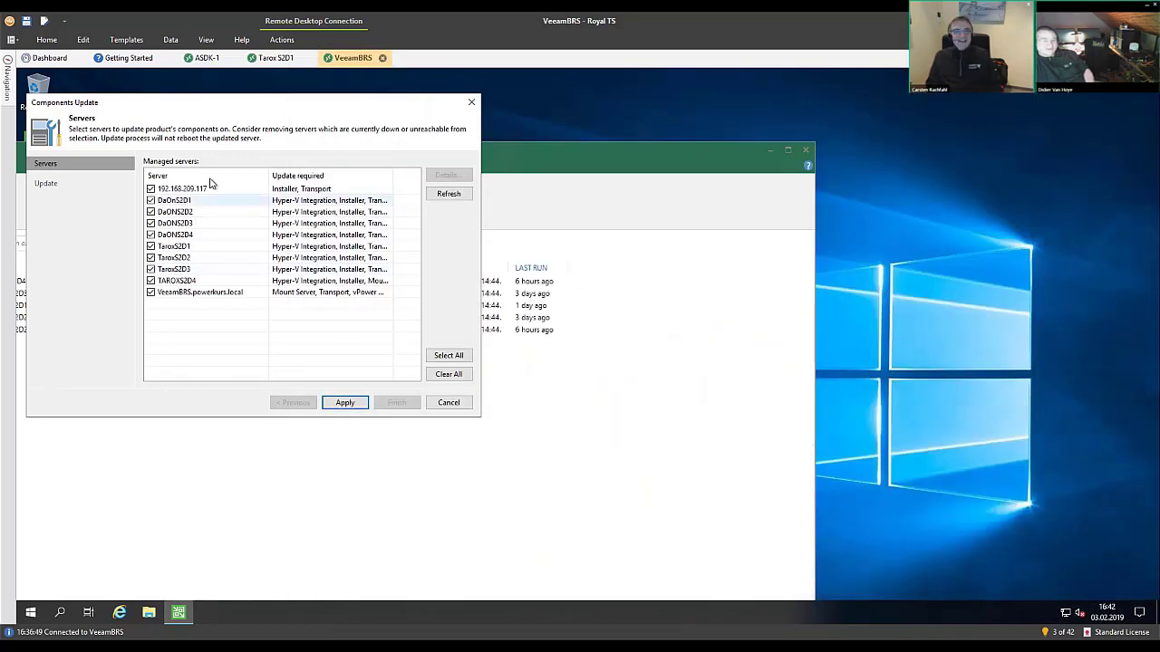
{"action": "left_click_drag", "start_coordinate": [243, 110], "coordinate": [253, 107]}
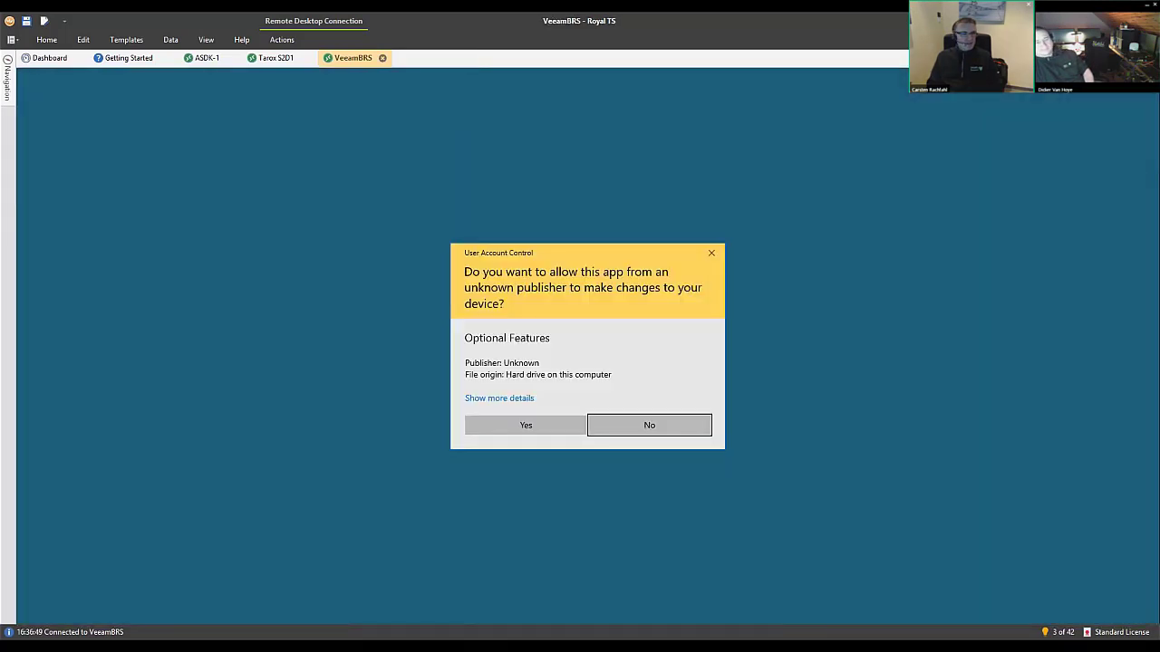
{"action": "left_click", "coordinate": [508, 427]}
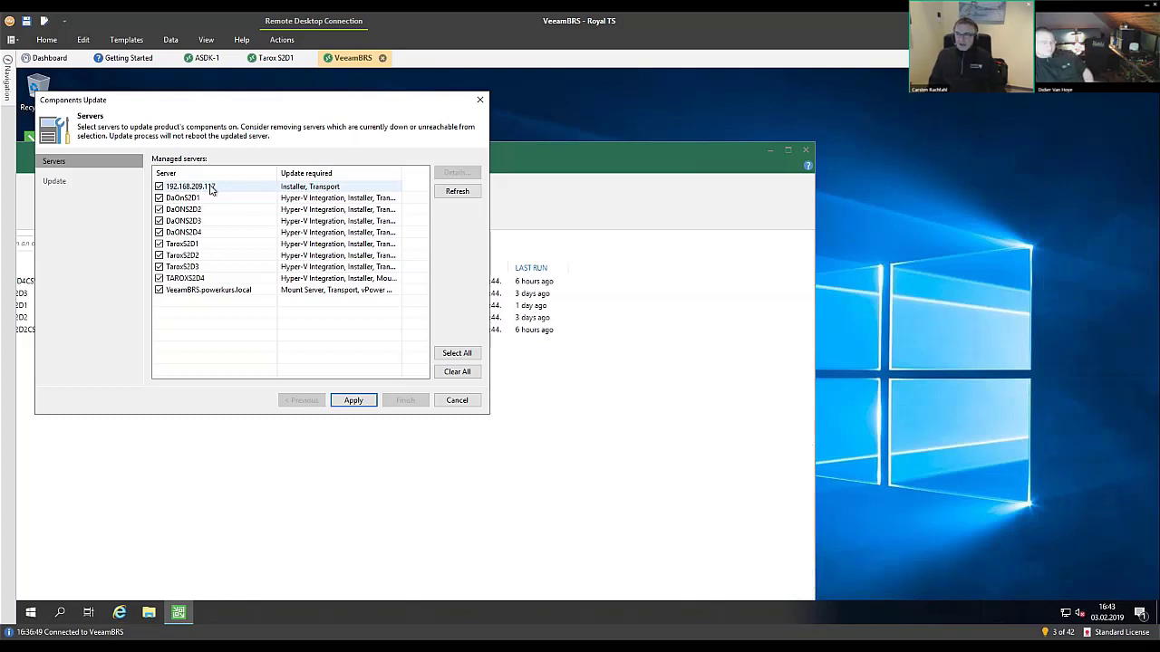
{"action": "left_click", "coordinate": [350, 402]}
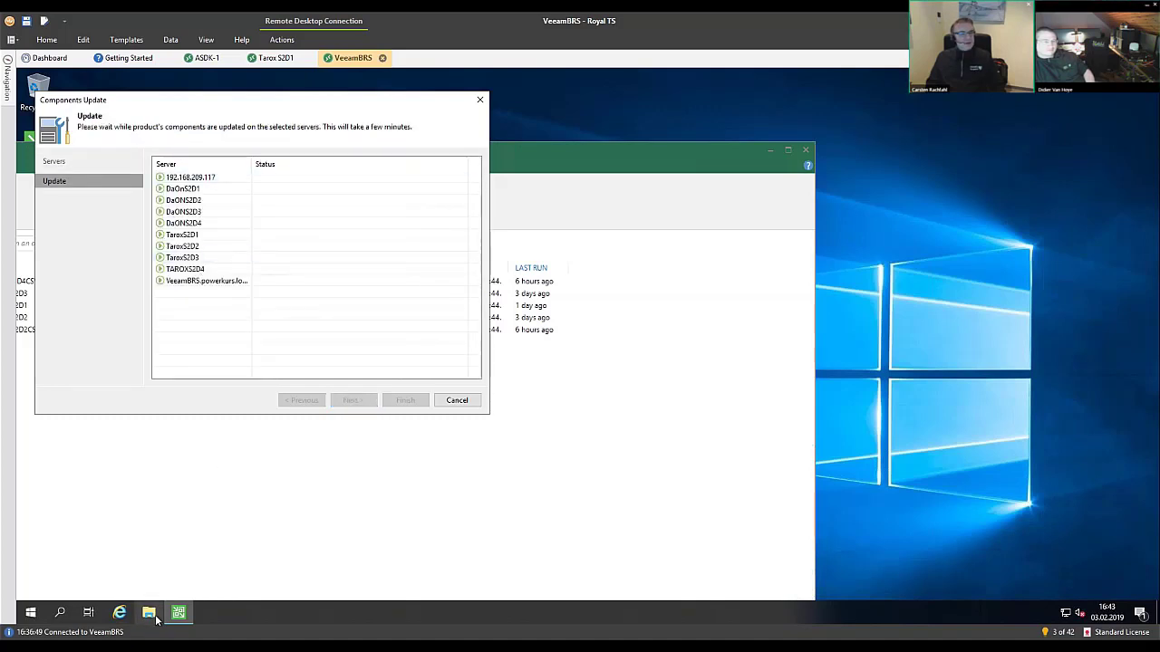
Step: Reopen the What's New document in Chrome, shift its window to uncover the update statuses and read about Enterprise Application Plug-ins
{"action": "mouse_move", "coordinate": [156, 619]}
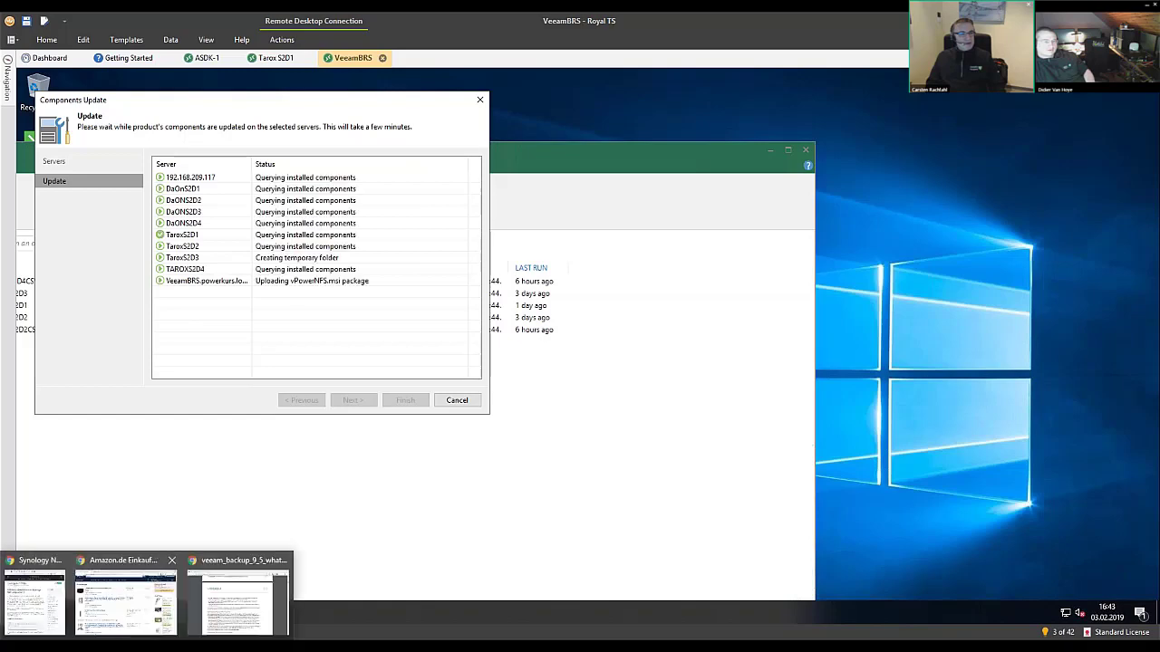
{"action": "left_click", "coordinate": [238, 598]}
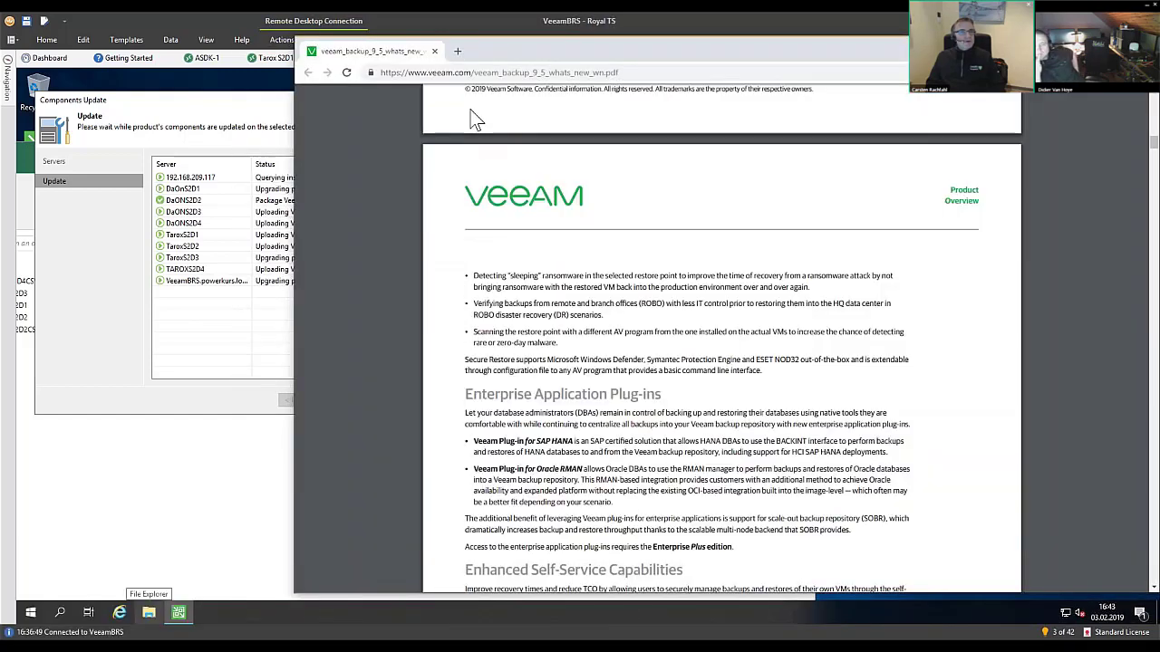
{"action": "left_click_drag", "start_coordinate": [503, 45], "coordinate": [629, 45]}
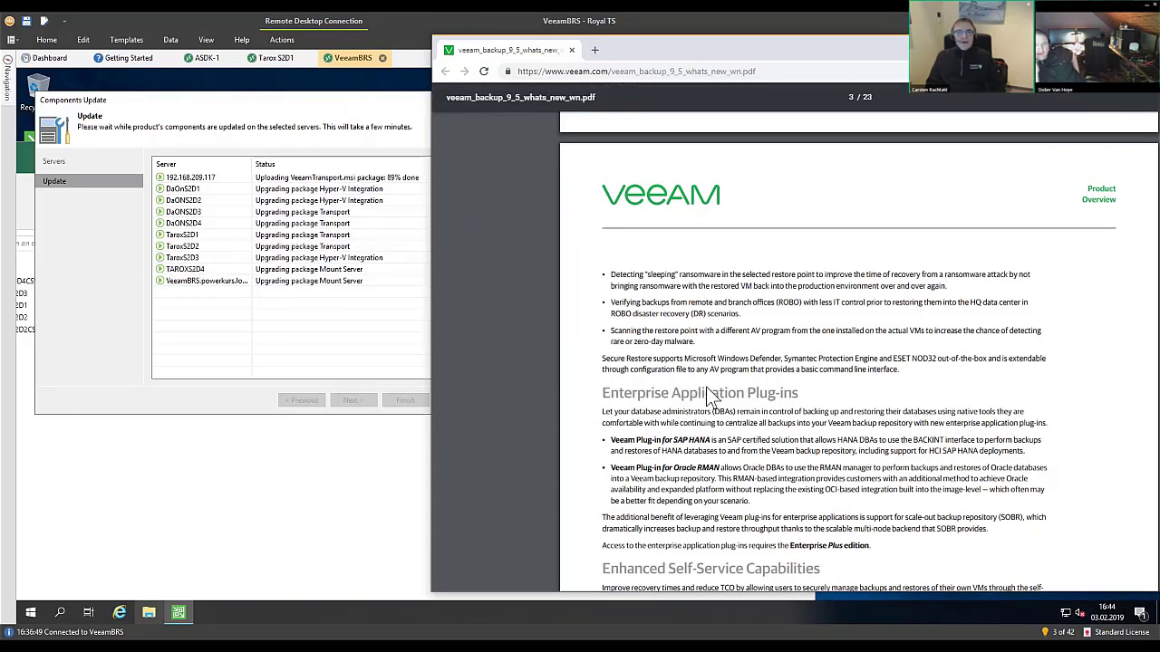
{"action": "scroll", "coordinate": [711, 398], "scroll_direction": "down", "scroll_amount": 1}
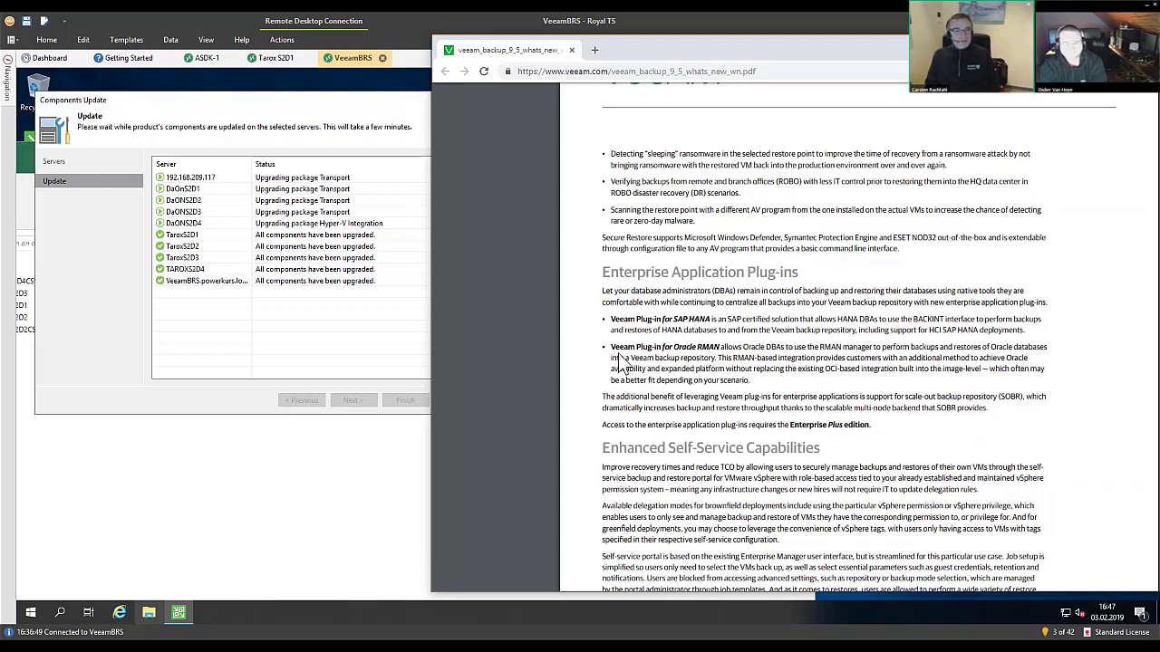
Step: Check the components update progress, and read the Enhanced Self-Service Capabilities and Intelligent Diagnostics sections of the What's New document
{"action": "left_click", "coordinate": [136, 328]}
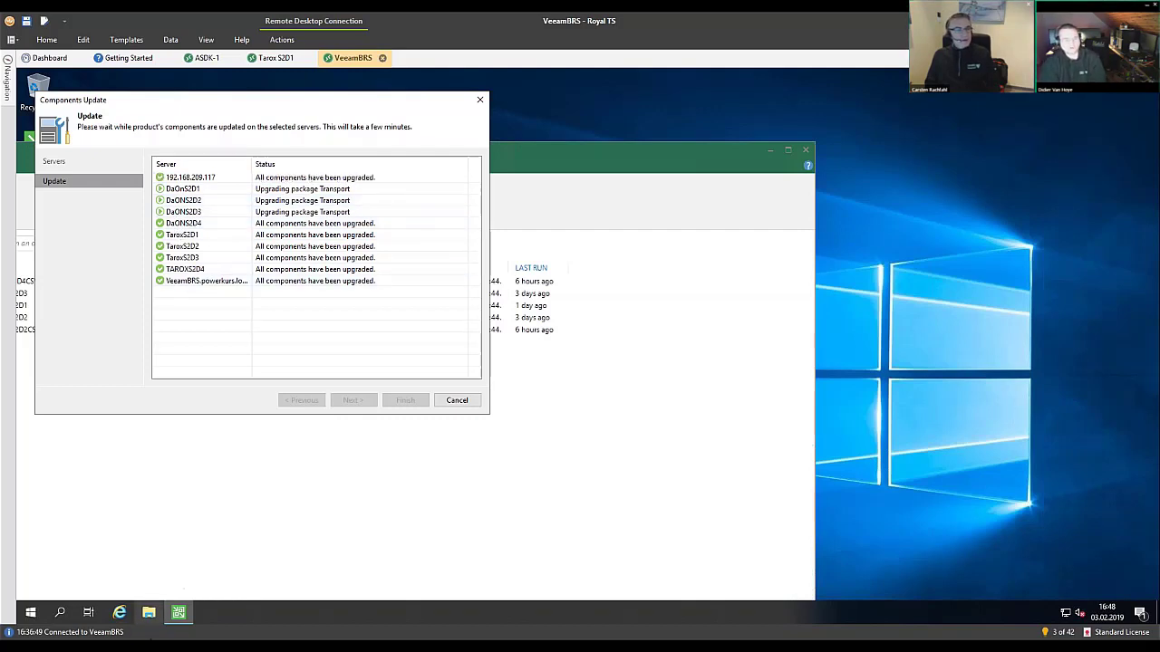
{"action": "mouse_move", "coordinate": [149, 612]}
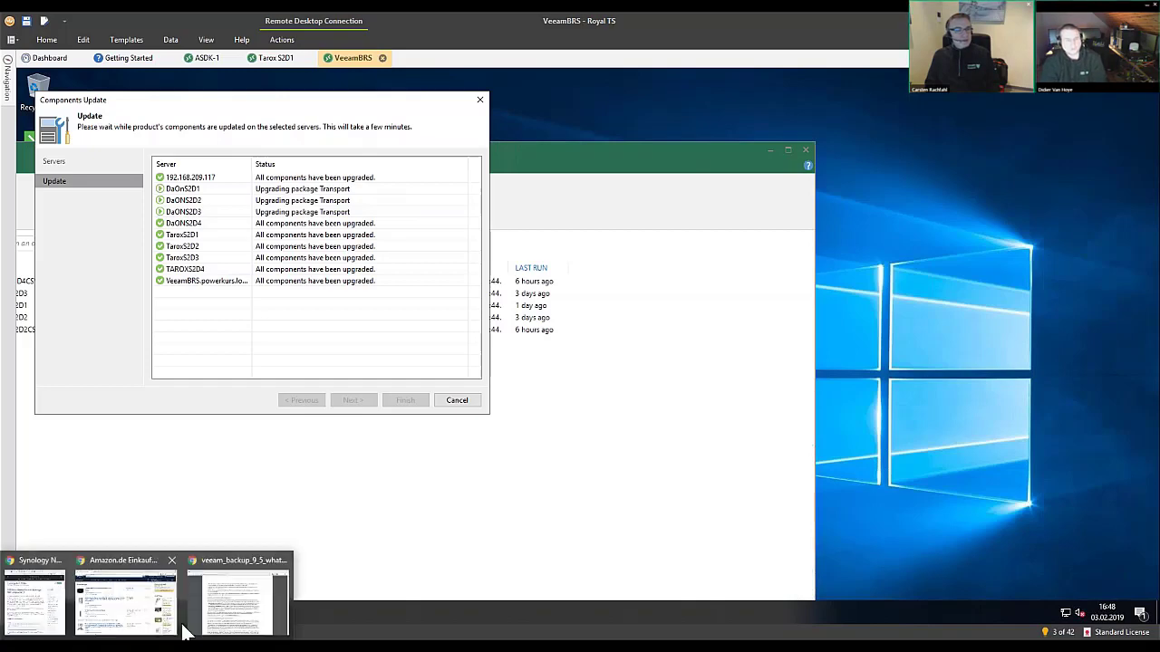
{"action": "left_click", "coordinate": [227, 603]}
{"action": "scroll", "coordinate": [671, 422], "scroll_direction": "down", "scroll_amount": 3}
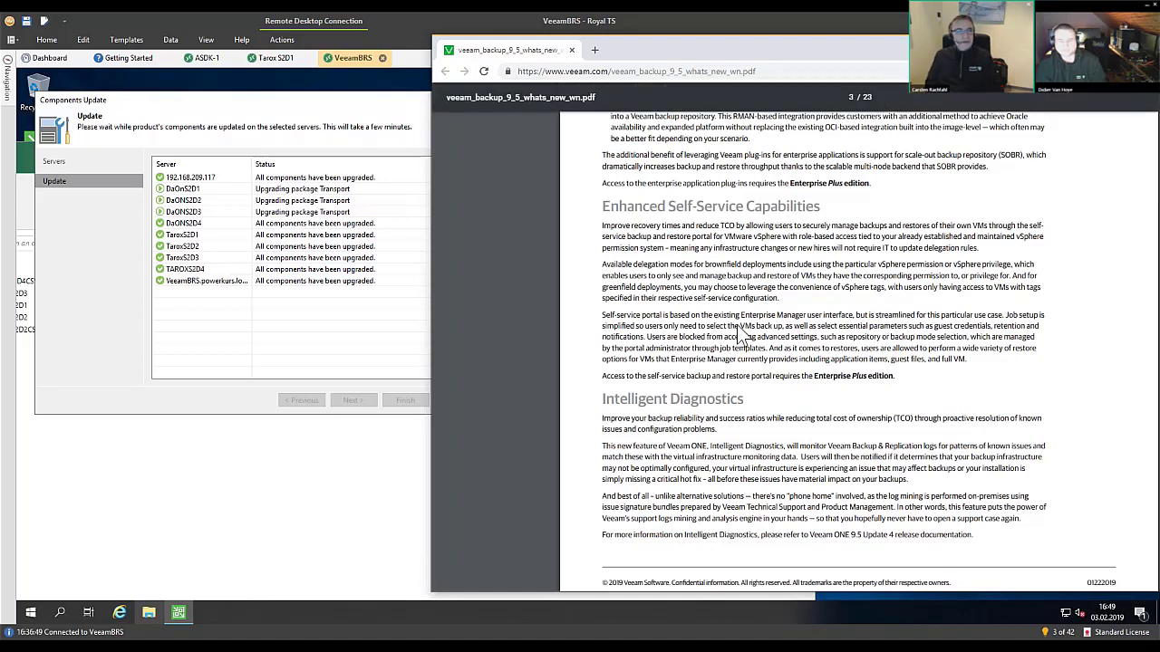
{"action": "scroll", "coordinate": [768, 335], "scroll_direction": "down", "scroll_amount": 3}
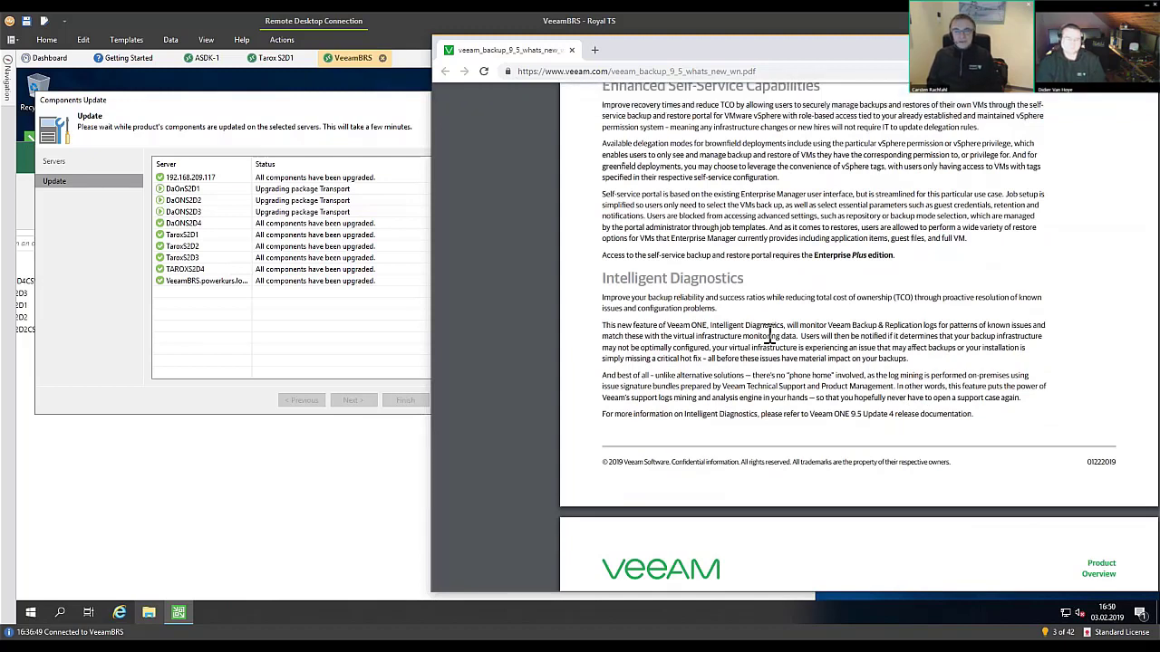
{"action": "scroll", "coordinate": [770, 334], "scroll_direction": "down", "scroll_amount": 2}
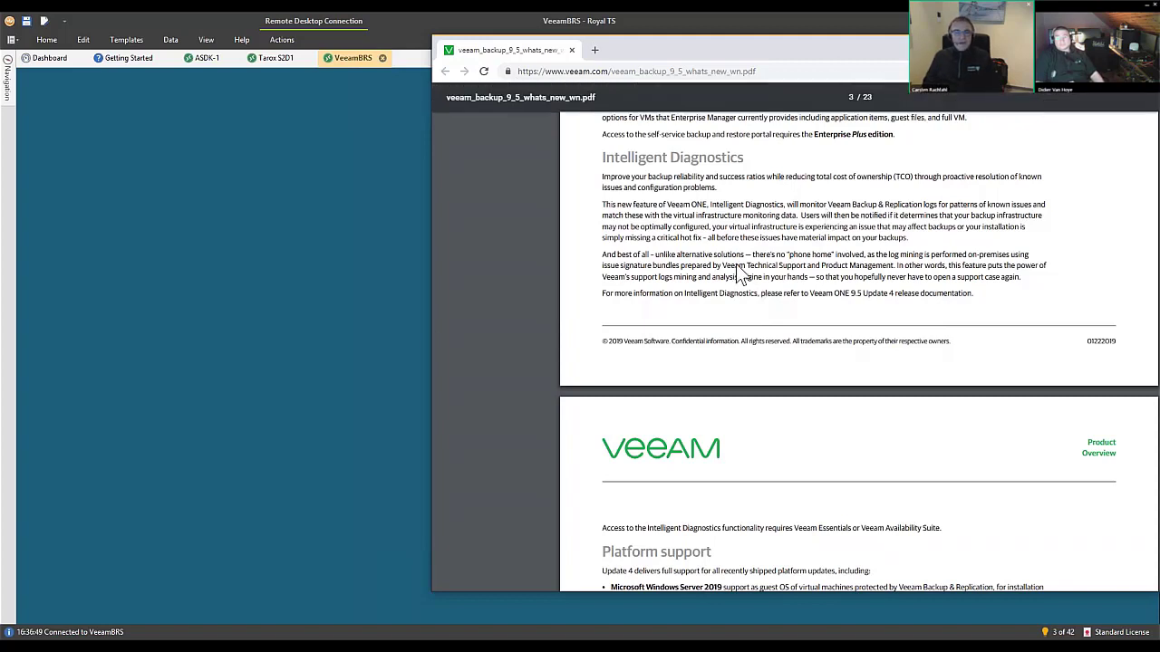
Step: Allow Optional Features to make changes on VeeamBRS again and return to the What's New document in Chrome
{"action": "left_click", "coordinate": [269, 254]}
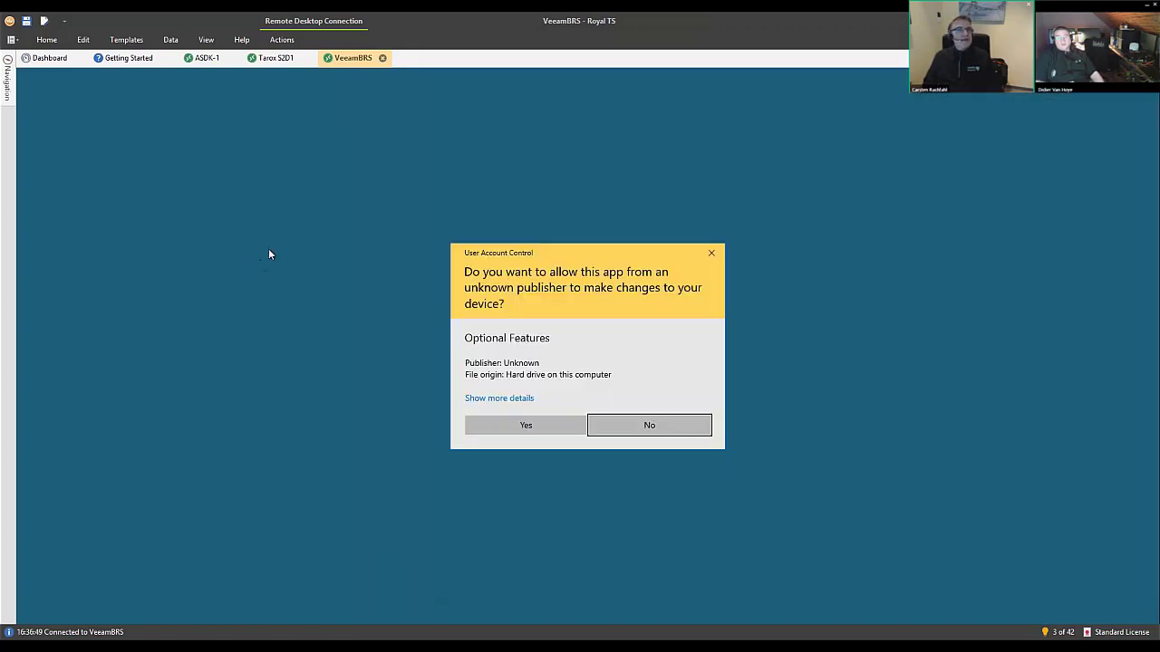
{"action": "left_click", "coordinate": [520, 433]}
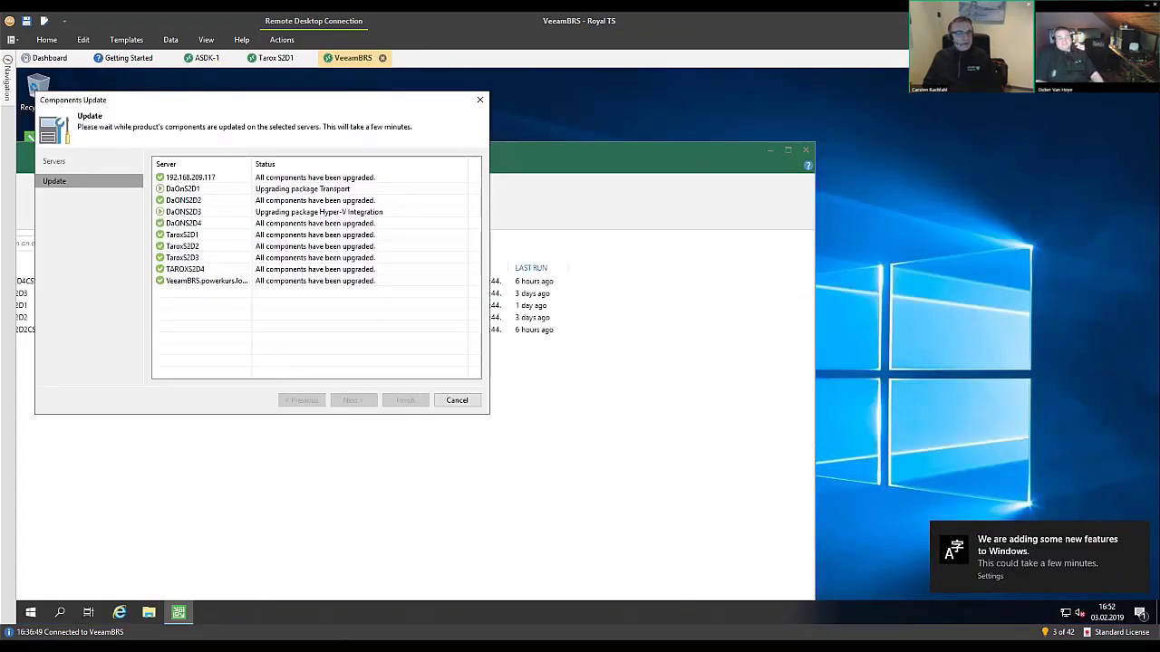
{"action": "left_click", "coordinate": [227, 626]}
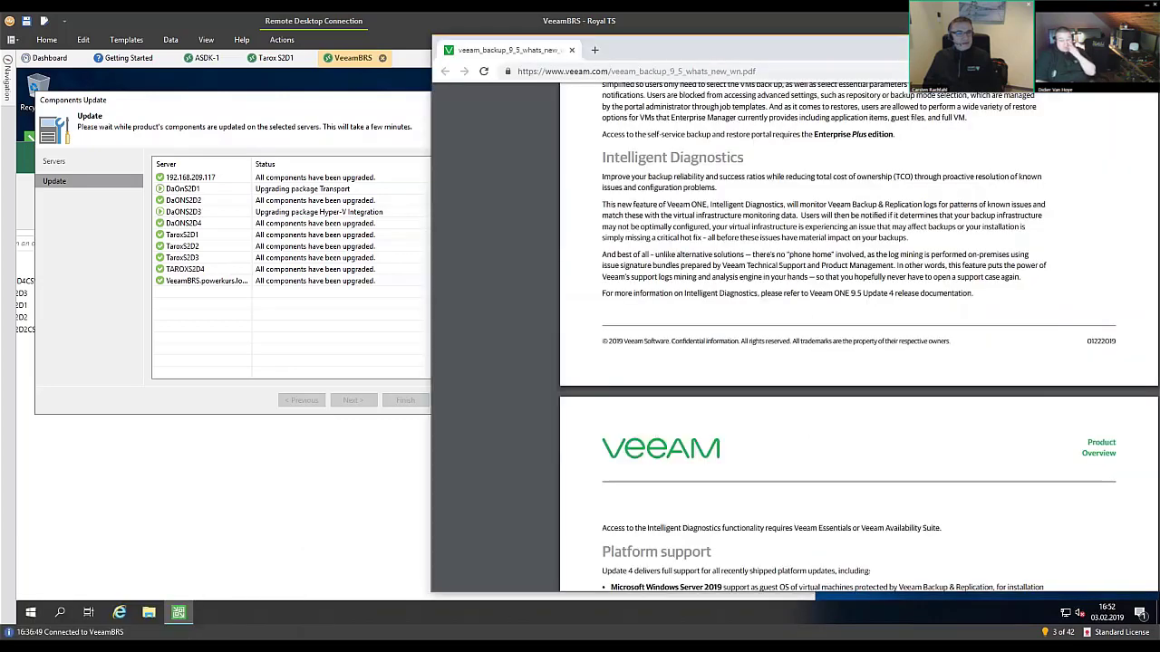
Step: Read the Platform support section and the General notes on app-aware processing, engine and Linux in the What's New document
{"action": "scroll", "coordinate": [711, 426], "scroll_direction": "down", "scroll_amount": 3}
{"action": "scroll", "coordinate": [712, 426], "scroll_direction": "down", "scroll_amount": 3}
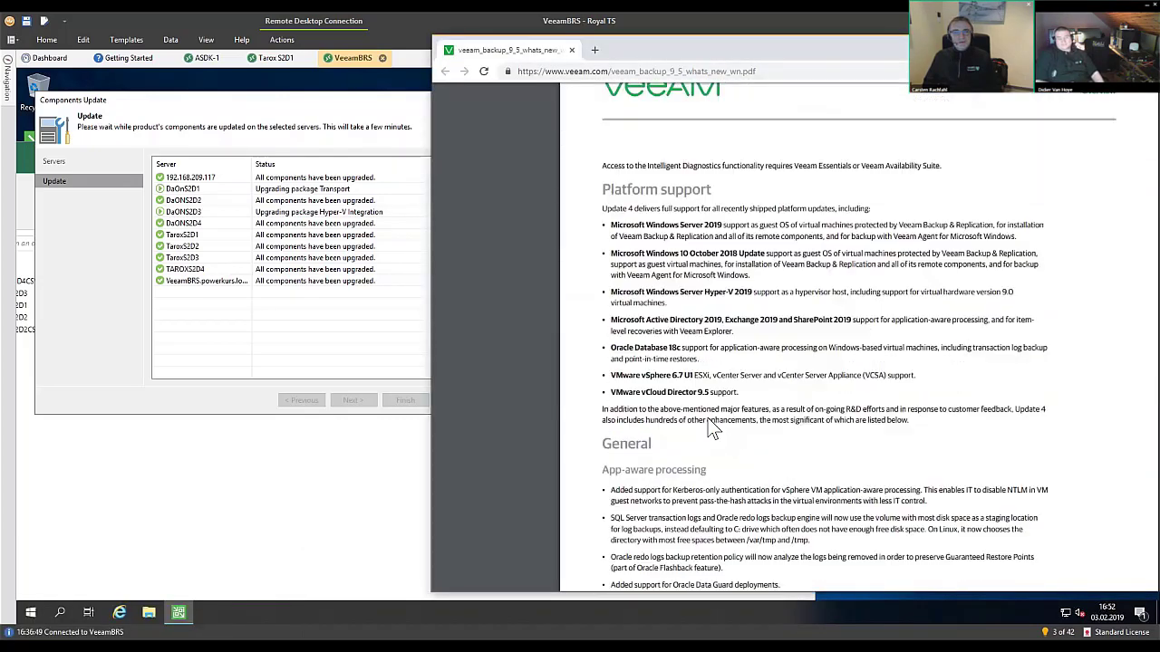
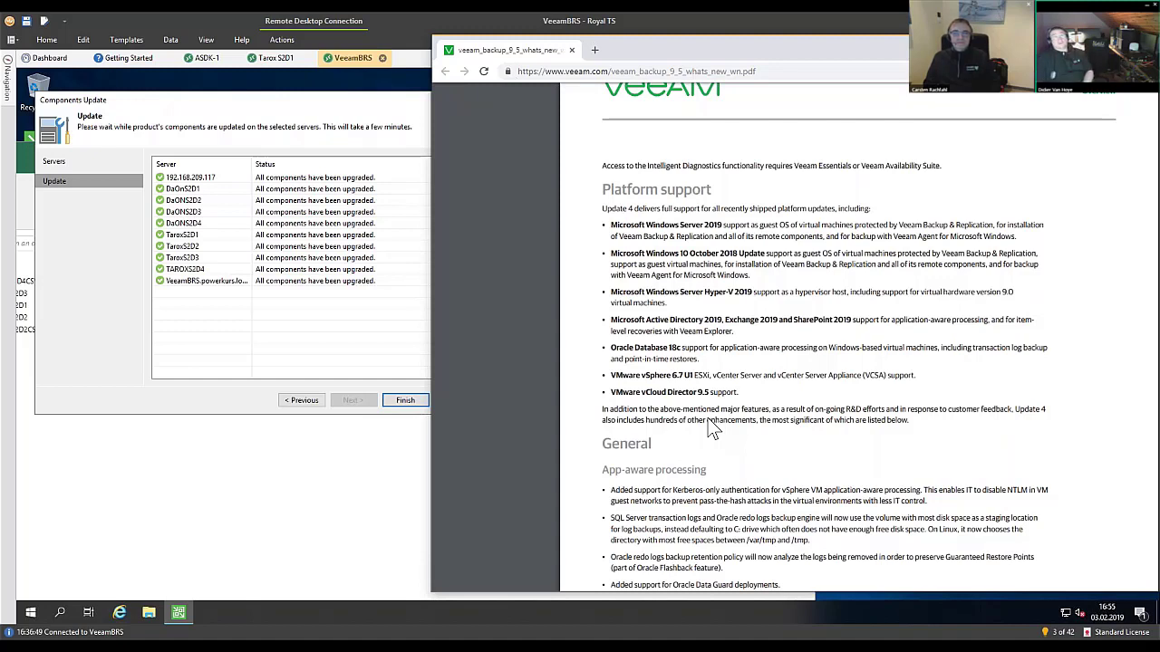
{"action": "scroll", "coordinate": [659, 450], "scroll_direction": "down", "scroll_amount": 3}
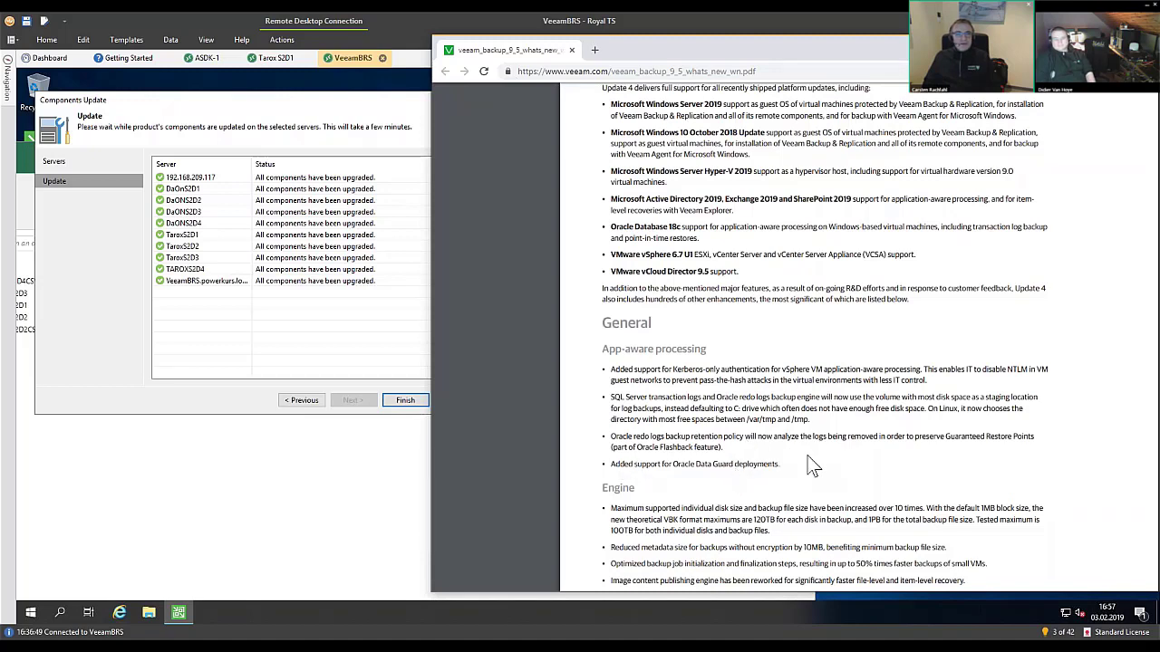
{"action": "scroll", "coordinate": [812, 466], "scroll_direction": "down", "scroll_amount": 5}
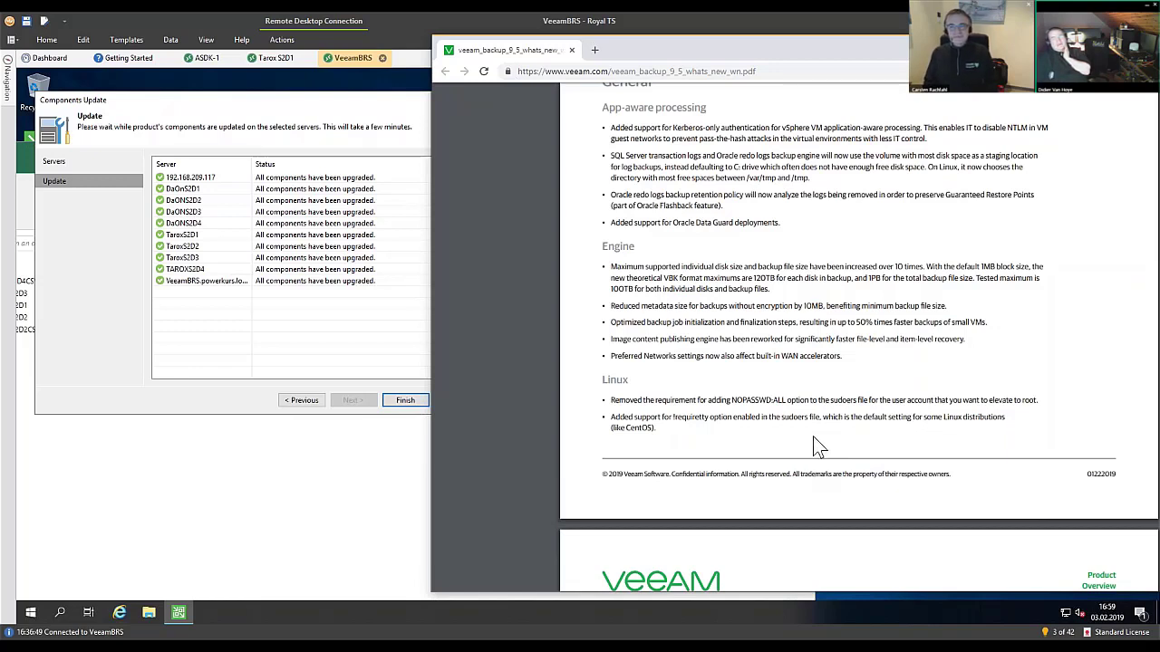
{"action": "scroll", "coordinate": [832, 442], "scroll_direction": "down", "scroll_amount": 3}
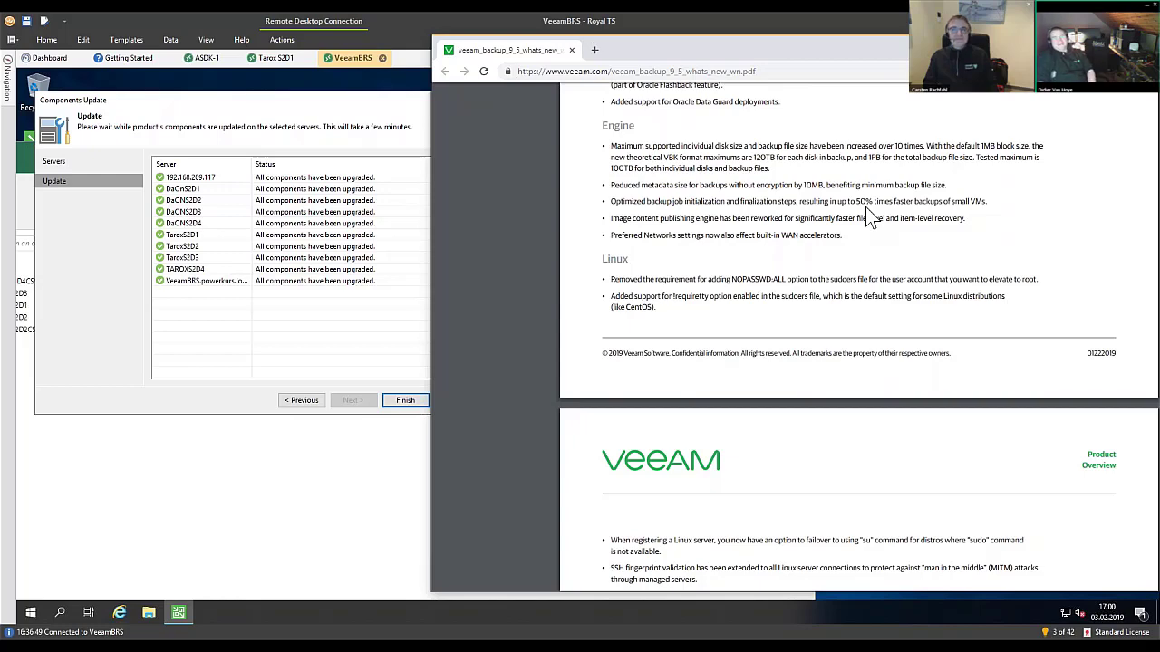
{"action": "scroll", "coordinate": [720, 284], "scroll_direction": "down", "scroll_amount": 1}
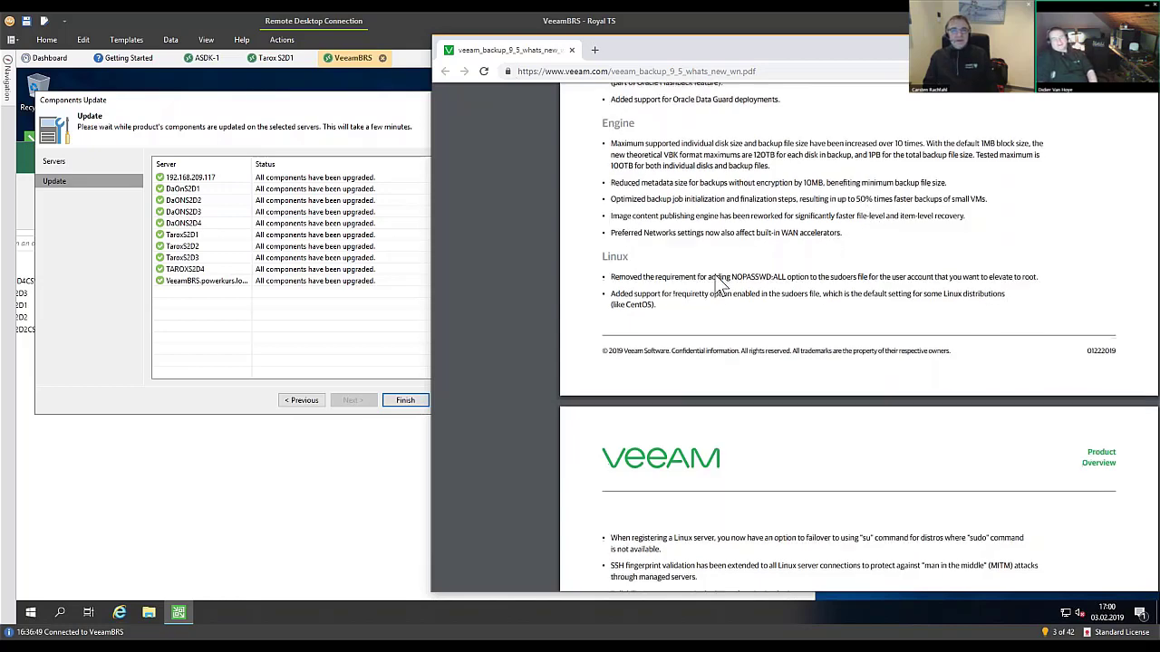
Step: Read the Linux, Microsoft Azure, Hyper-V, ReFS, VMware vSphere, RESTful API and Setup notes in the What's New document
{"action": "scroll", "coordinate": [720, 284], "scroll_direction": "down", "scroll_amount": 1}
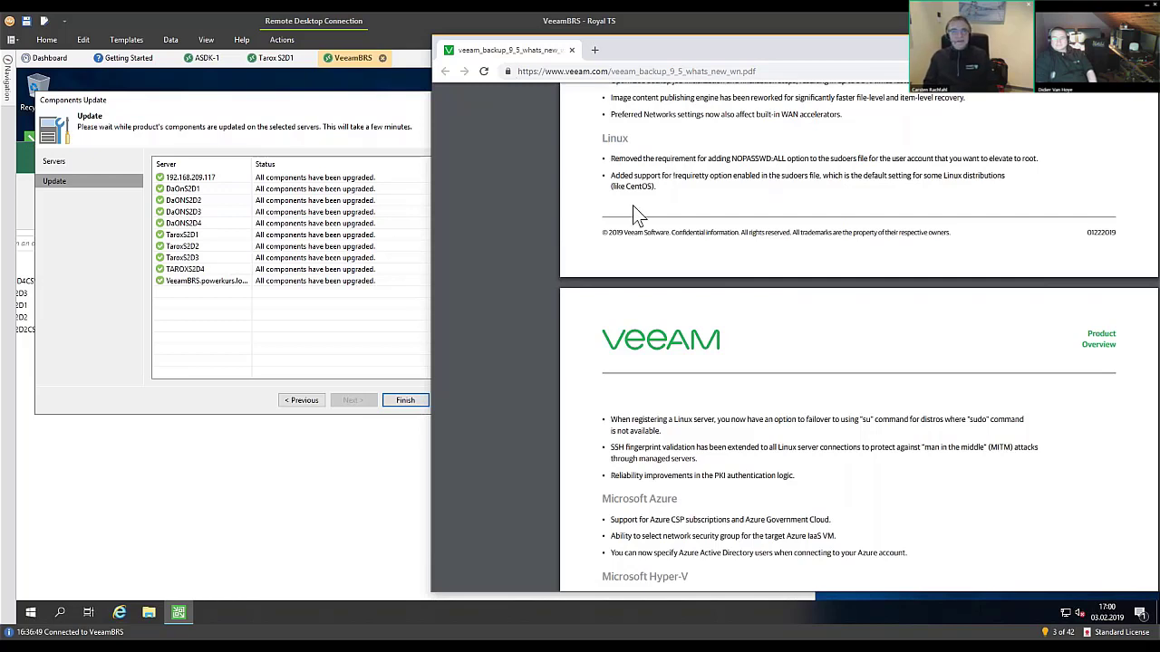
{"action": "scroll", "coordinate": [852, 240], "scroll_direction": "down", "scroll_amount": 1}
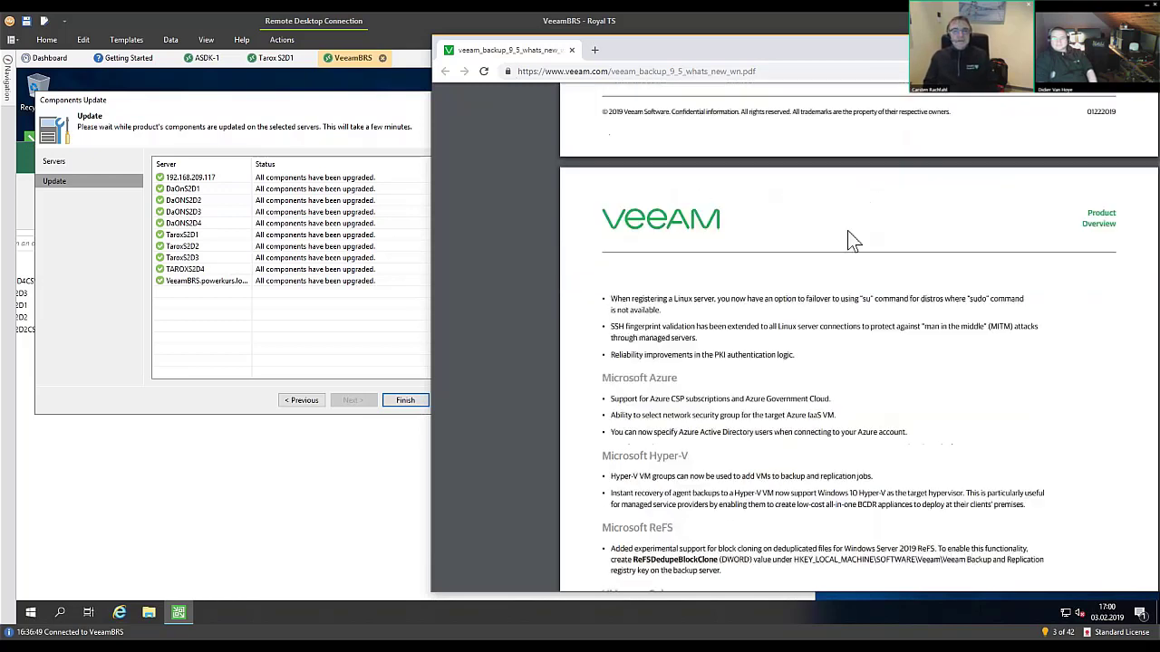
{"action": "scroll", "coordinate": [704, 299], "scroll_direction": "down", "scroll_amount": 1}
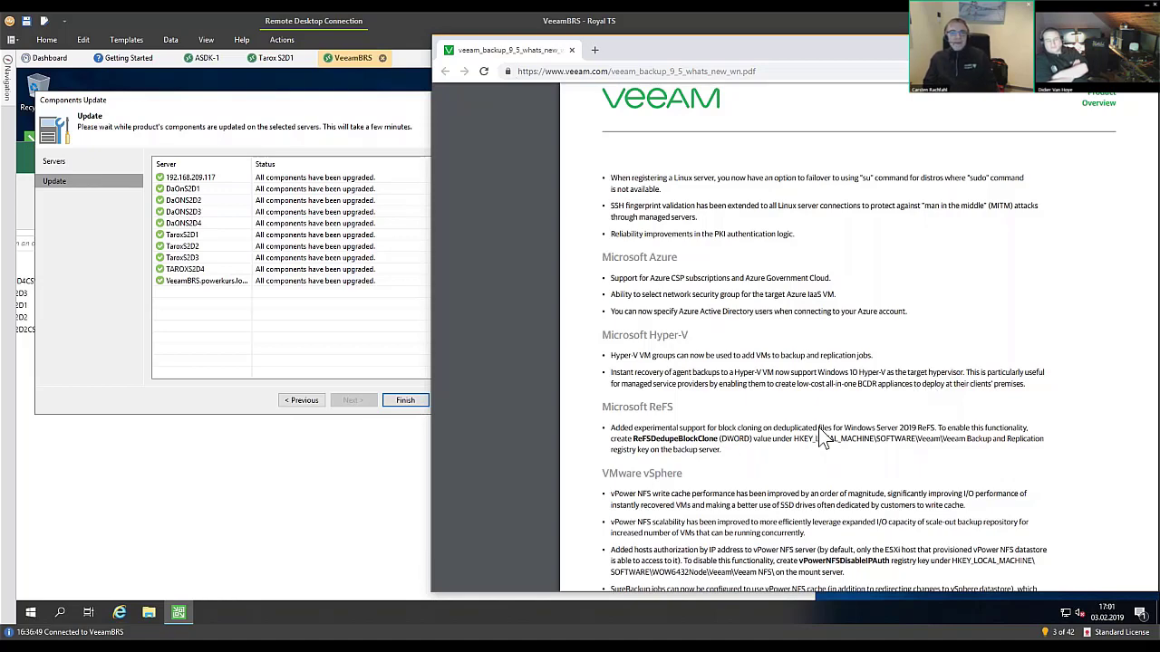
{"action": "scroll", "coordinate": [738, 450], "scroll_direction": "down", "scroll_amount": 2}
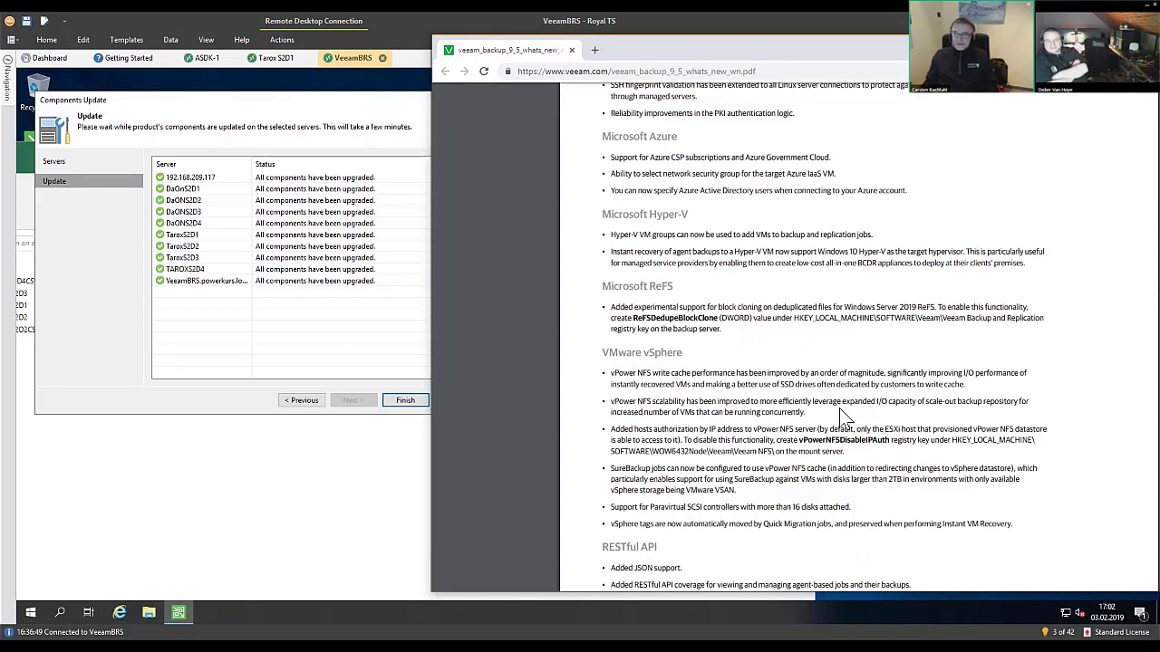
{"action": "scroll", "coordinate": [841, 417], "scroll_direction": "down", "scroll_amount": 4}
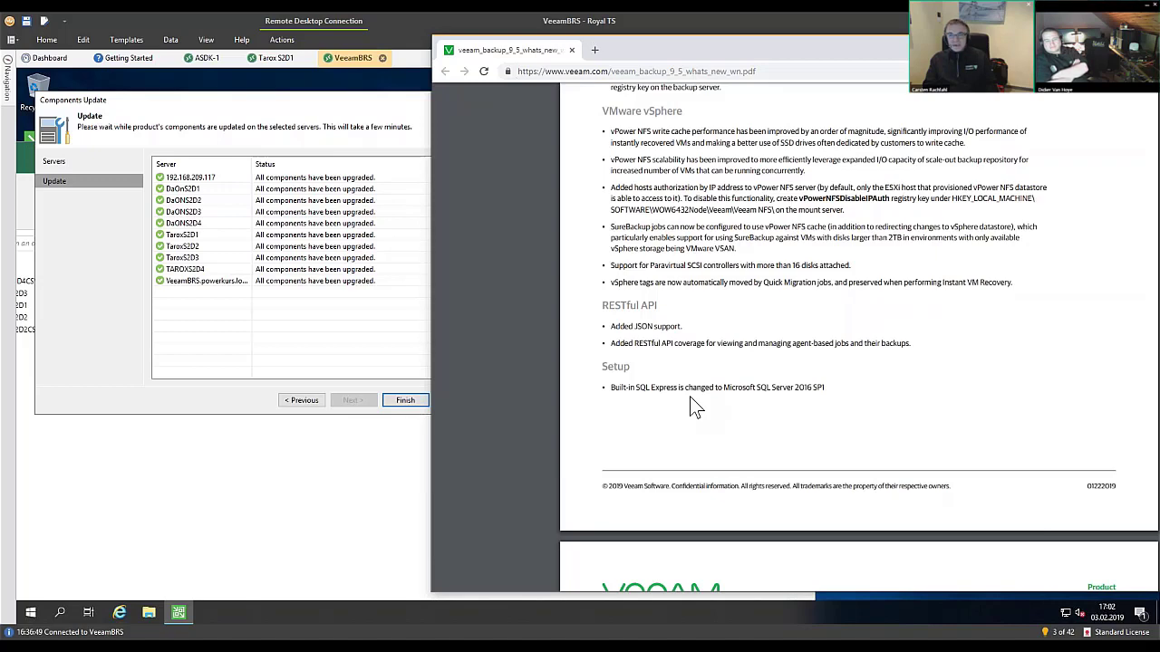
Step: Read the General and Protection groups notes of the Agent Management section in the What's New document
{"action": "scroll", "coordinate": [690, 398], "scroll_direction": "down", "scroll_amount": 4}
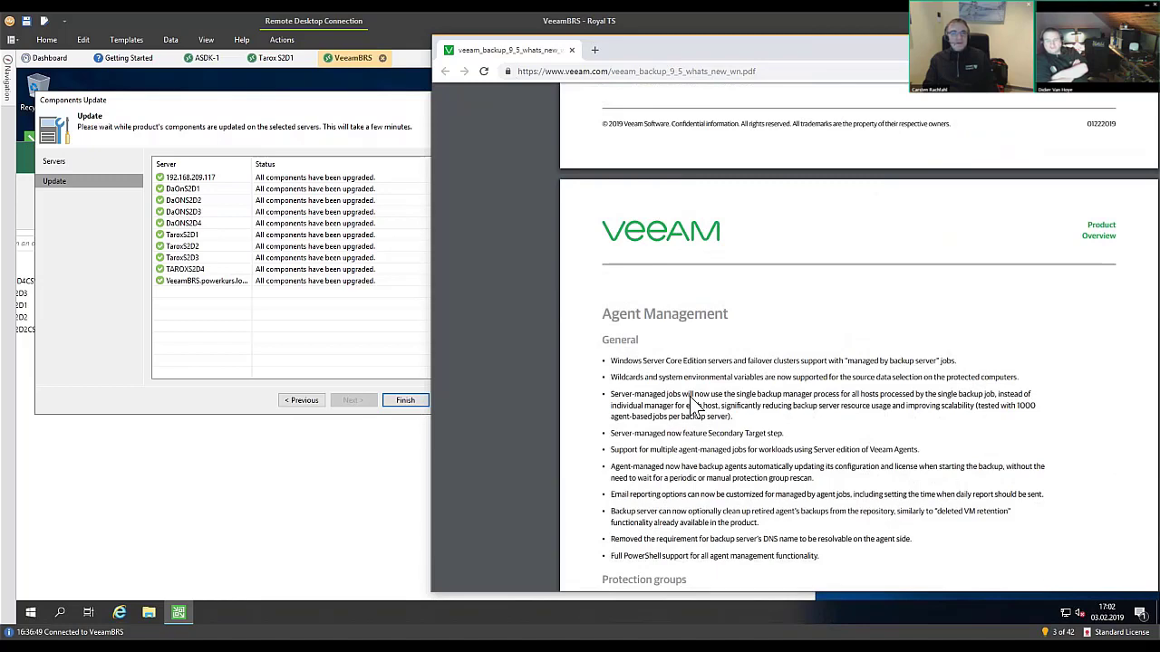
{"action": "scroll", "coordinate": [691, 404], "scroll_direction": "down", "scroll_amount": 1}
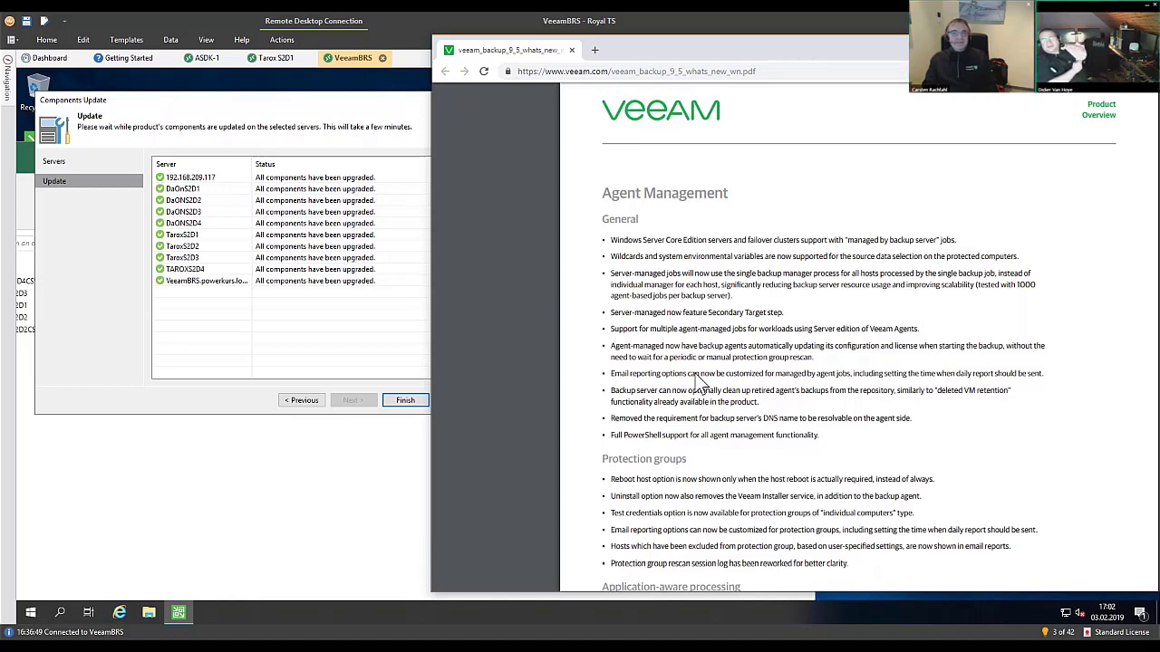
{"action": "scroll", "coordinate": [696, 375], "scroll_direction": "down", "scroll_amount": 3}
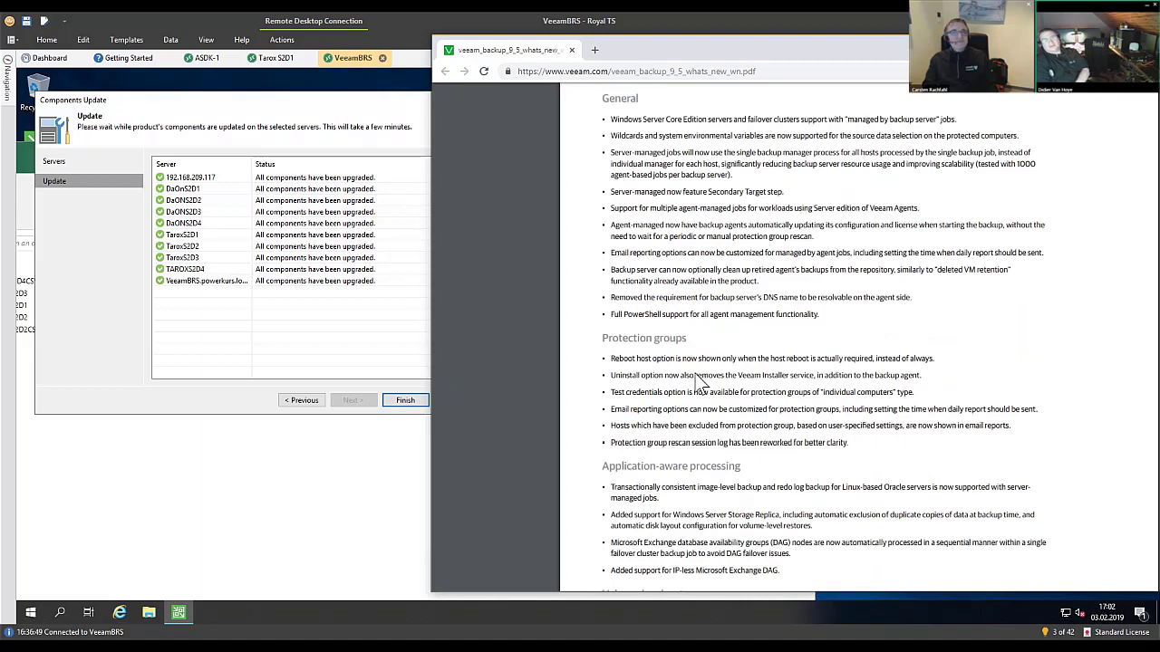
{"action": "scroll", "coordinate": [695, 373], "scroll_direction": "up", "scroll_amount": 3}
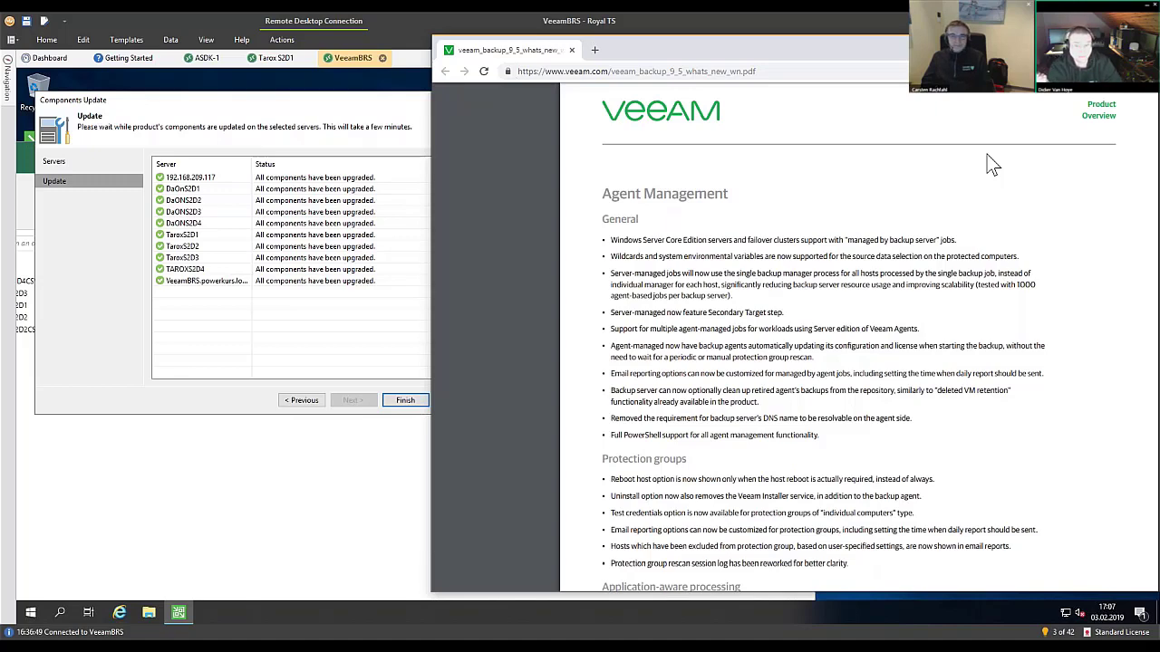
{"action": "scroll", "coordinate": [735, 181], "scroll_direction": "down", "scroll_amount": 3}
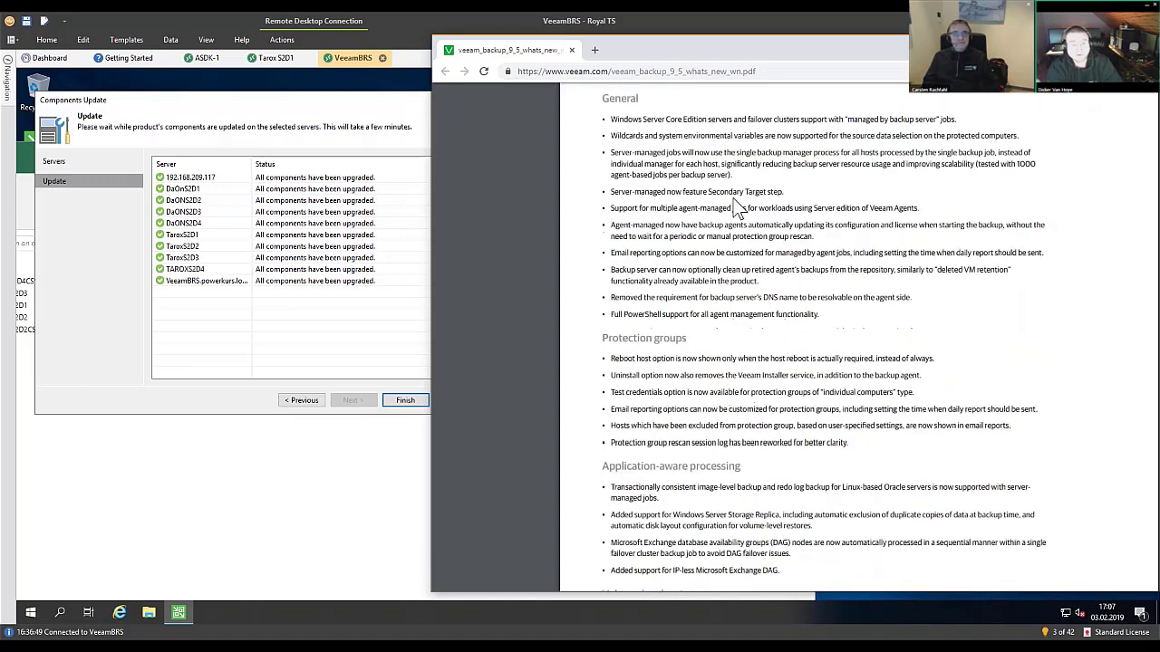
{"action": "scroll", "coordinate": [739, 207], "scroll_direction": "down", "scroll_amount": 1}
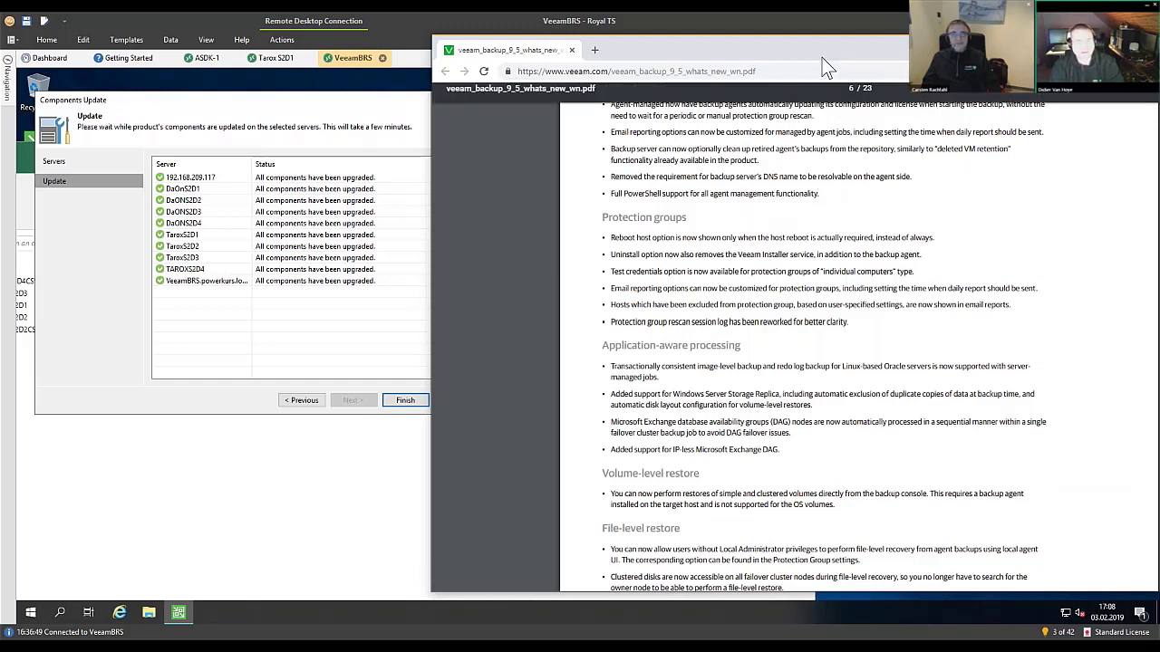
Step: Nudge the Chrome window slightly and review the agent notes on application-aware processing, volume-level restore and file-level restore
{"action": "mouse_move", "coordinate": [820, 56]}
{"action": "left_mouse_down"}
{"action": "mouse_move", "coordinate": [797, 44]}
{"action": "mouse_move", "coordinate": [689, 48]}
{"action": "mouse_move", "coordinate": [817, 49]}
{"action": "left_mouse_up"}
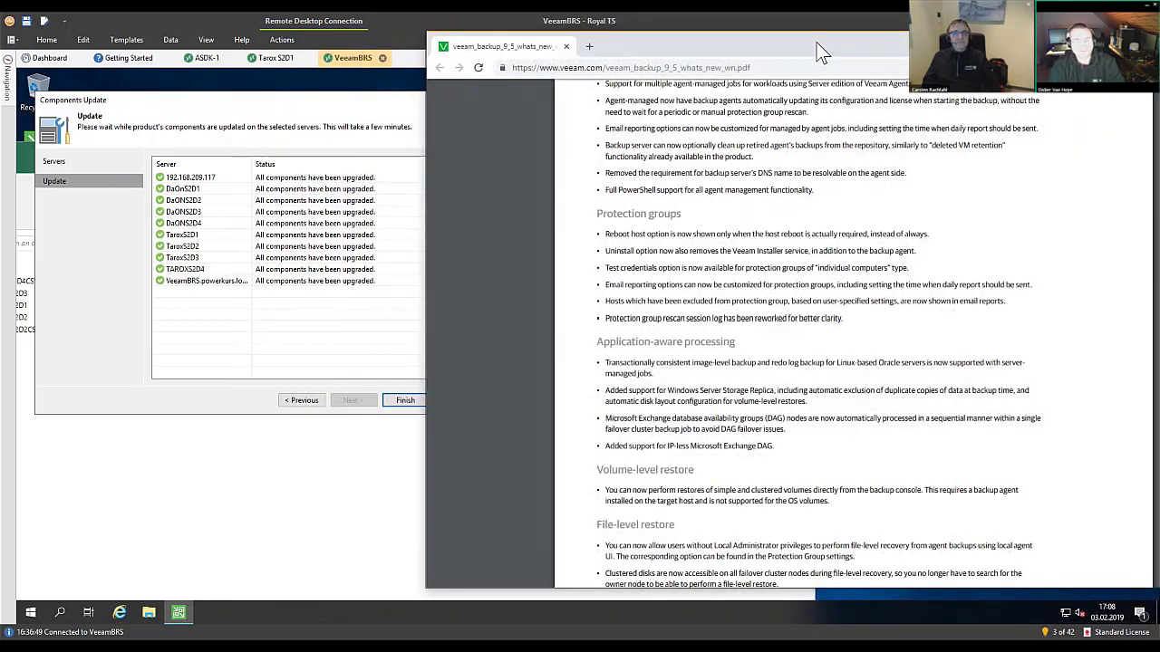
{"action": "scroll", "coordinate": [790, 313], "scroll_direction": "down", "scroll_amount": 3}
{"action": "scroll", "coordinate": [791, 317], "scroll_direction": "down", "scroll_amount": 6}
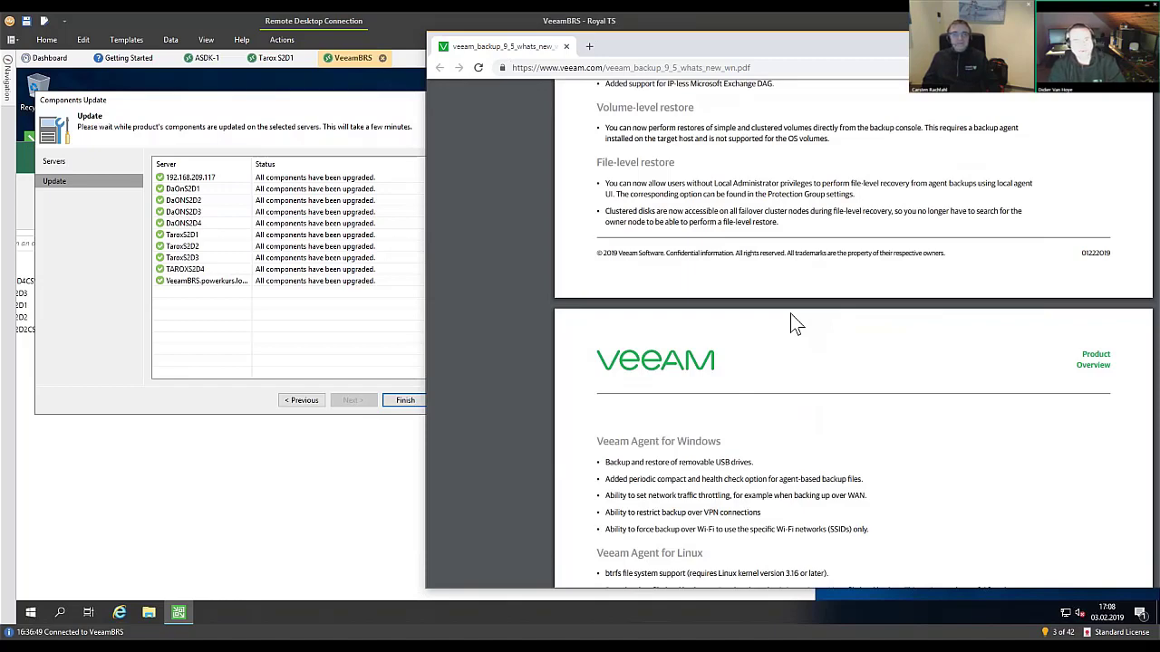
{"action": "scroll", "coordinate": [790, 314], "scroll_direction": "up", "scroll_amount": 3}
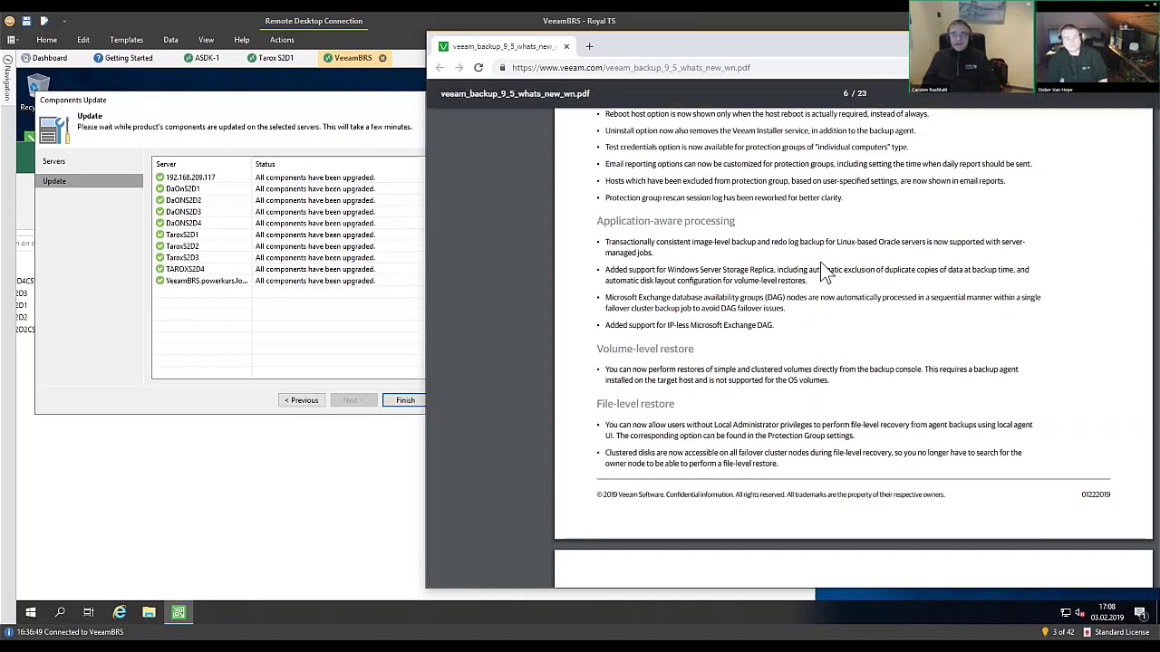
{"action": "scroll", "coordinate": [714, 258], "scroll_direction": "up", "scroll_amount": 1}
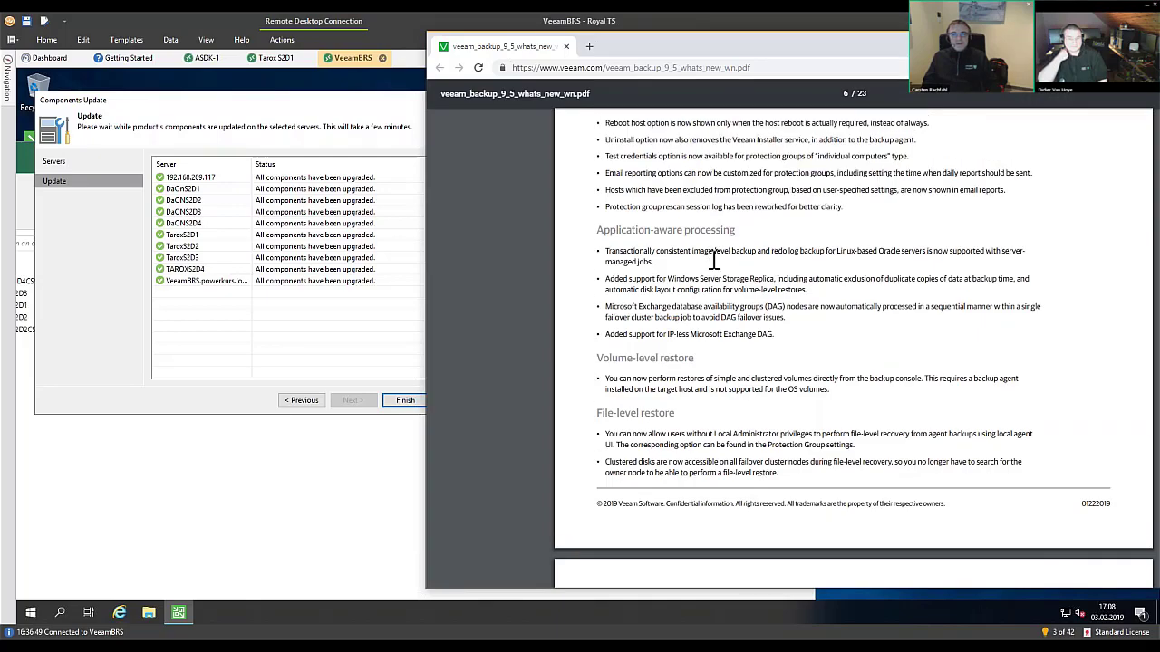
{"action": "scroll", "coordinate": [714, 258], "scroll_direction": "up", "scroll_amount": 6}
{"action": "scroll", "coordinate": [714, 258], "scroll_direction": "down", "scroll_amount": 5}
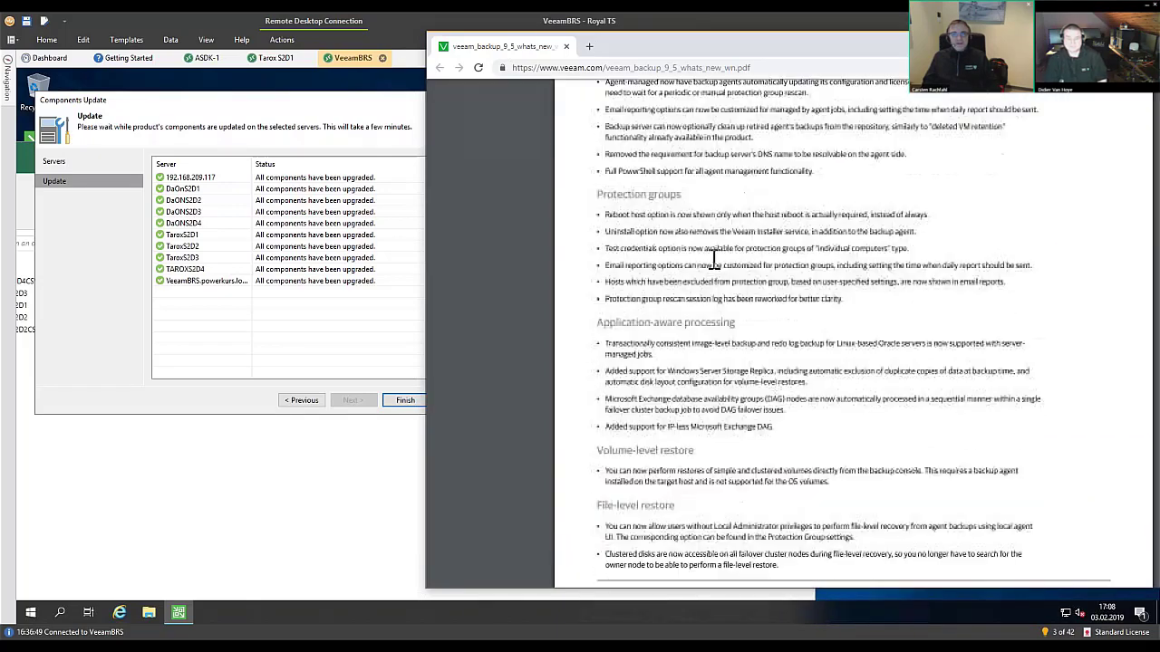
Step: Skim the Restore section, including file-level recovery and the Veeam Explorers for Active Directory, Exchange, SharePoint, SQL Server and Oracle
{"action": "scroll", "coordinate": [714, 258], "scroll_direction": "down", "scroll_amount": 12}
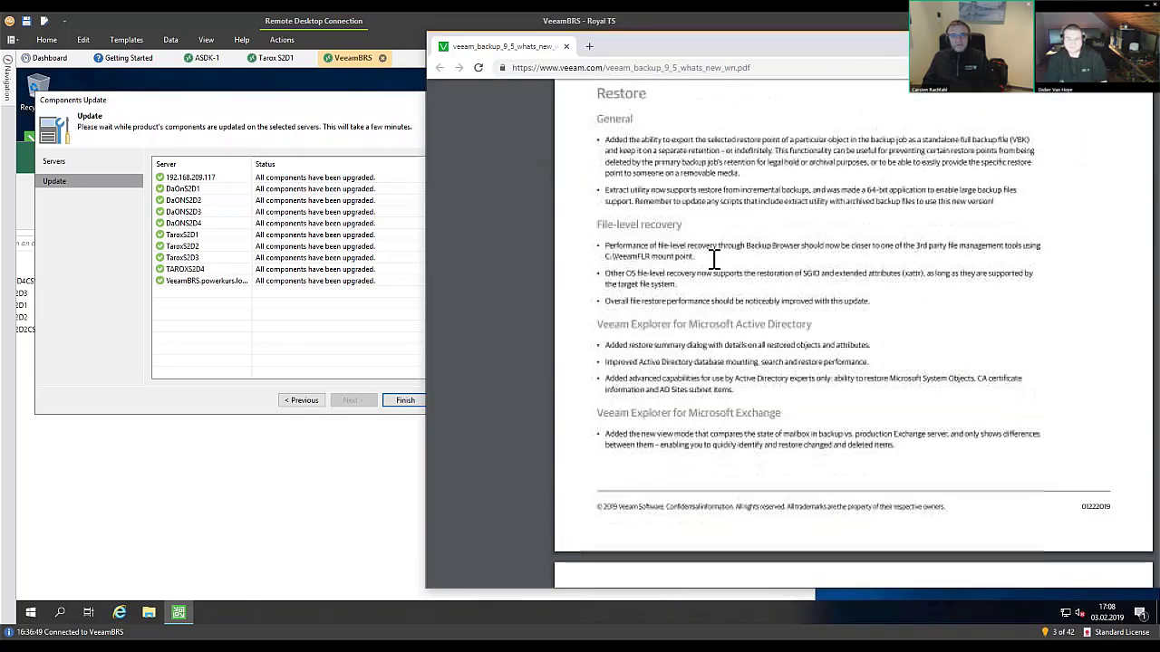
{"action": "scroll", "coordinate": [714, 258], "scroll_direction": "down", "scroll_amount": 10}
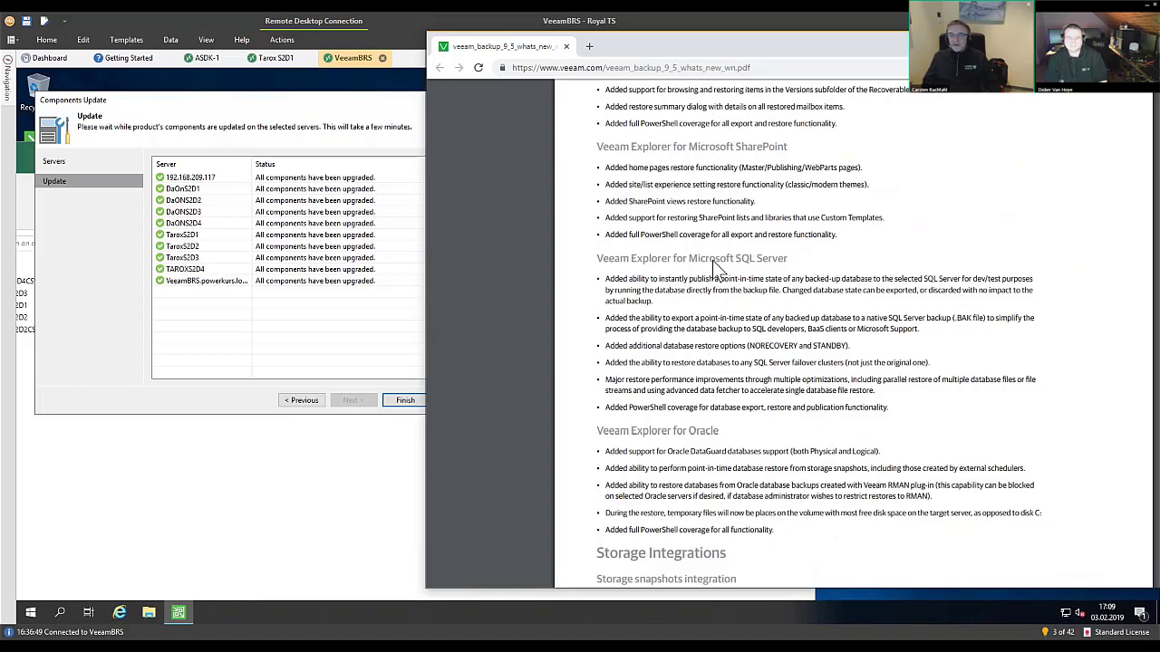
{"action": "scroll", "coordinate": [716, 268], "scroll_direction": "down", "scroll_amount": 5}
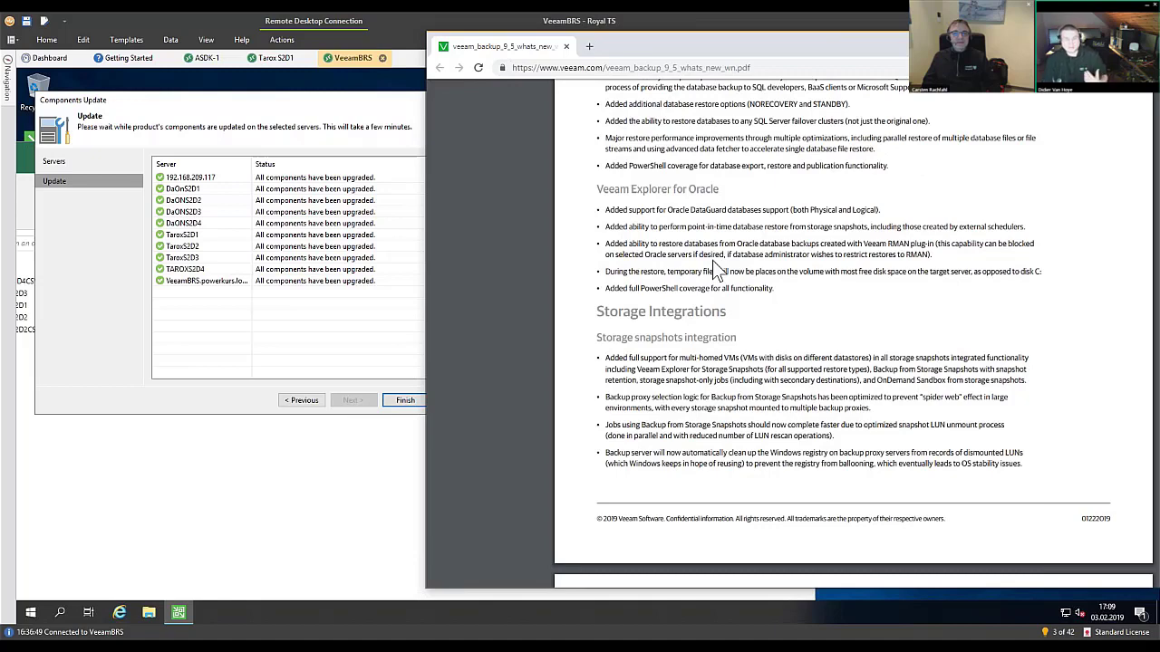
Step: Skim the storage snapshots, primary, secondary and object storage, tape, backup console and Enterprise Manager notes
{"action": "scroll", "coordinate": [712, 260], "scroll_direction": "down", "scroll_amount": 10}
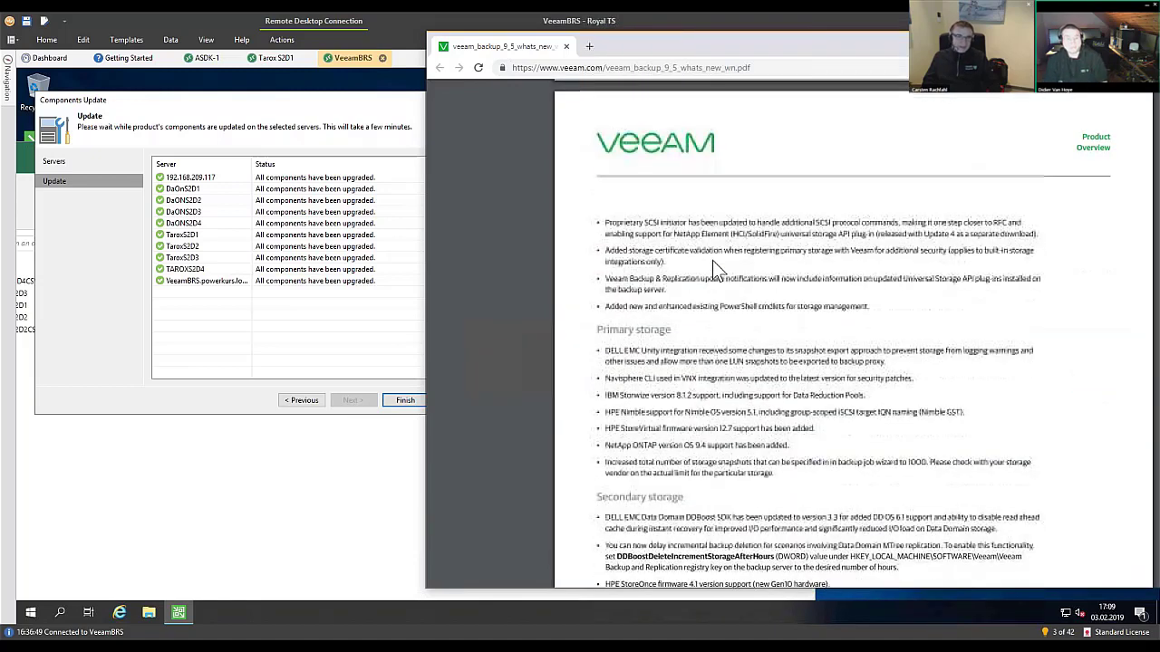
{"action": "scroll", "coordinate": [713, 261], "scroll_direction": "down", "scroll_amount": 8}
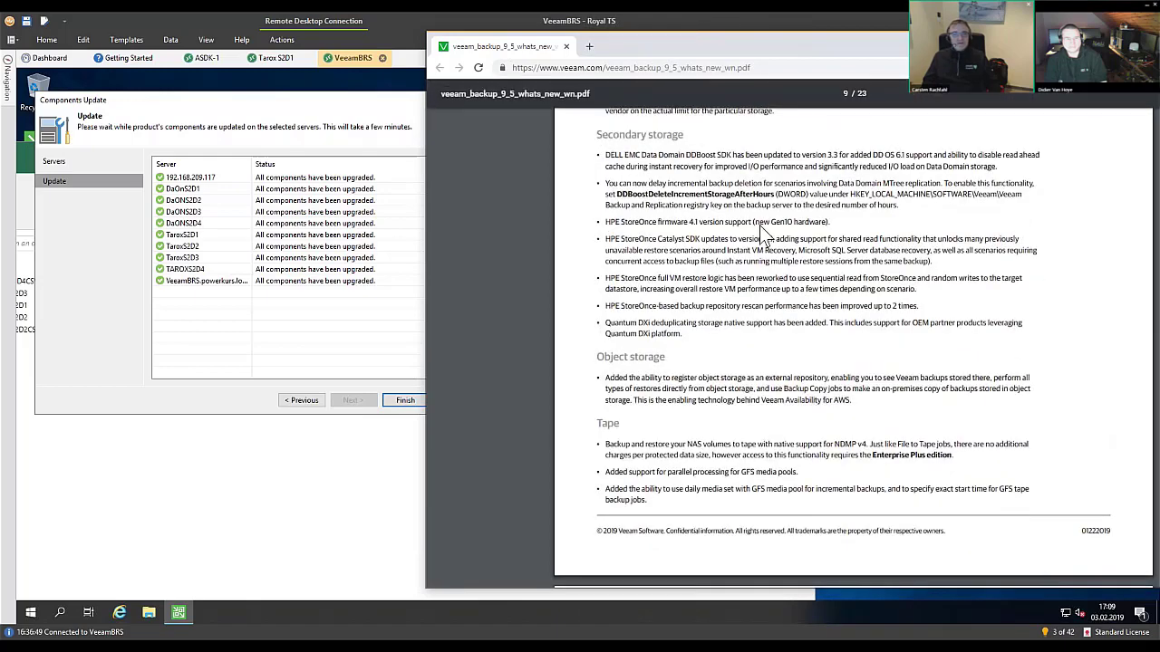
{"action": "scroll", "coordinate": [762, 229], "scroll_direction": "down", "scroll_amount": 1}
{"action": "scroll", "coordinate": [762, 230], "scroll_direction": "down", "scroll_amount": 14}
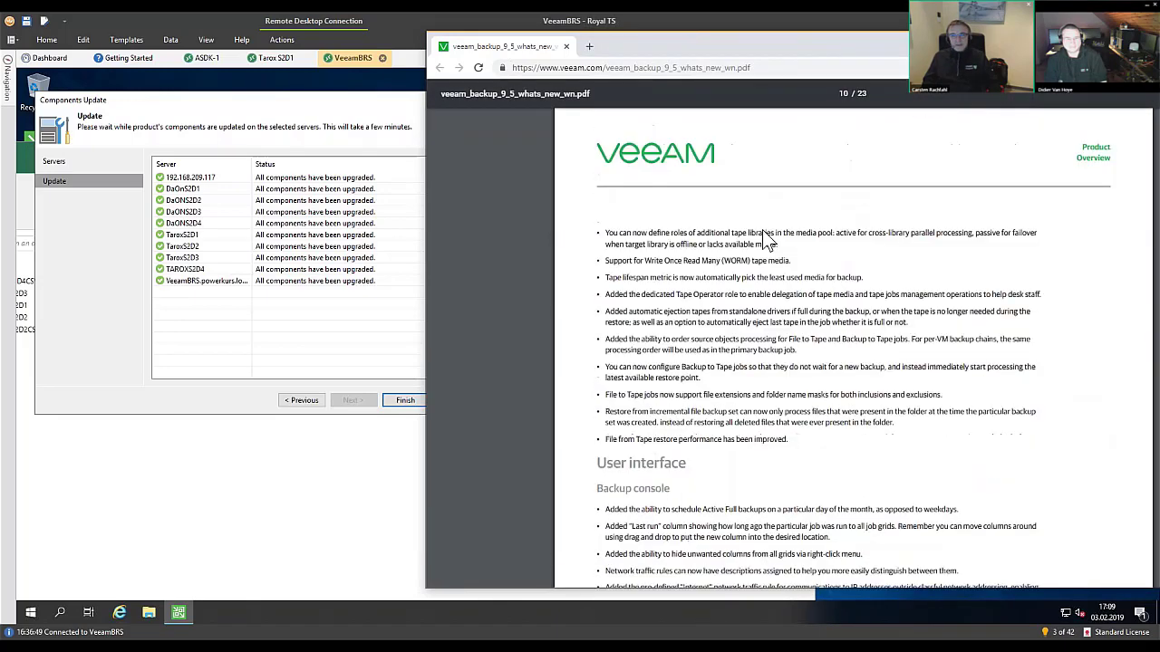
{"action": "scroll", "coordinate": [762, 230], "scroll_direction": "down", "scroll_amount": 5}
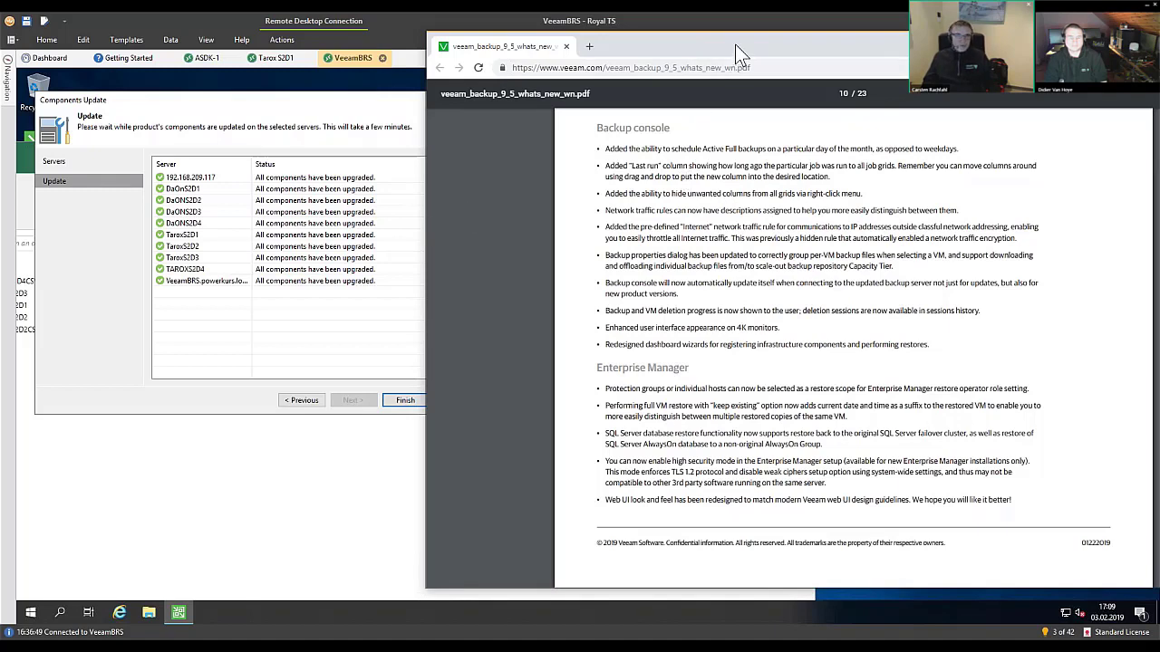
Step: Minimize the What's New document, finish the Components Update wizard and move the Veeam console window fully into view
{"action": "left_click_drag", "start_coordinate": [735, 44], "coordinate": [573, 62]}
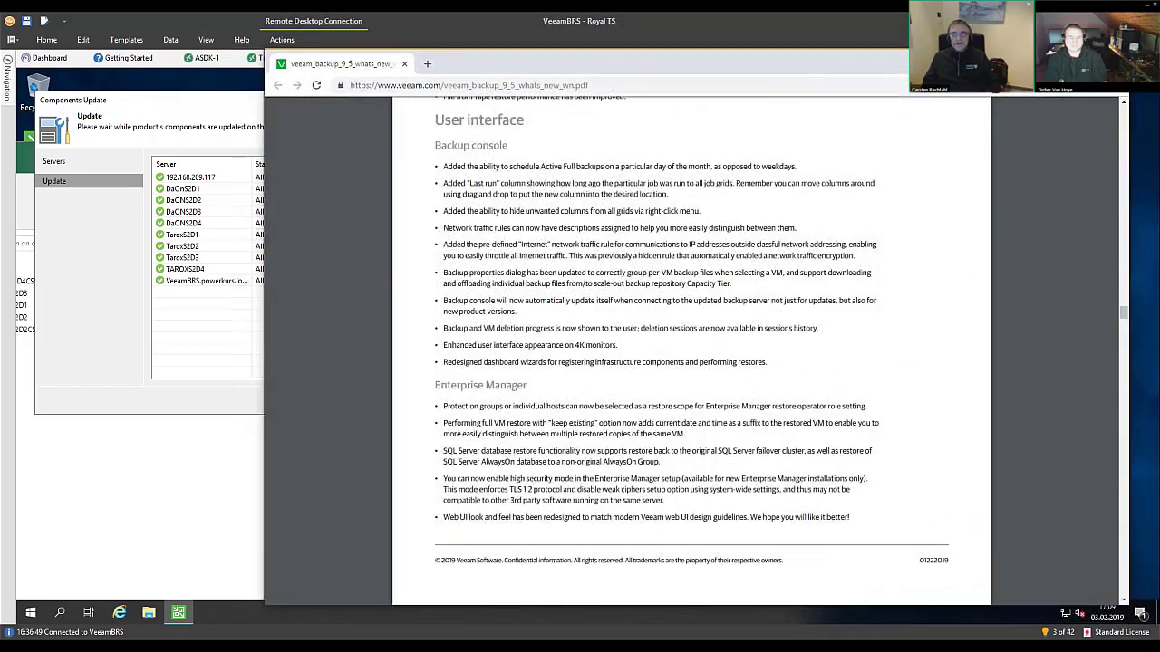
{"action": "key", "text": "super+Down"}
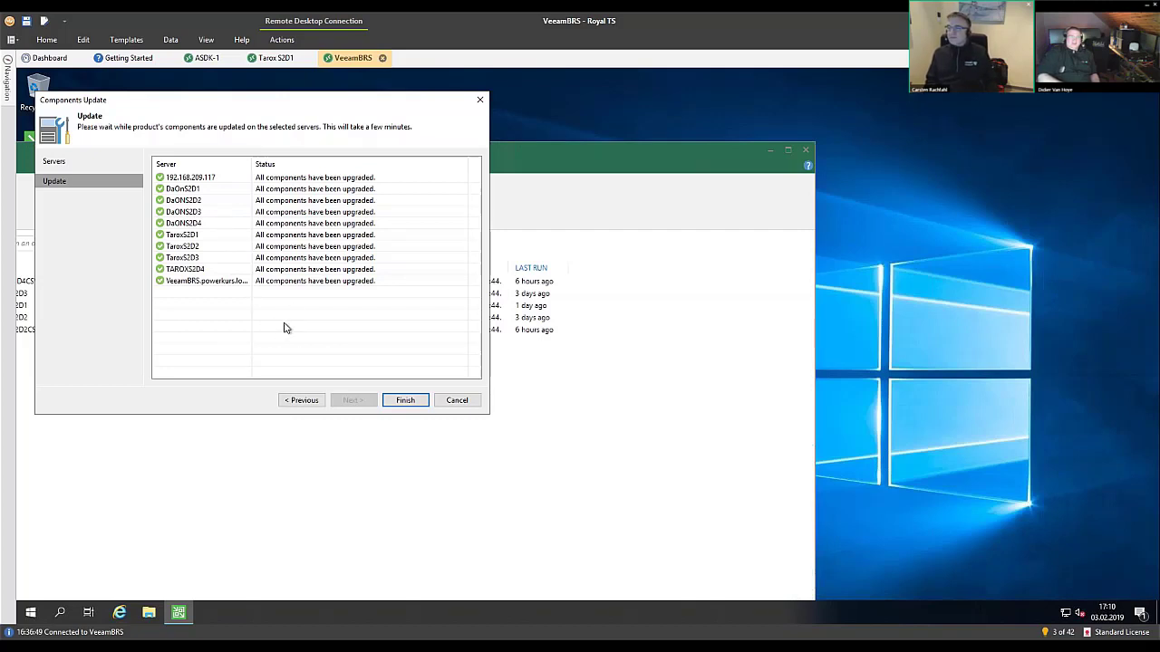
{"action": "left_click", "coordinate": [404, 399]}
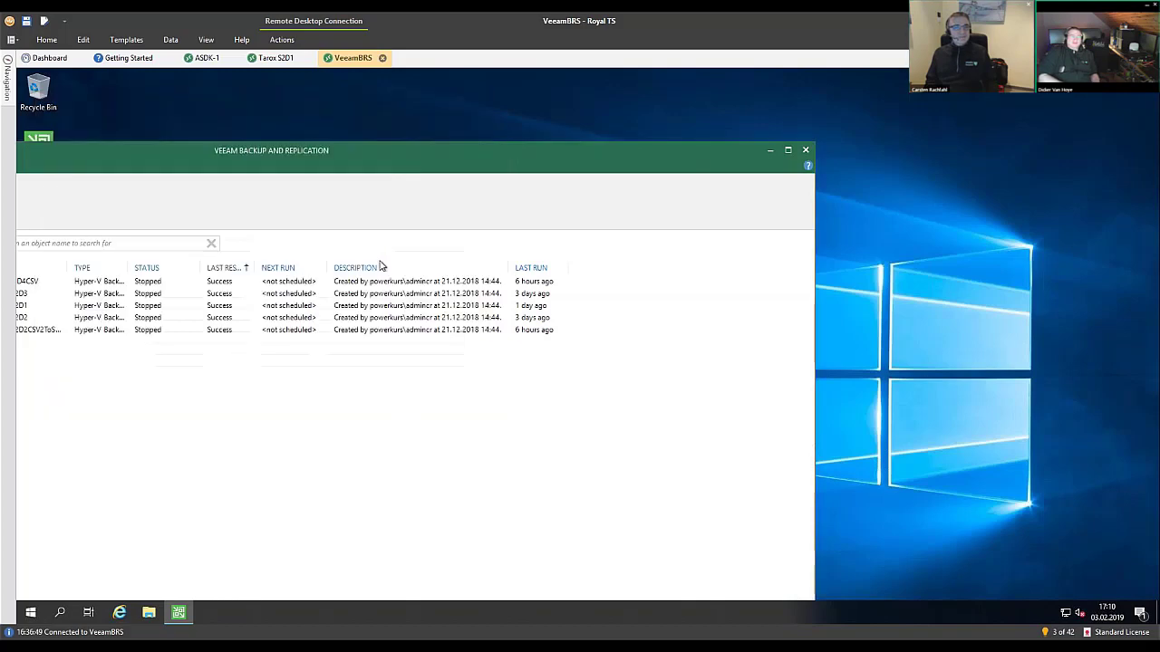
{"action": "left_click_drag", "start_coordinate": [397, 154], "coordinate": [736, 92]}
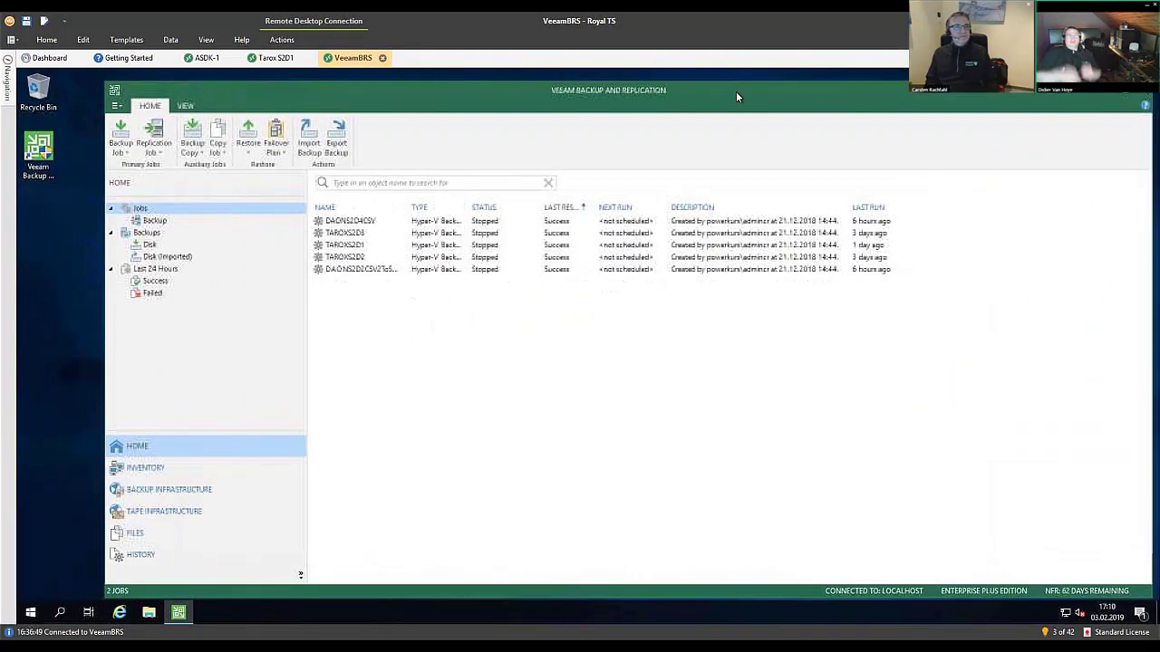
Step: Check the installed product version in the About information of the Veeam console and close it
{"action": "left_click", "coordinate": [115, 107]}
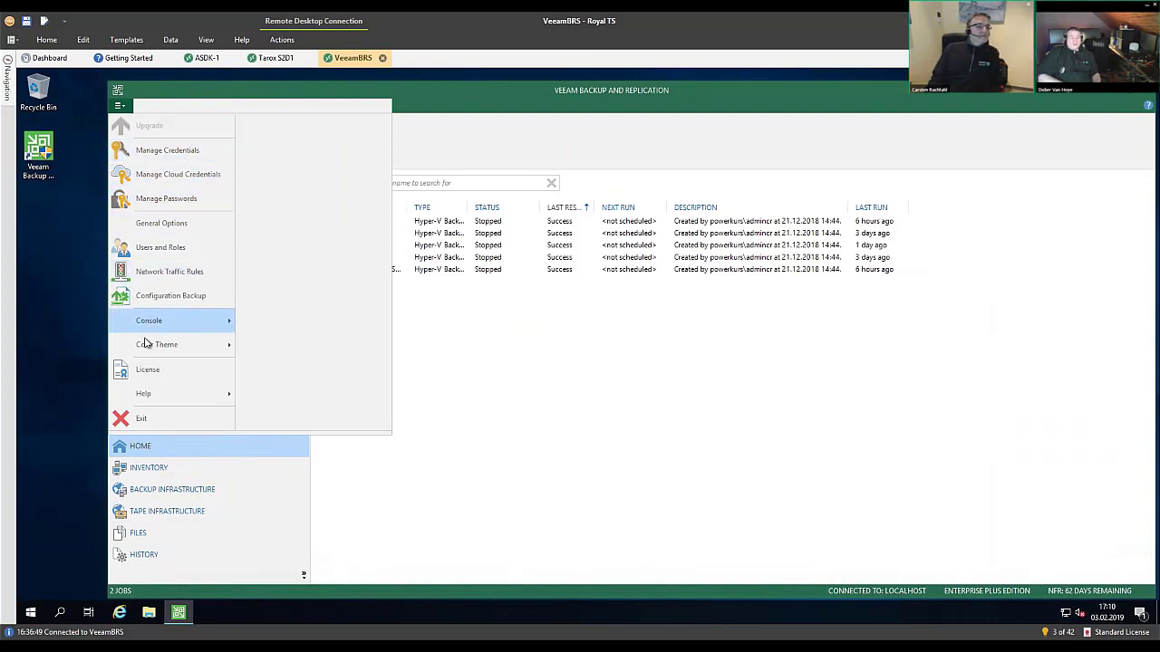
{"action": "mouse_move", "coordinate": [173, 400]}
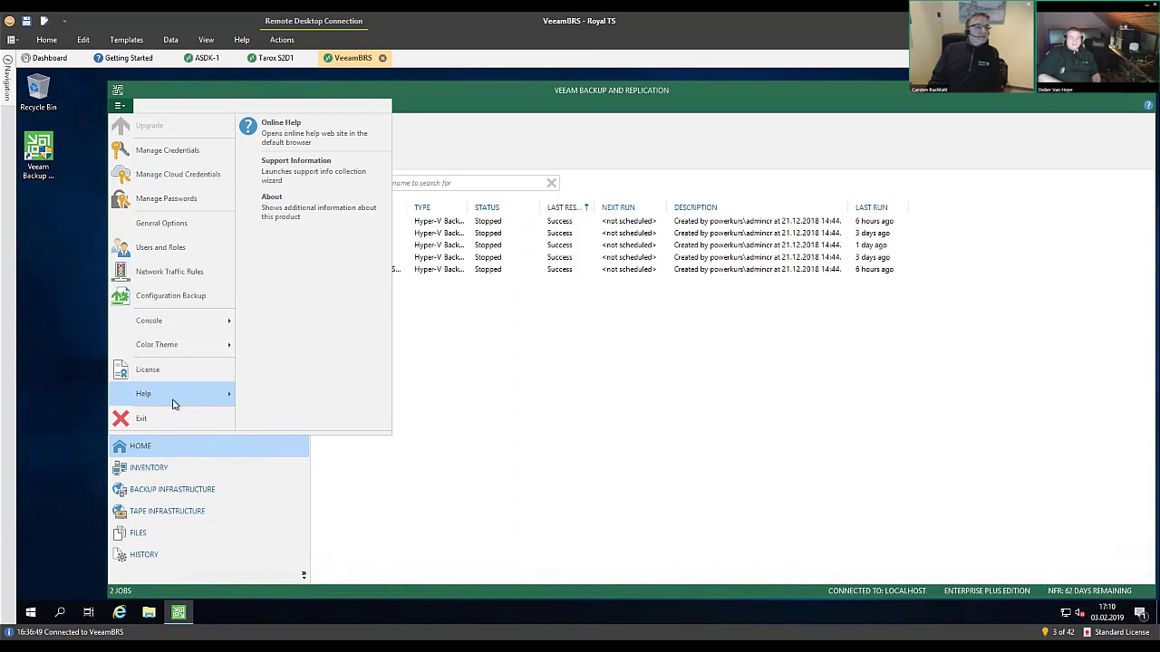
{"action": "left_click", "coordinate": [280, 210]}
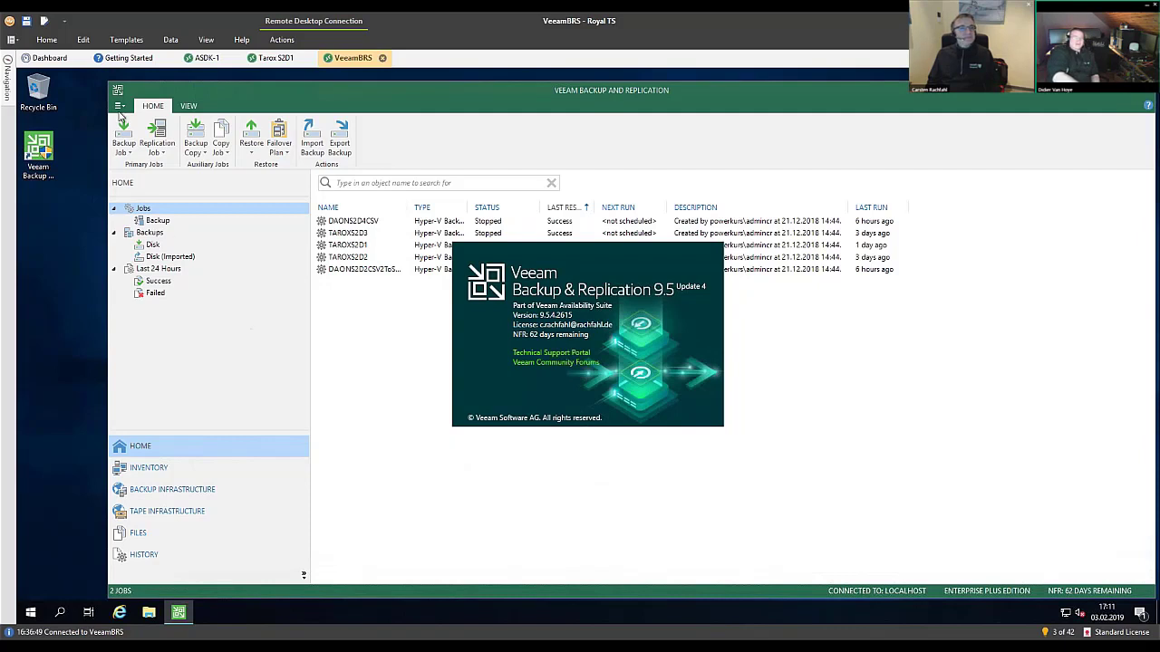
{"action": "left_click", "coordinate": [599, 303]}
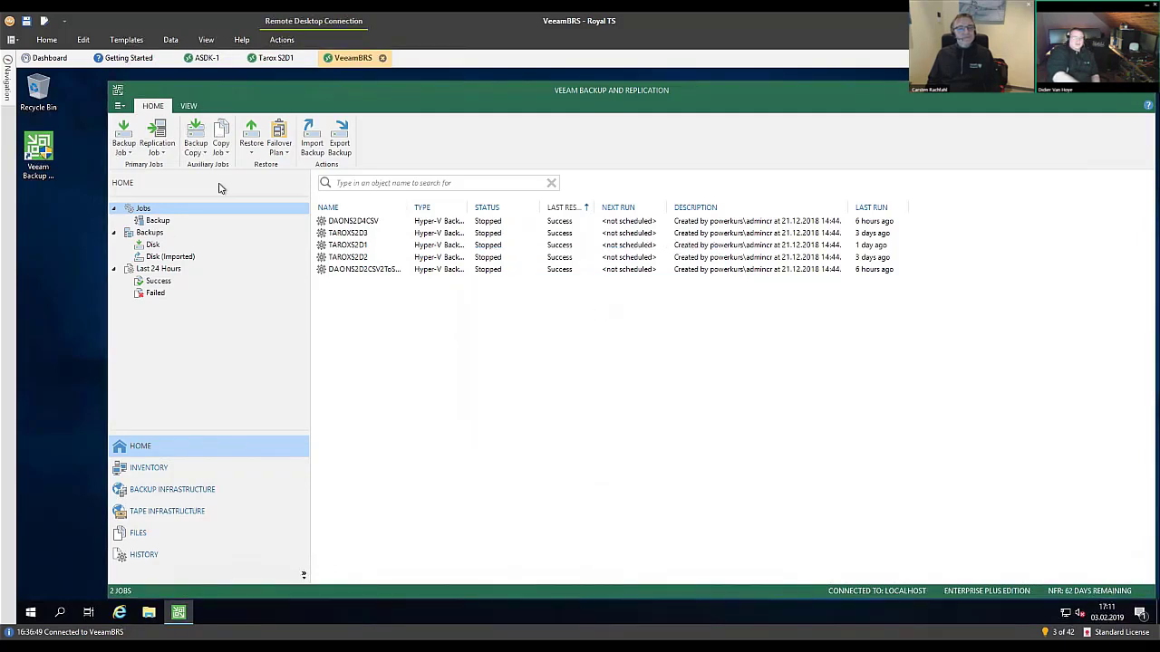
Step: Review the license status, edition, and socket and instance usage in the License Information dialog, and close it
{"action": "left_click", "coordinate": [119, 106]}
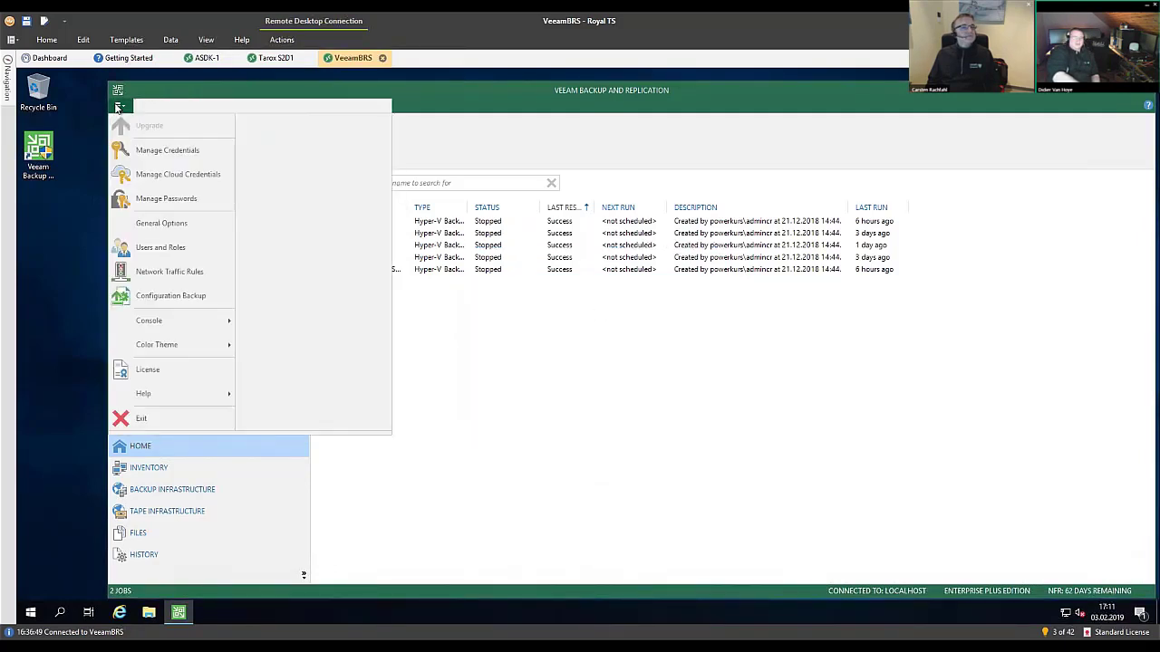
{"action": "left_click", "coordinate": [150, 369]}
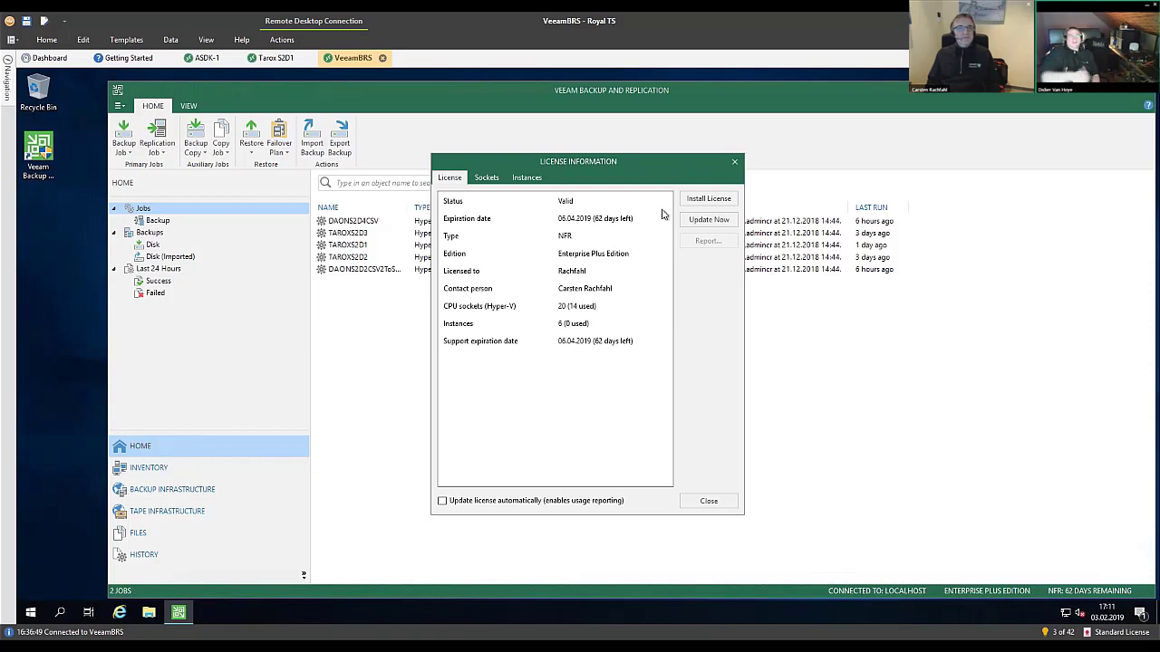
{"action": "left_click", "coordinate": [734, 168]}
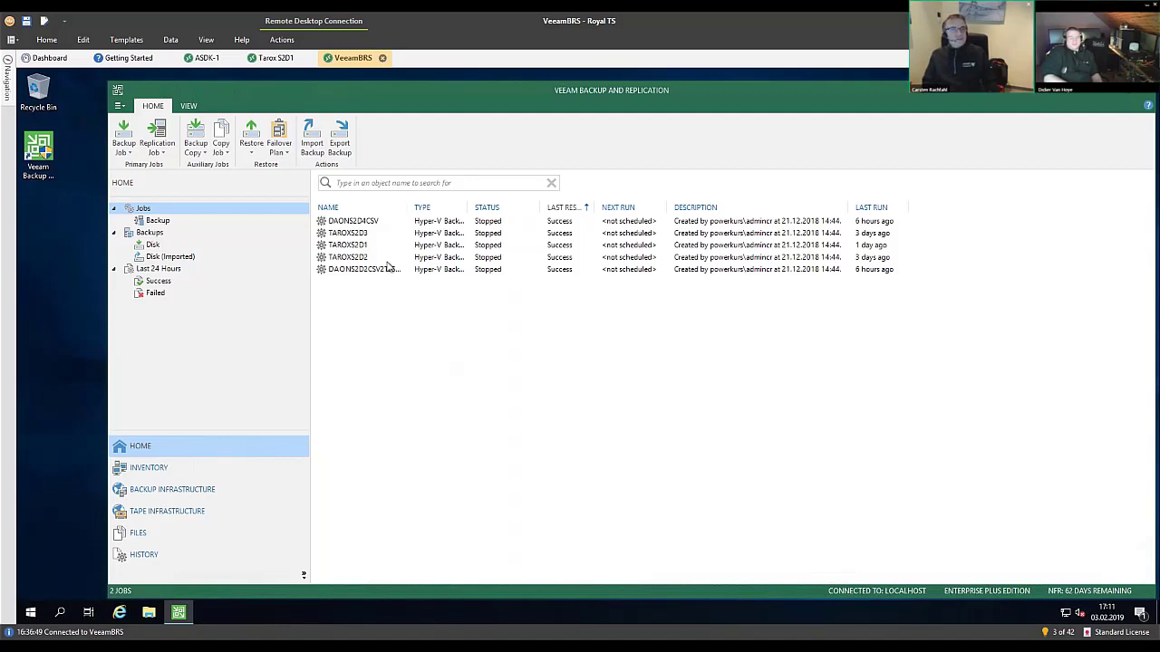
Step: List only the backup jobs to examine their target repositories
{"action": "left_click", "coordinate": [150, 221]}
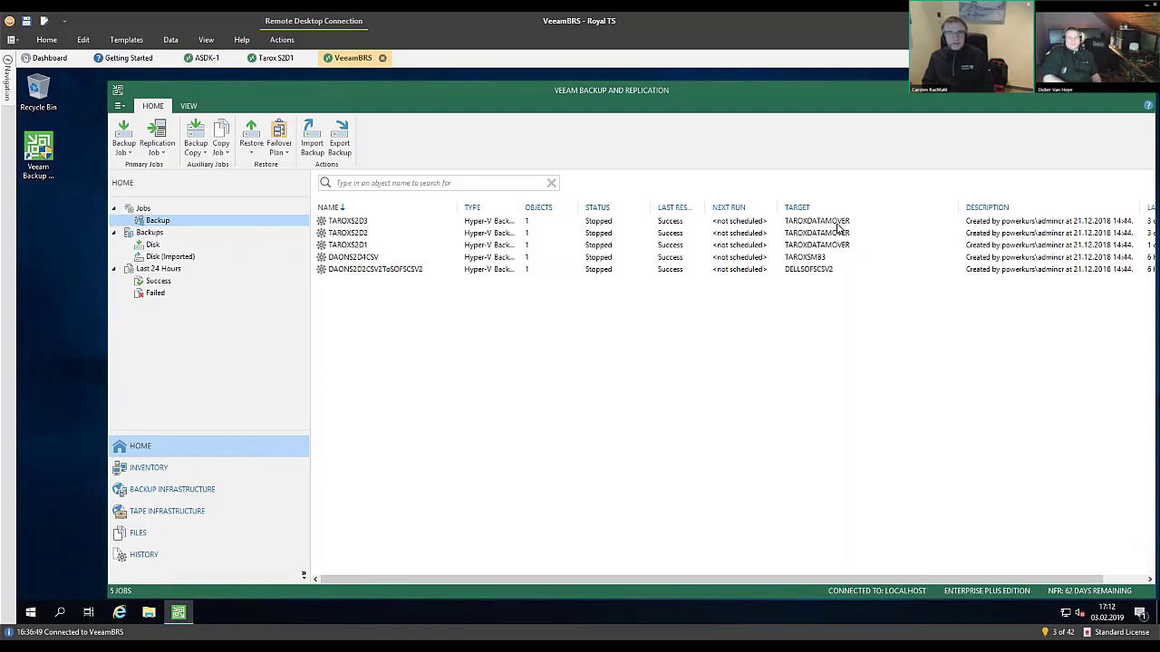
Step: Review the last session of the TAROXS2D1 backup job and start the job
{"action": "left_click", "coordinate": [341, 247]}
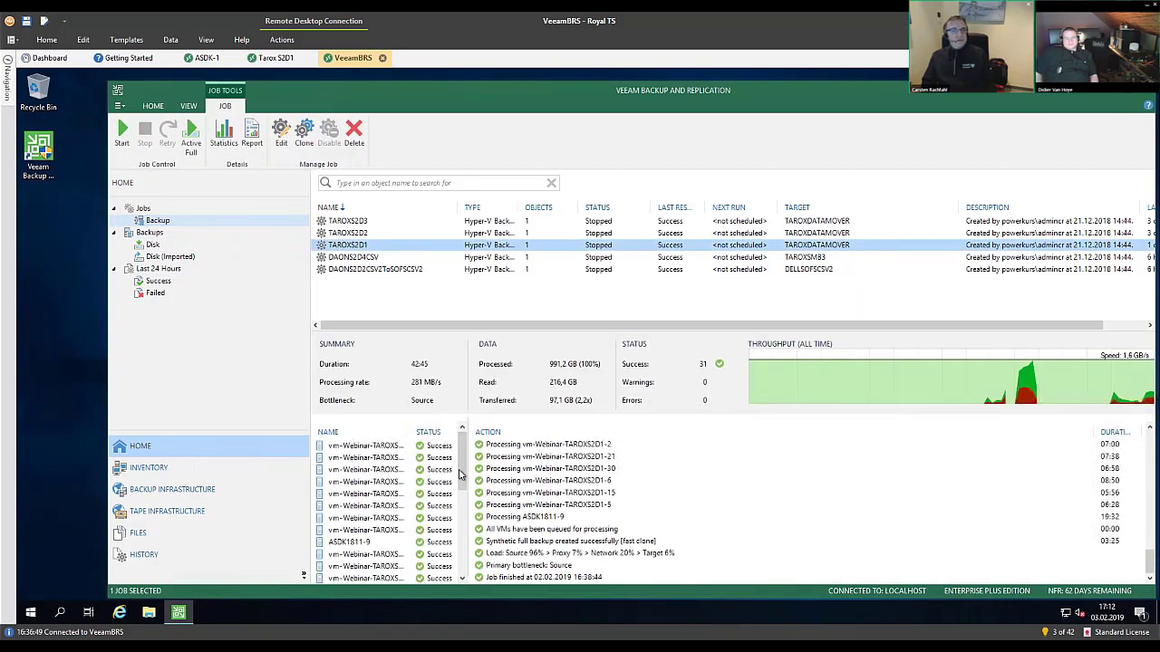
{"action": "left_click_drag", "start_coordinate": [463, 473], "coordinate": [462, 444]}
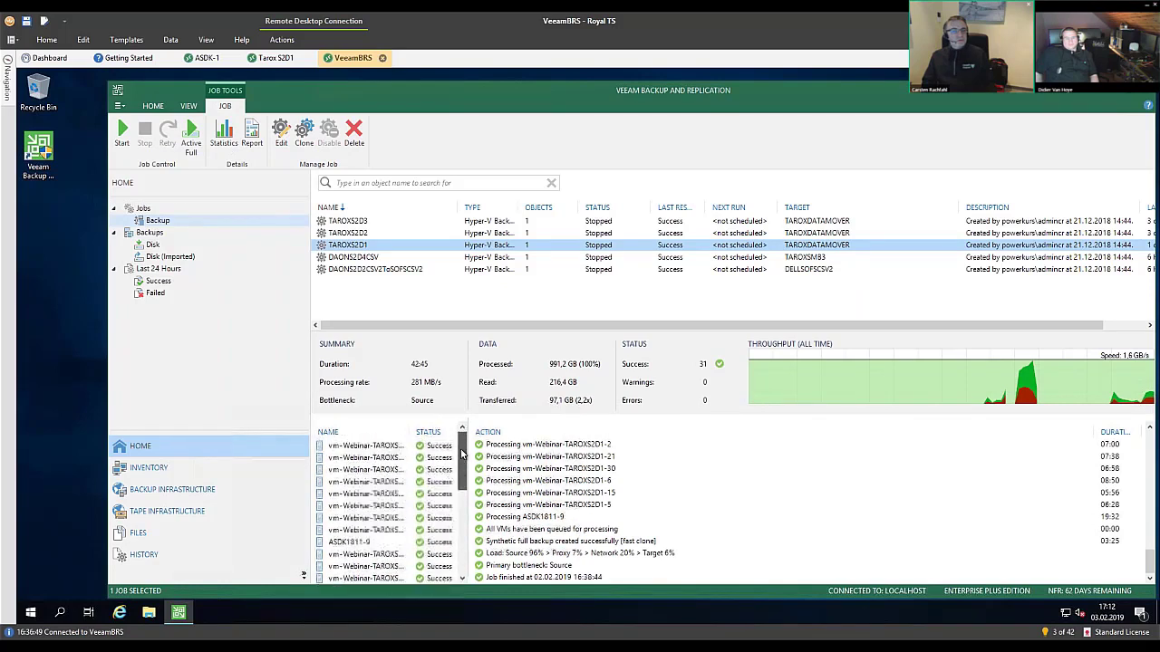
{"action": "right_click", "coordinate": [348, 250]}
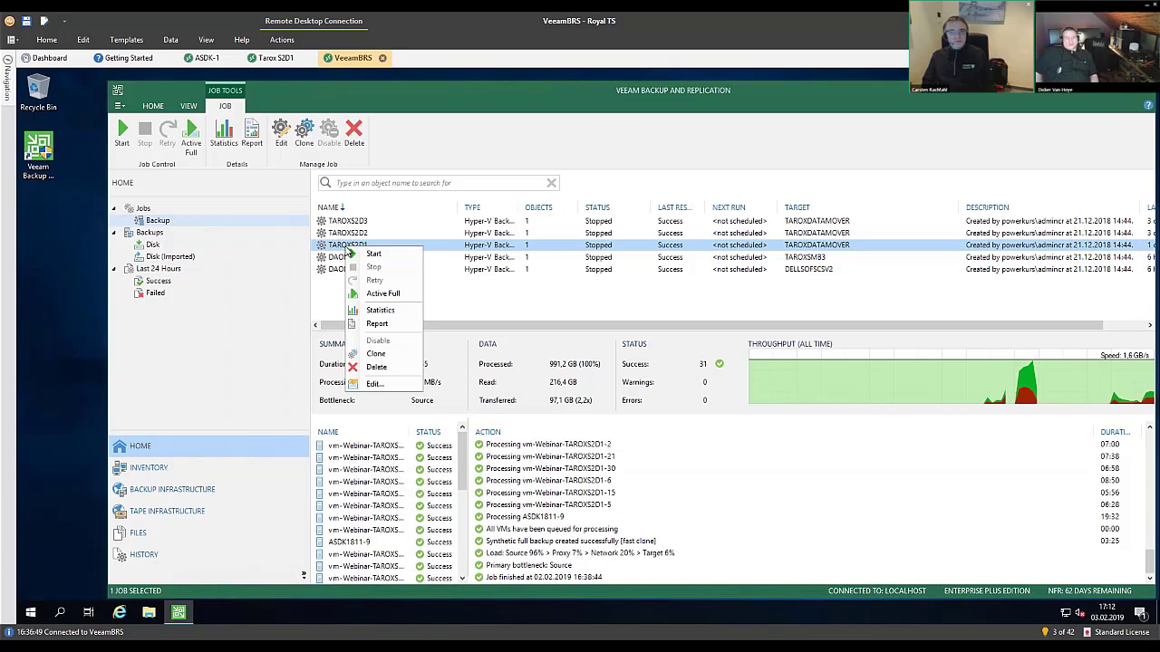
{"action": "key", "text": "Escape"}
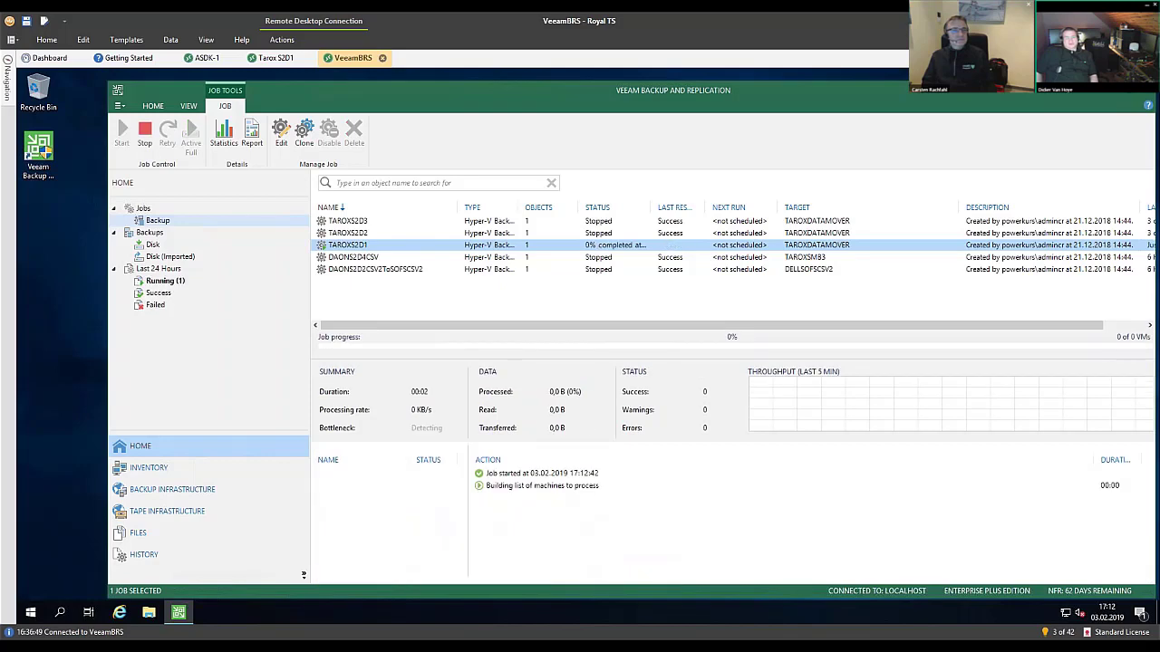
Step: Check the progress of the running TAROXS2D1 session in its statistics window and close it
{"action": "left_click", "coordinate": [156, 282]}
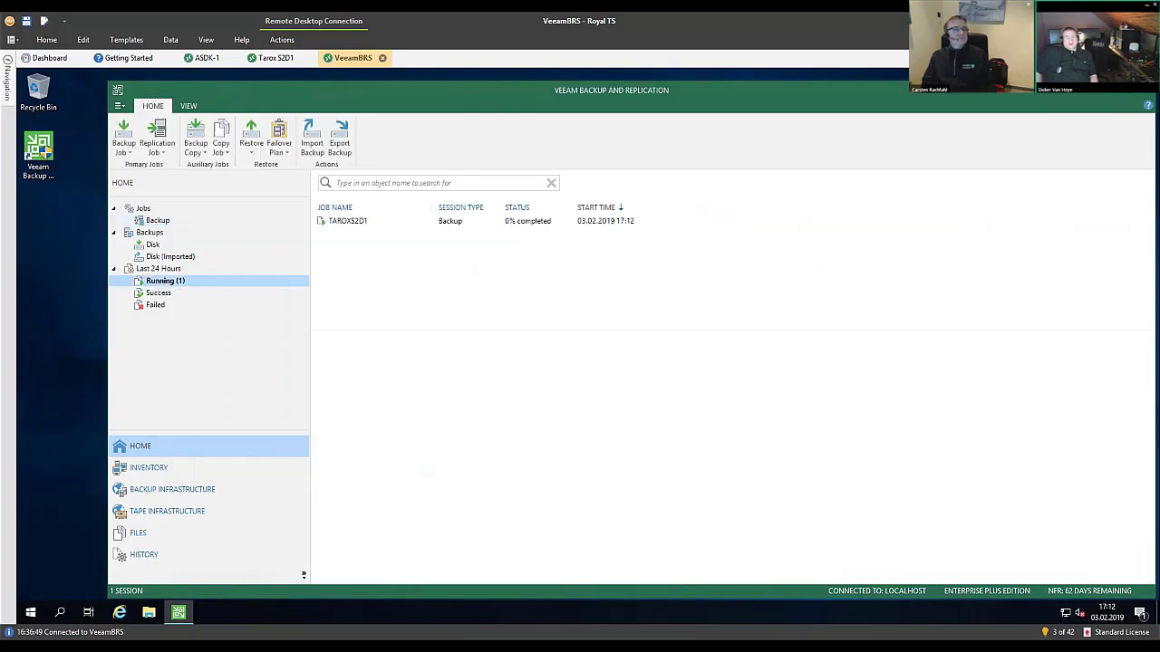
{"action": "double_click", "coordinate": [348, 221]}
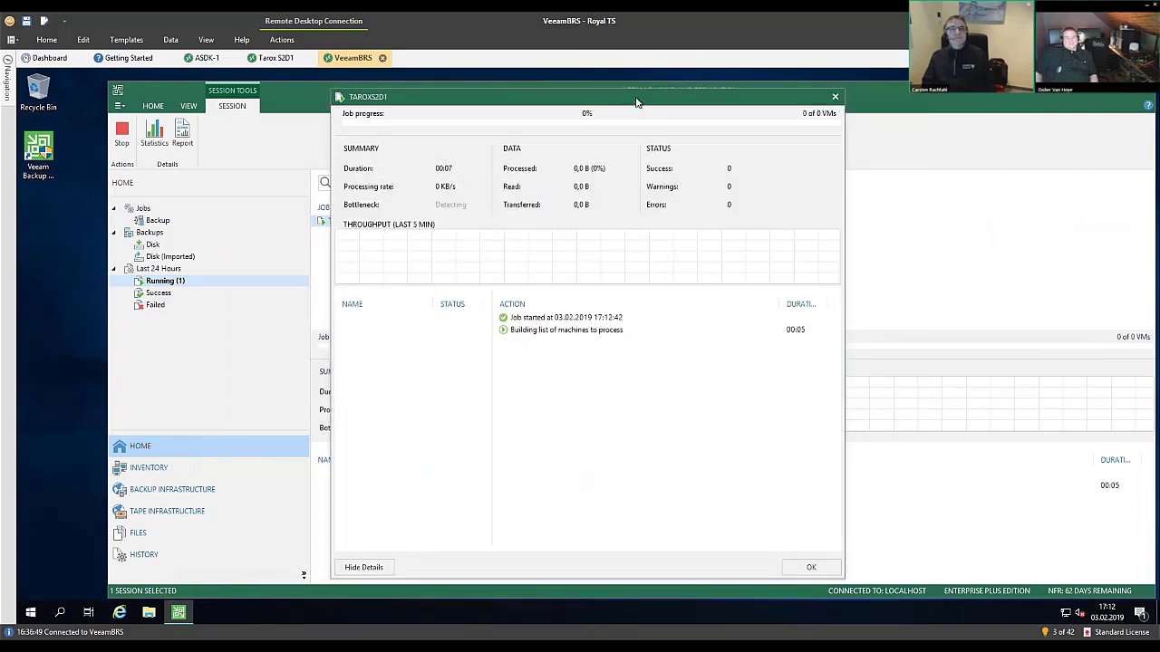
{"action": "left_click_drag", "start_coordinate": [659, 101], "coordinate": [922, 110]}
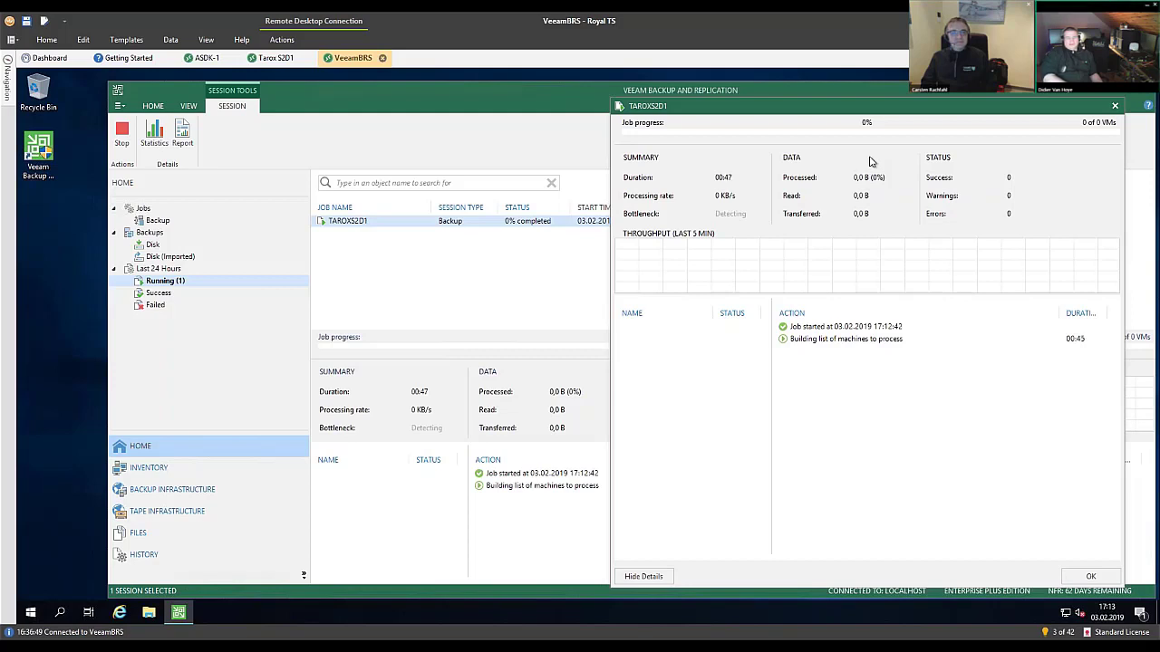
{"action": "left_click", "coordinate": [1114, 106]}
Step: Check which virtual machines source the TAROXS2D1 backup job contains in its settings, and exit without applying changes
{"action": "left_click", "coordinate": [169, 222]}
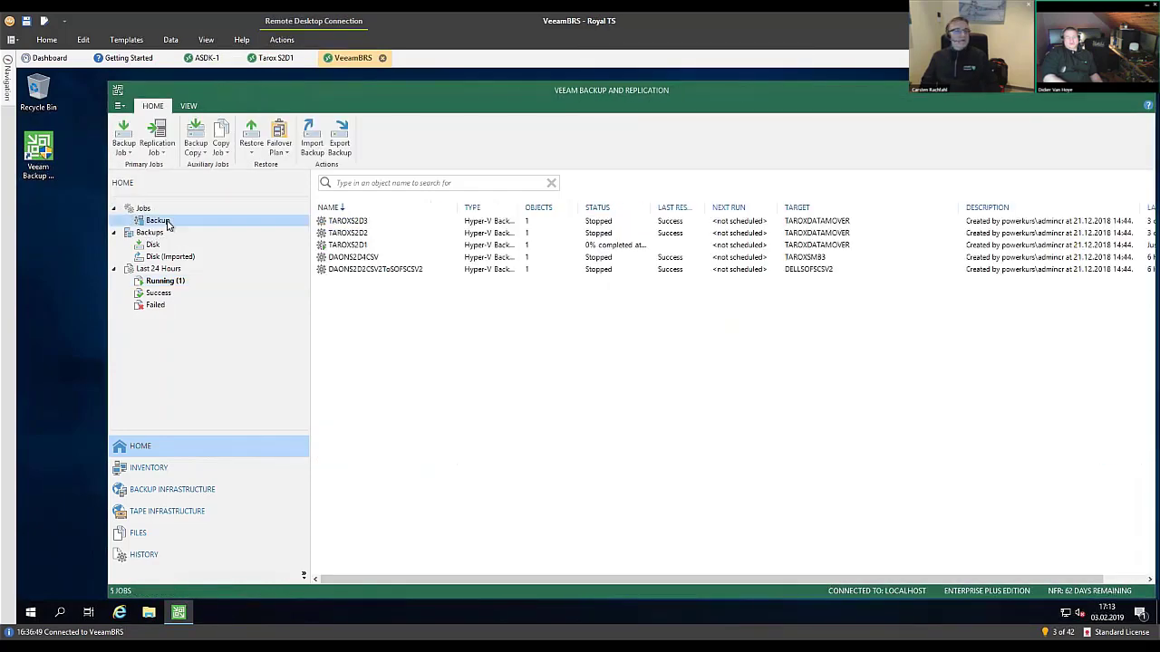
{"action": "left_click", "coordinate": [341, 246]}
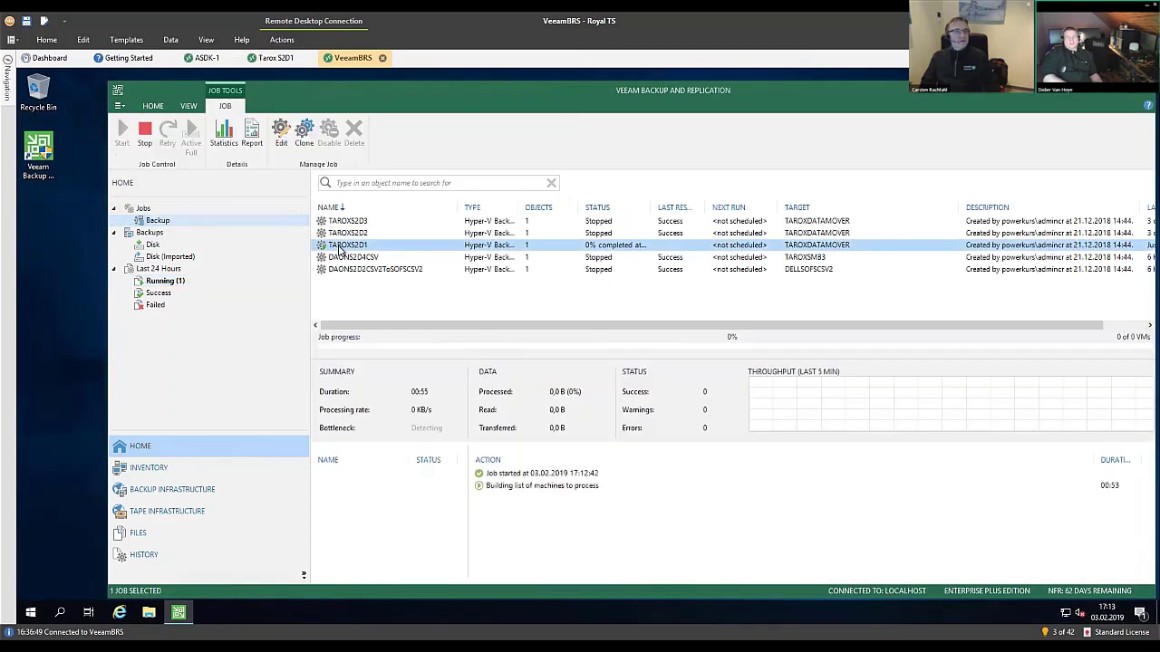
{"action": "right_click", "coordinate": [341, 247]}
{"action": "left_click", "coordinate": [368, 385]}
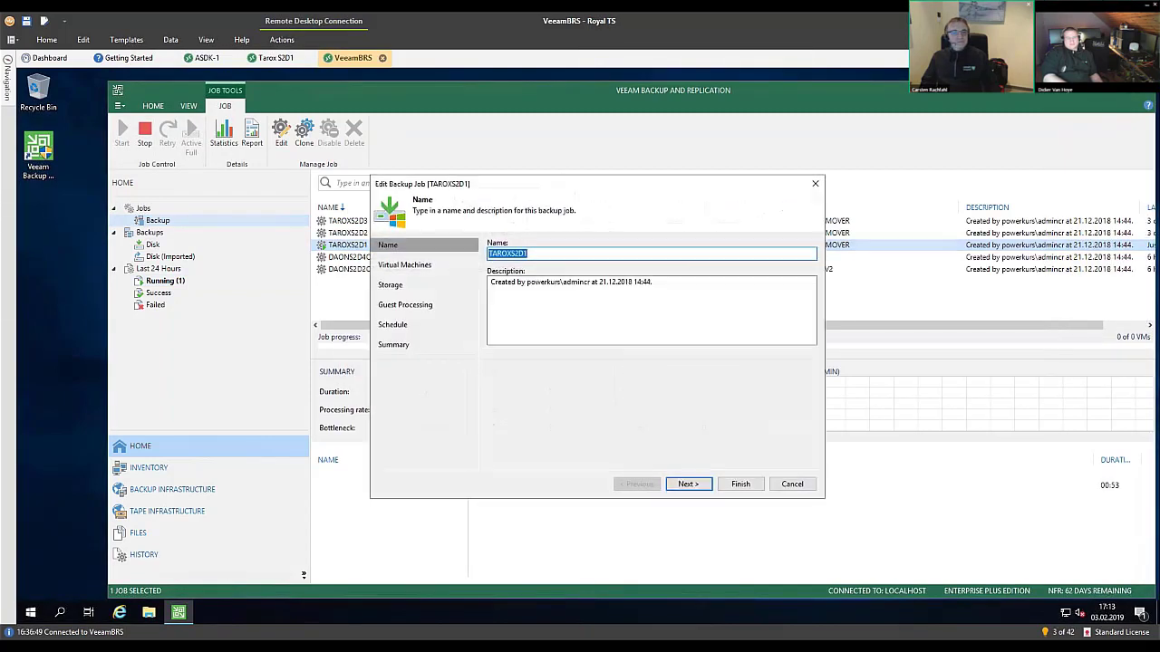
{"action": "left_click", "coordinate": [408, 269]}
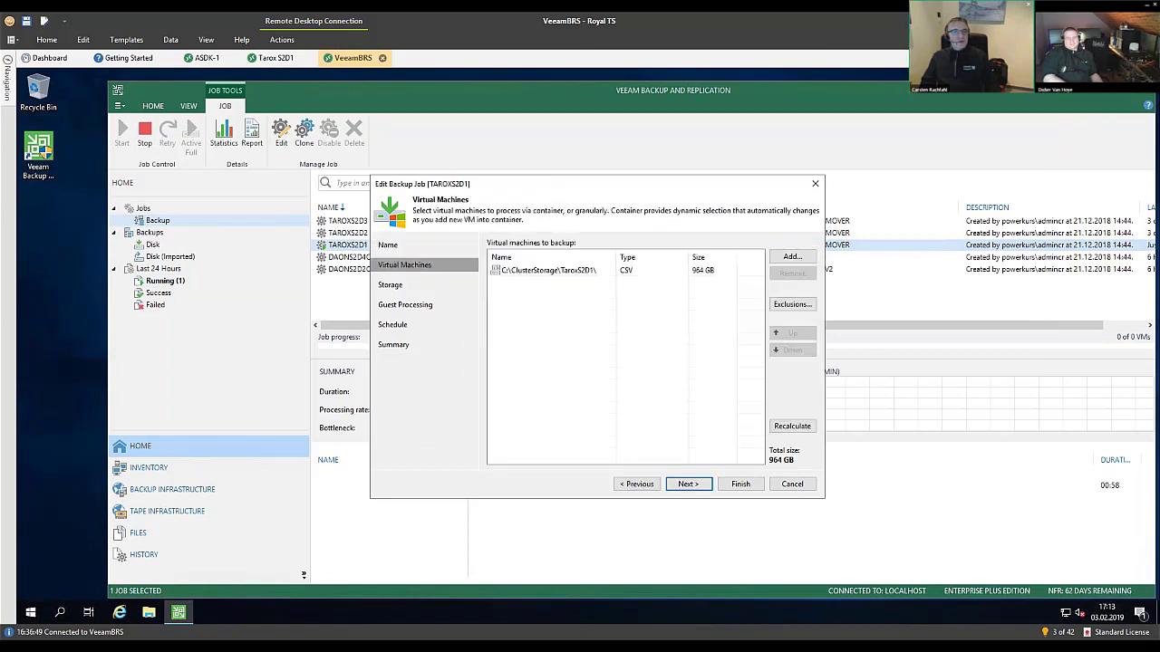
{"action": "left_click", "coordinate": [573, 270]}
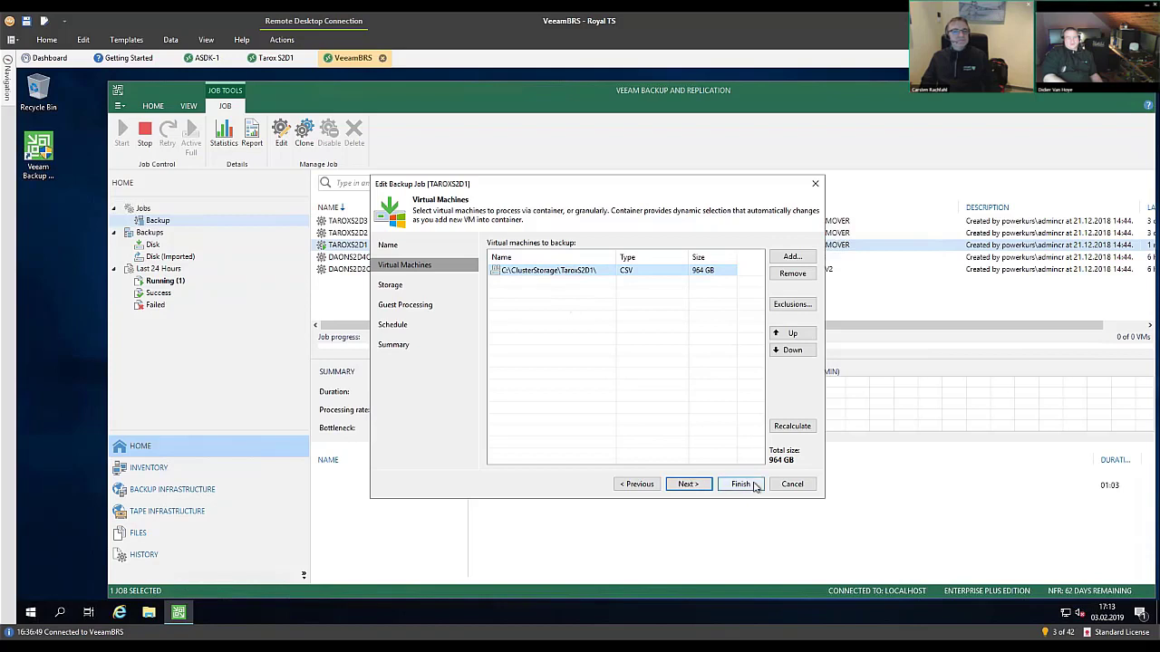
{"action": "left_click", "coordinate": [785, 486]}
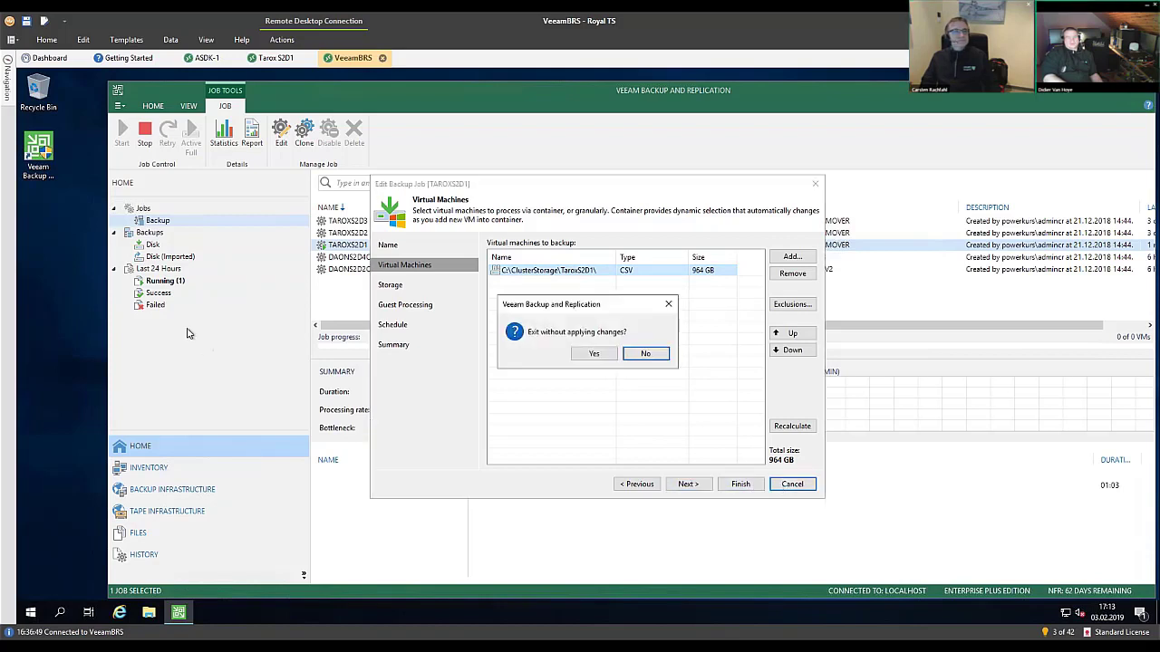
{"action": "key", "text": "Return"}
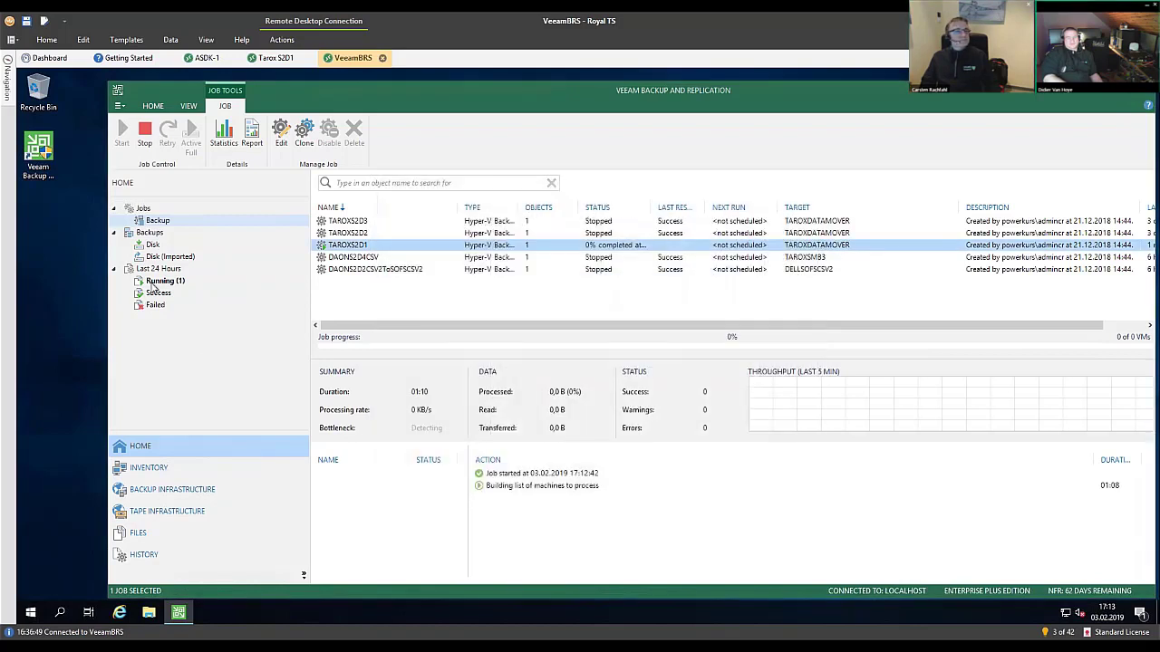
Step: Reopen the running TAROXS2D1 session's details and widen the name column to show the full VM names
{"action": "left_click", "coordinate": [159, 292]}
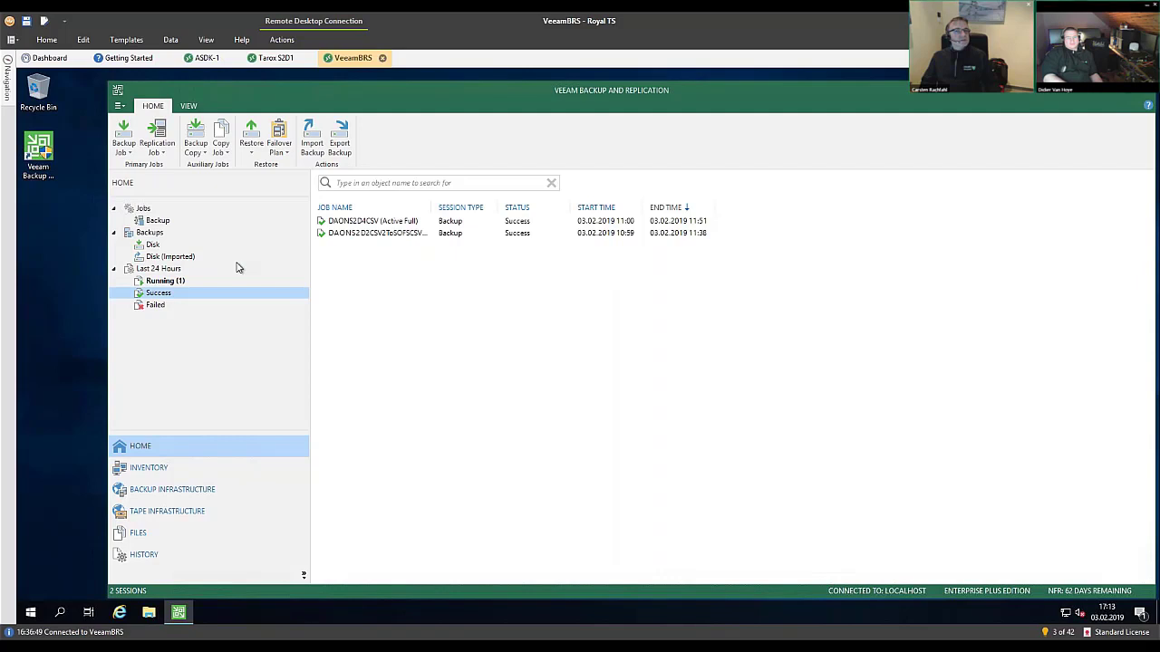
{"action": "left_click", "coordinate": [160, 282]}
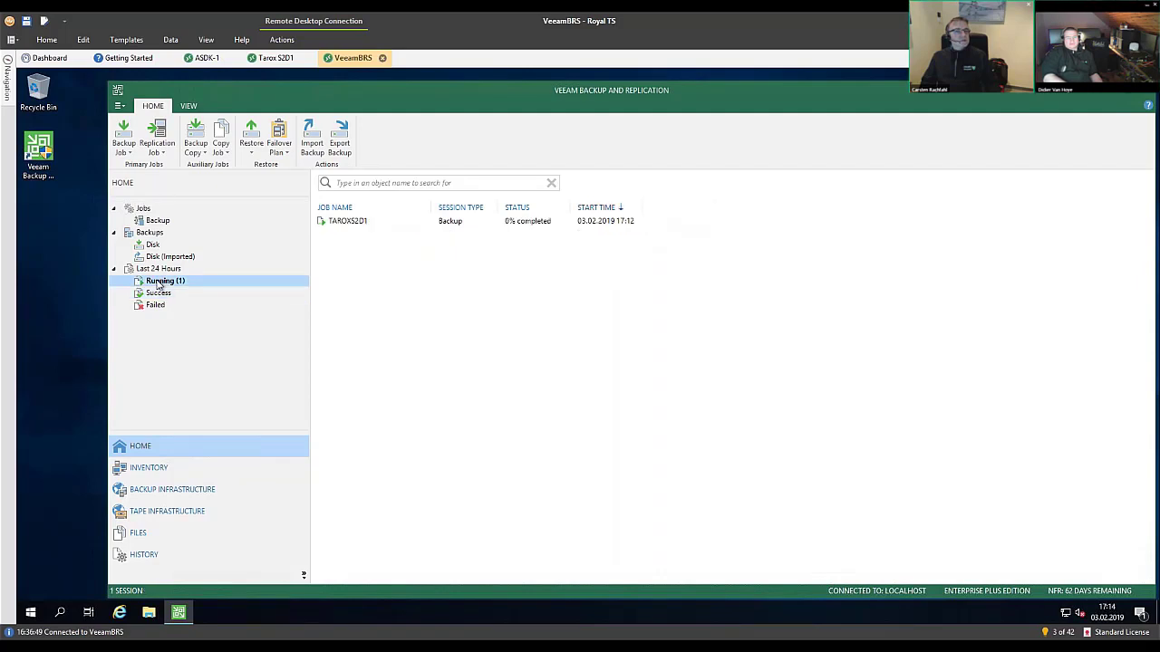
{"action": "double_click", "coordinate": [349, 226]}
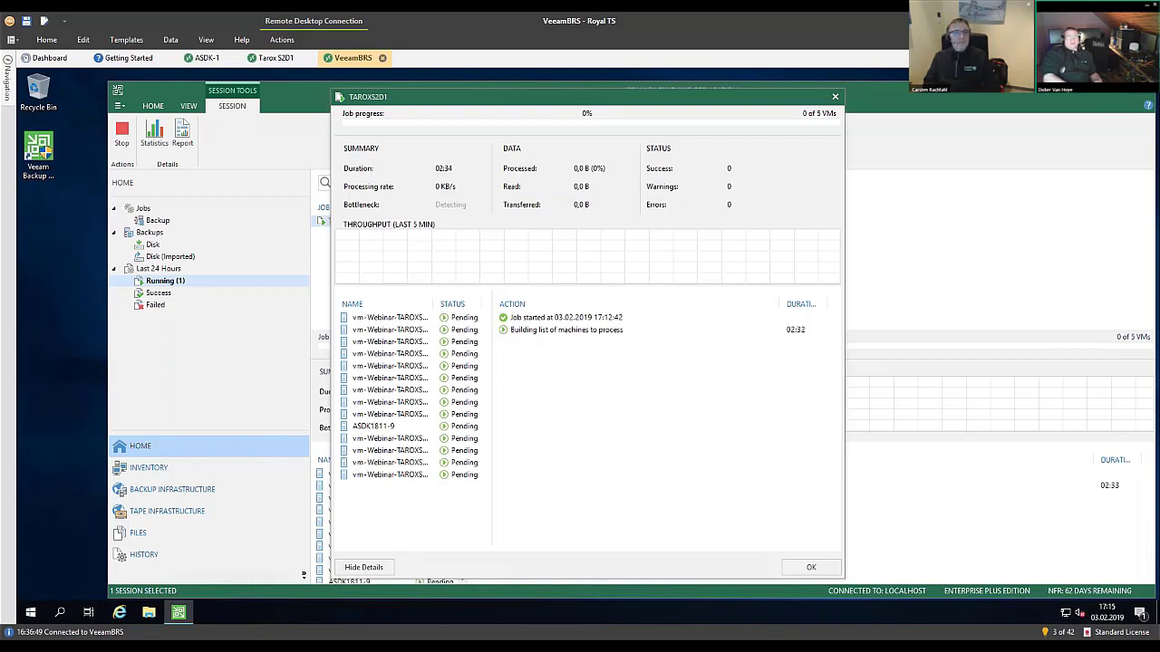
{"action": "left_click_drag", "start_coordinate": [431, 303], "coordinate": [457, 305]}
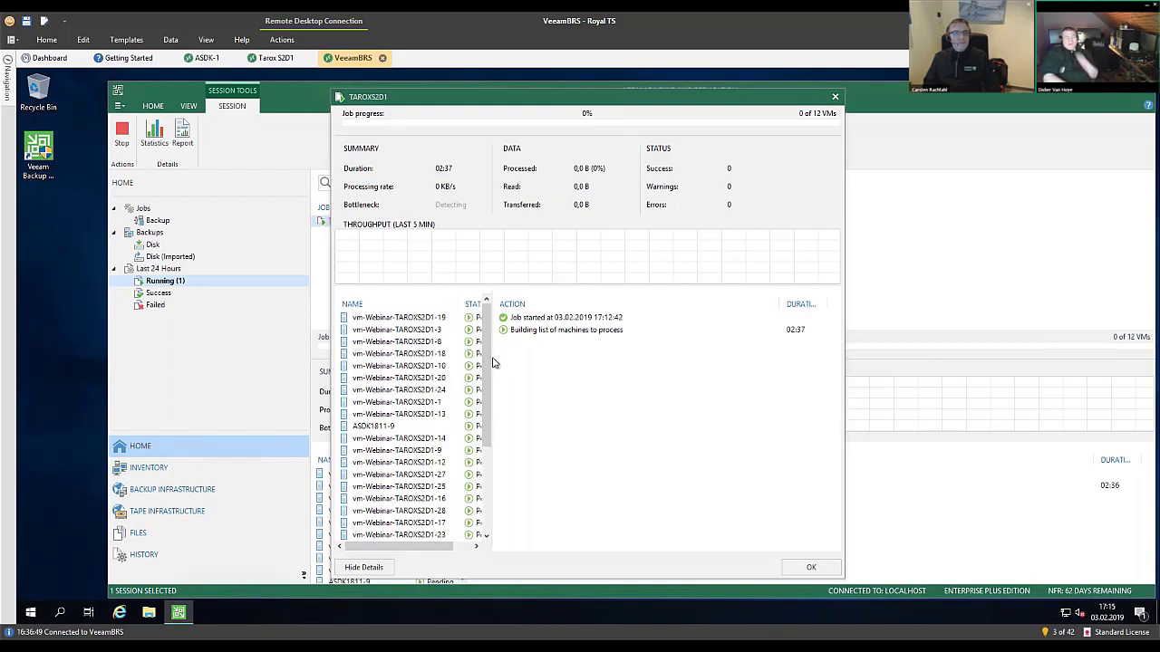
{"action": "left_click_drag", "start_coordinate": [456, 302], "coordinate": [452, 302]}
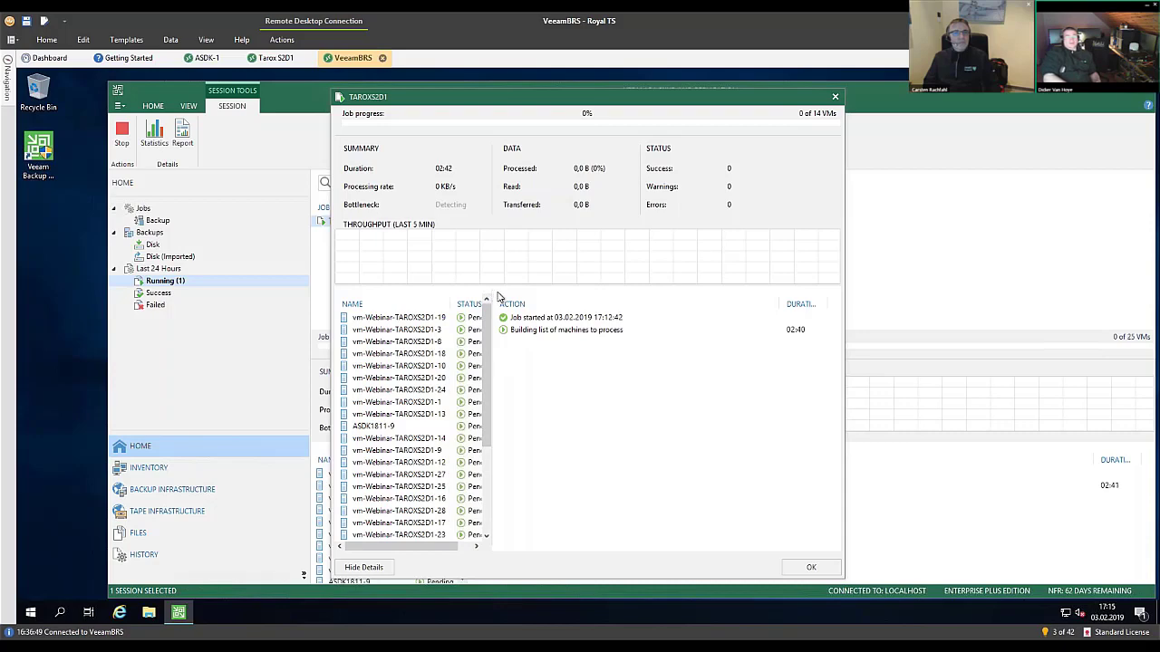
{"action": "left_click", "coordinate": [479, 552]}
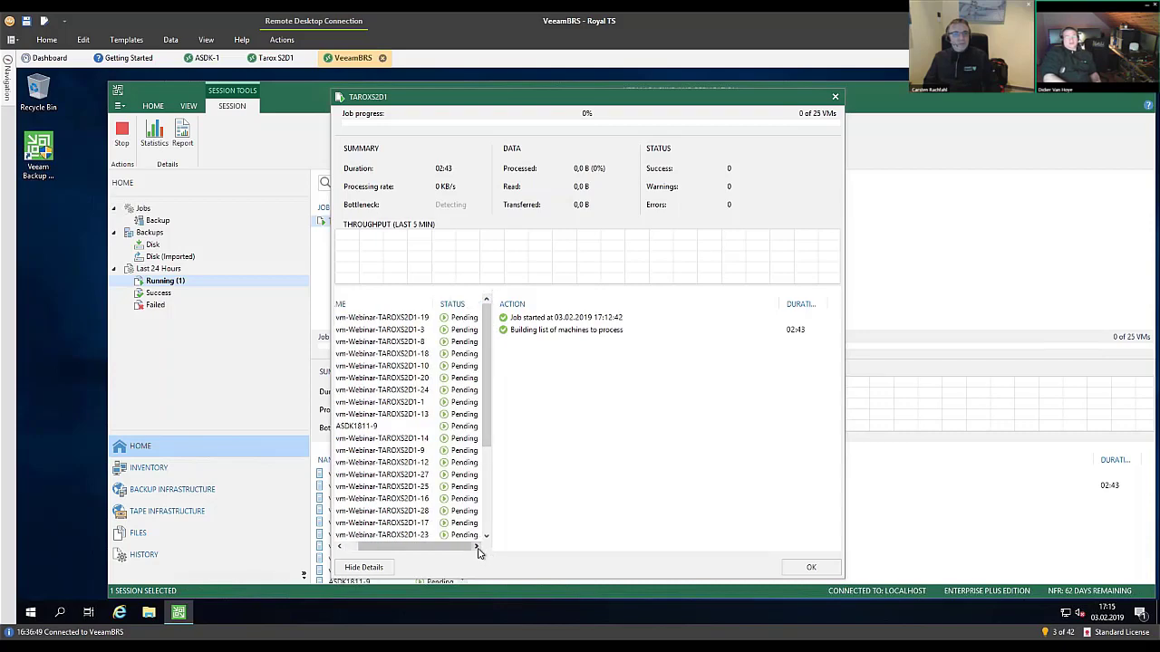
{"action": "left_click", "coordinate": [343, 547]}
{"action": "left_click_drag", "start_coordinate": [445, 306], "coordinate": [449, 305]}
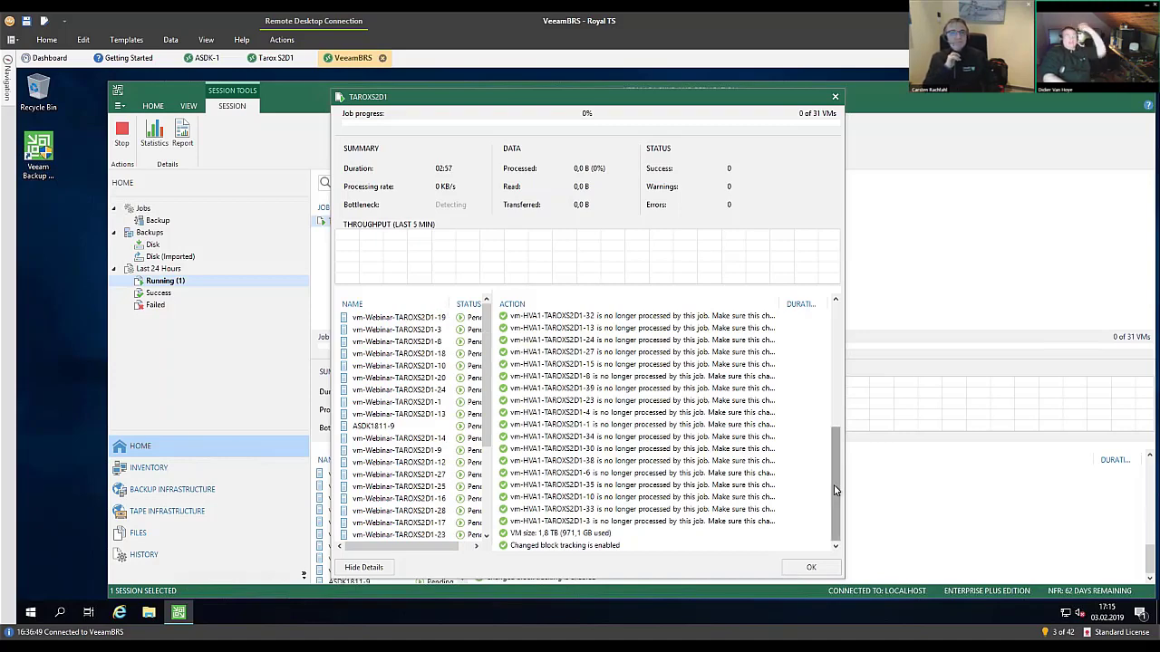
Step: Enlarge the TAROXS2D1 session window to show the full action messages and read through the job's action log
{"action": "left_click_drag", "start_coordinate": [834, 485], "coordinate": [842, 357]}
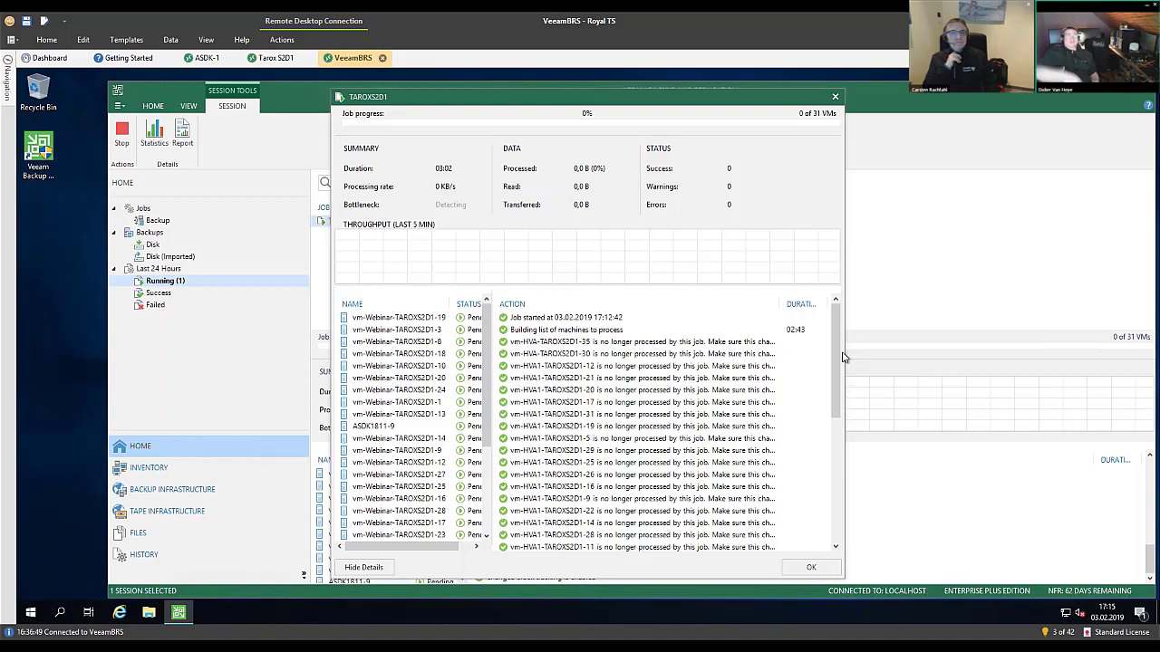
{"action": "left_click_drag", "start_coordinate": [844, 356], "coordinate": [1085, 358]}
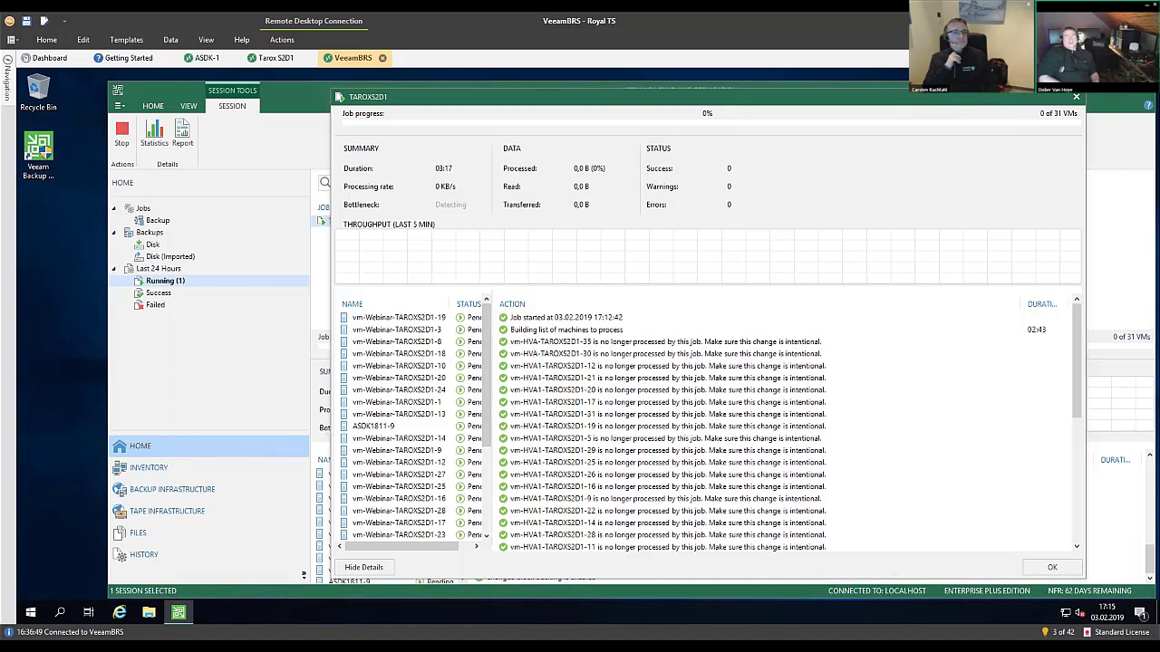
{"action": "mouse_move", "coordinate": [328, 433]}
{"action": "left_mouse_down"}
{"action": "mouse_move", "coordinate": [292, 429]}
{"action": "mouse_move", "coordinate": [309, 433]}
{"action": "left_mouse_up"}
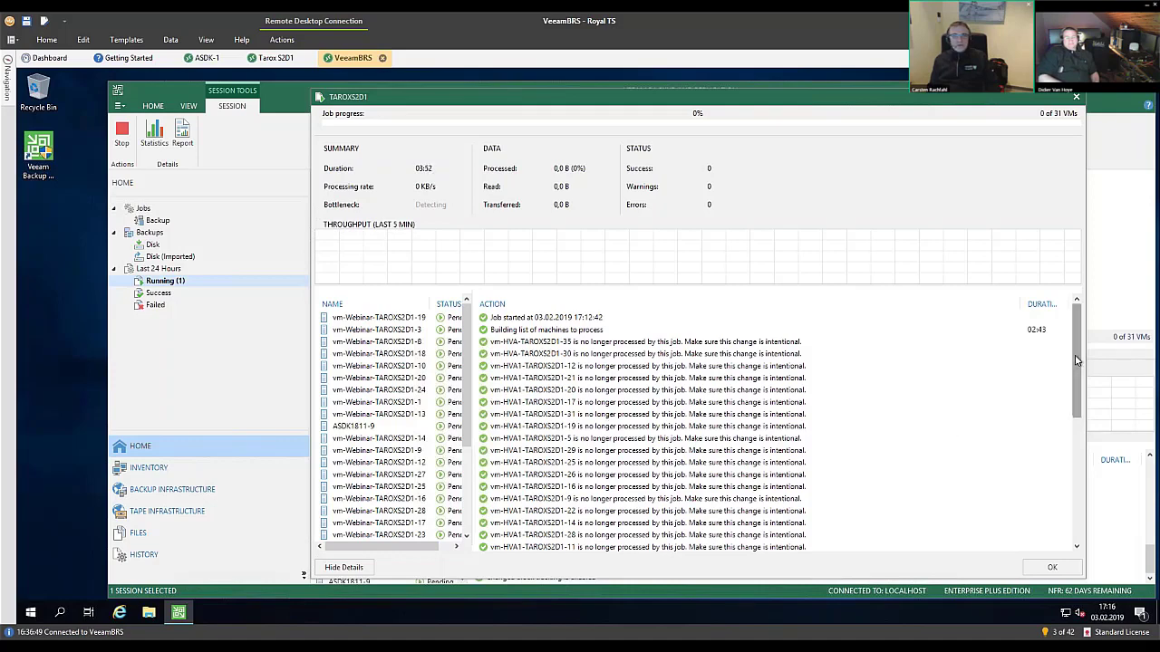
{"action": "left_click_drag", "start_coordinate": [1080, 367], "coordinate": [1094, 524]}
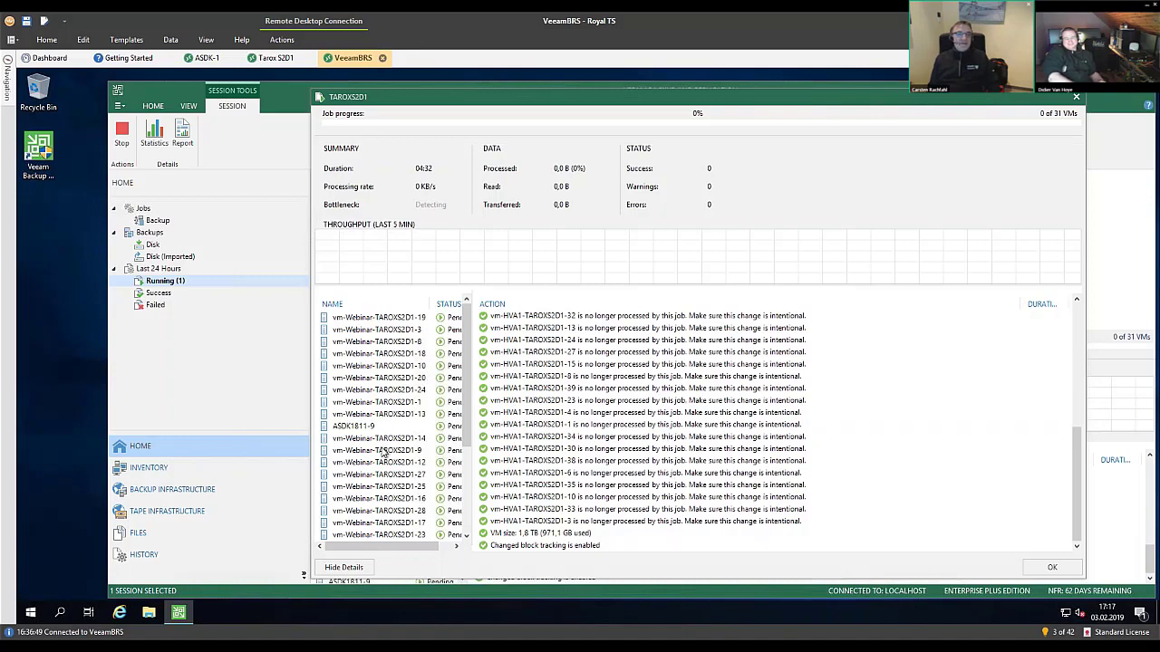
Step: Look through the list of VMs in the session and check the actions of vm-Webinar-TAROXS2D1-27
{"action": "scroll", "coordinate": [375, 429], "scroll_direction": "down", "scroll_amount": 4}
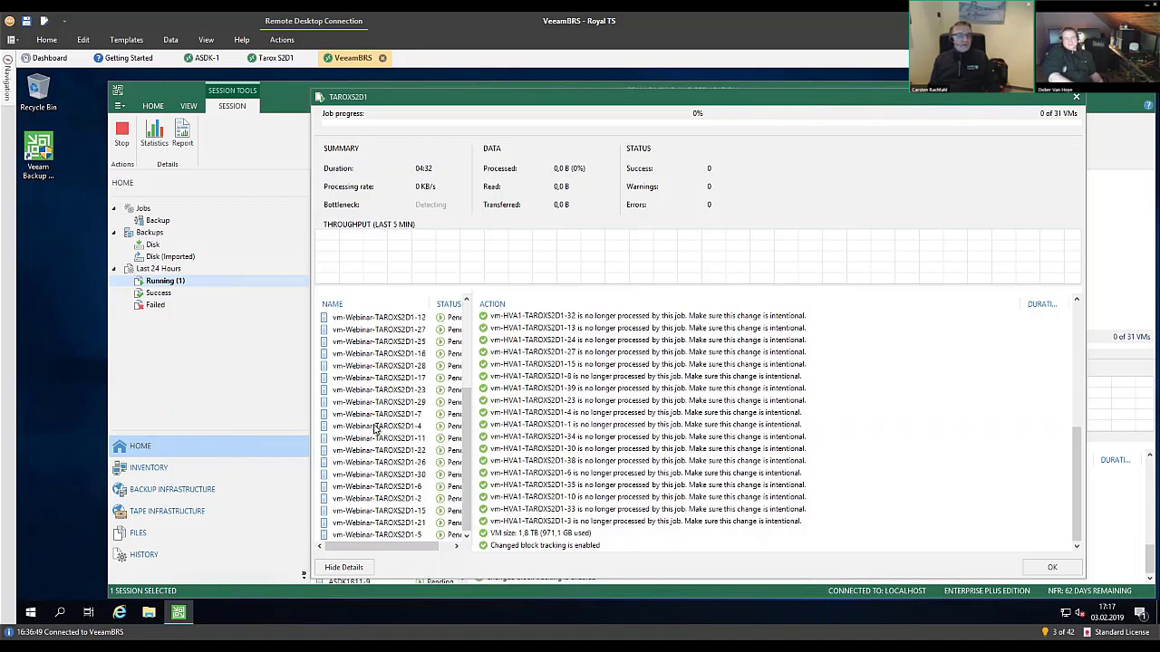
{"action": "scroll", "coordinate": [375, 429], "scroll_direction": "up", "scroll_amount": 4}
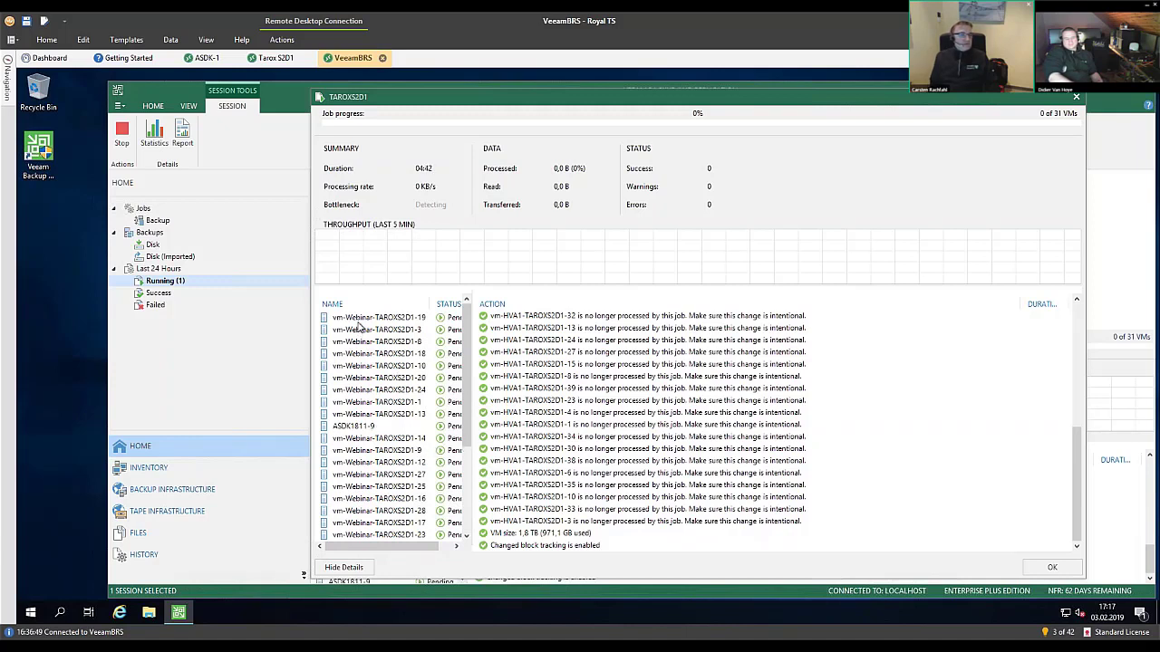
{"action": "scroll", "coordinate": [379, 463], "scroll_direction": "down", "scroll_amount": 4}
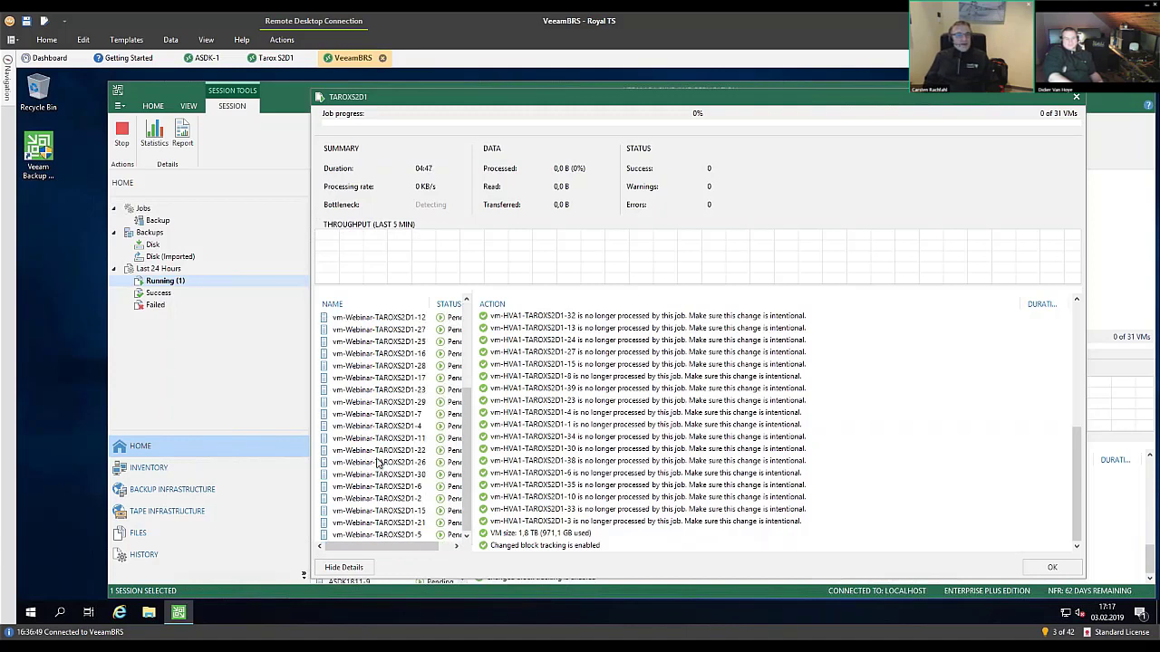
{"action": "scroll", "coordinate": [379, 463], "scroll_direction": "up", "scroll_amount": 2}
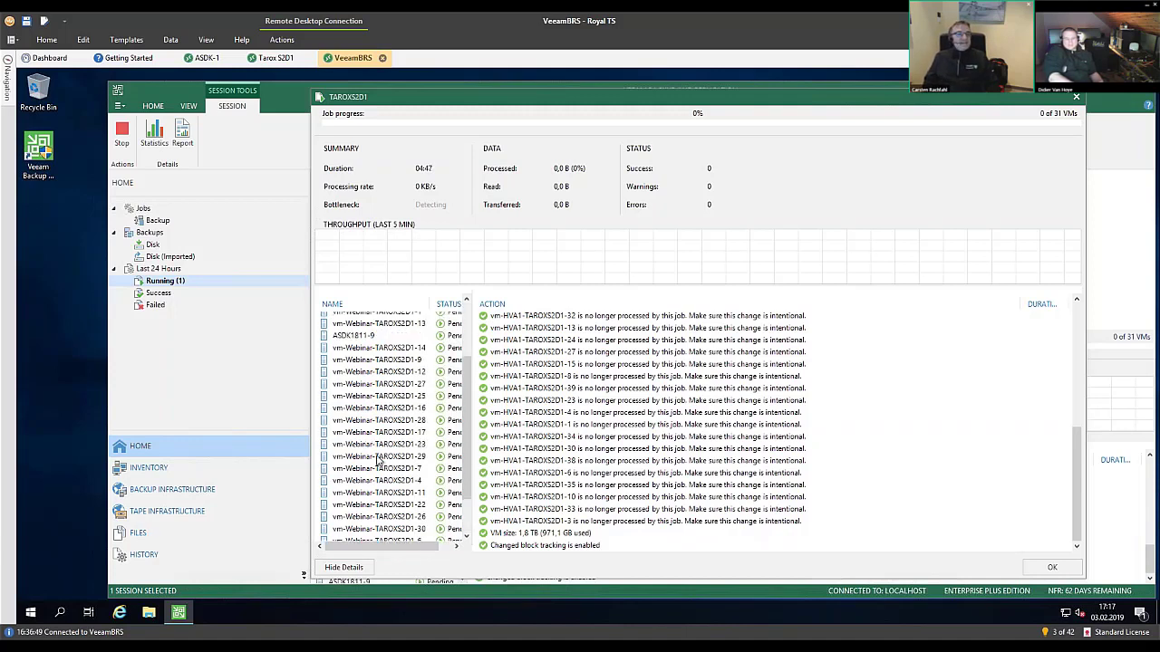
{"action": "left_click", "coordinate": [381, 385]}
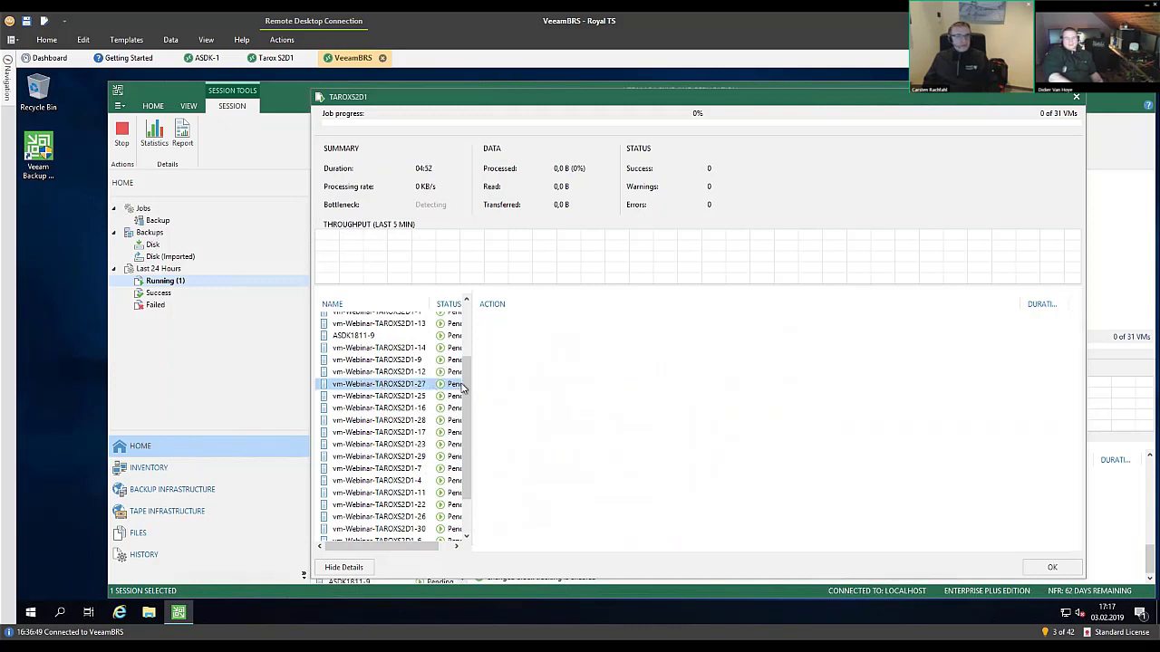
{"action": "left_click_drag", "start_coordinate": [465, 368], "coordinate": [465, 321]}
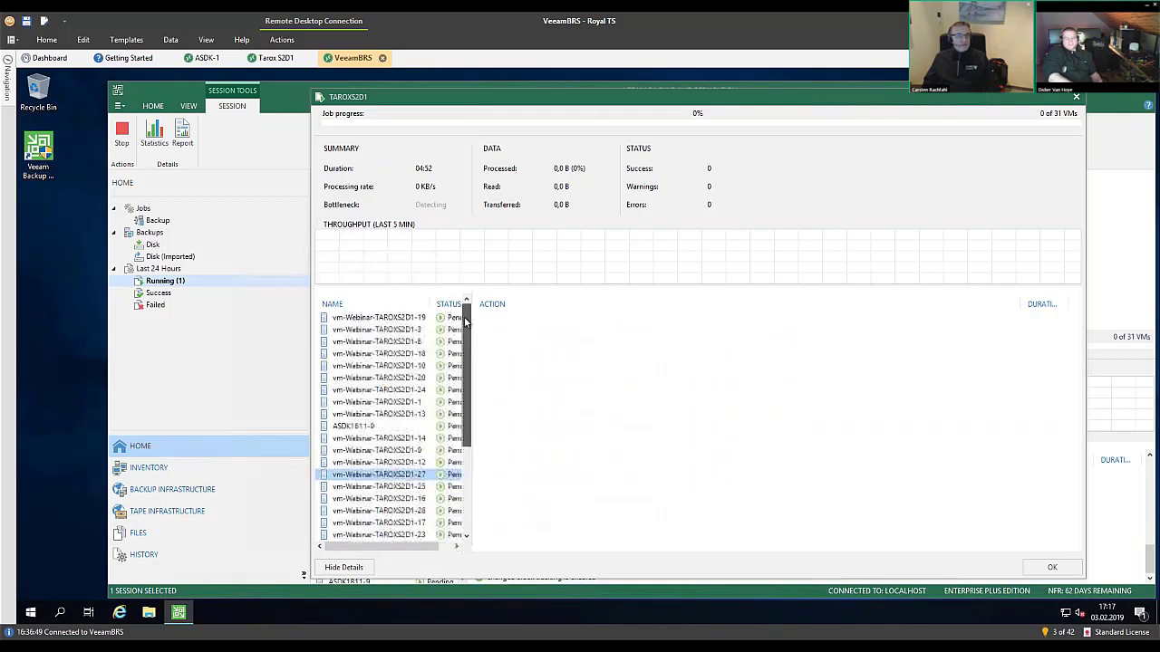
Step: Examine the processing actions of ASDK1811-9 and vm-Webinar-TAROXS2D1-19, including the guest runtime injection entry, and move the session window aside
{"action": "left_click", "coordinate": [349, 428]}
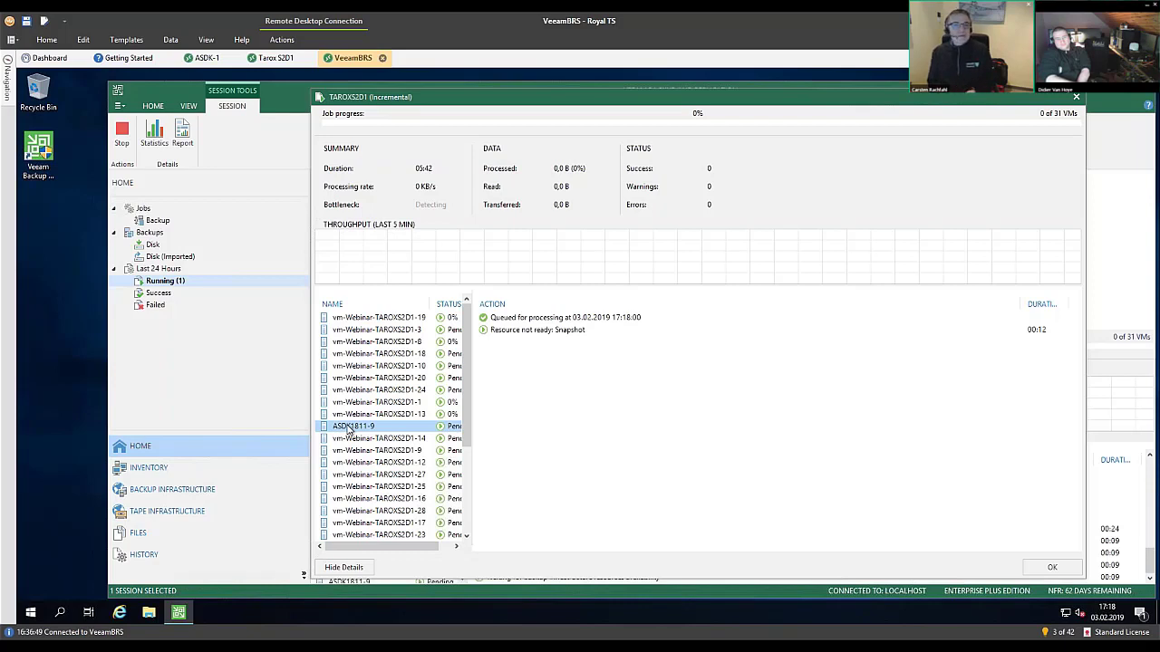
{"action": "left_click", "coordinate": [389, 321]}
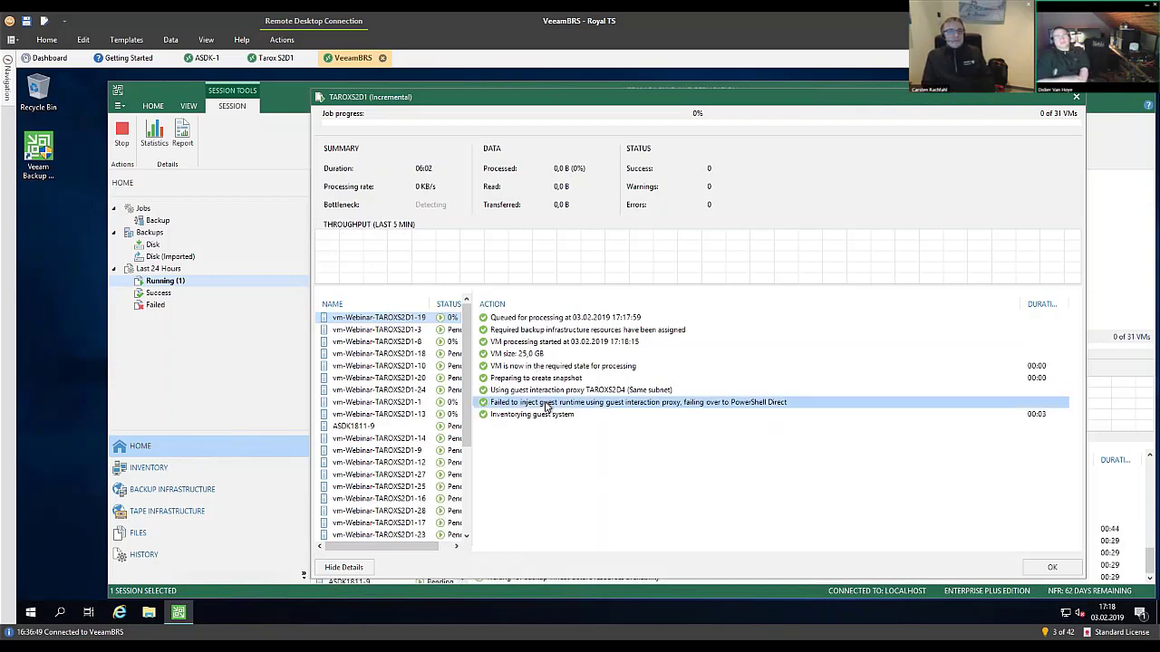
{"action": "left_click", "coordinate": [545, 403]}
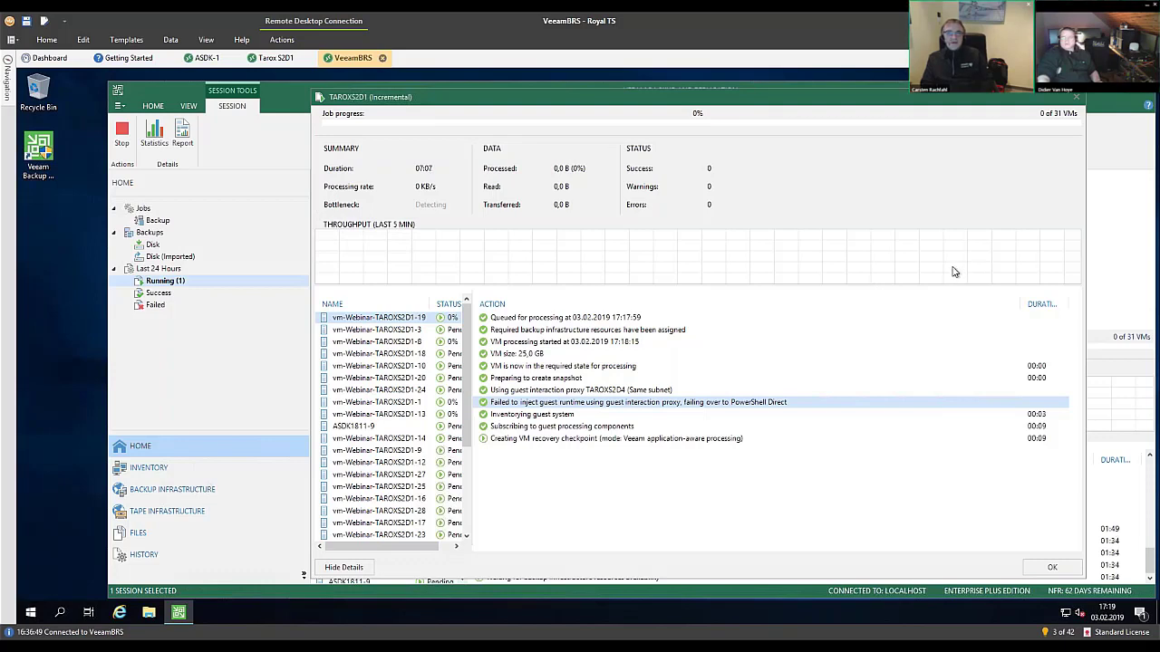
{"action": "left_click_drag", "start_coordinate": [950, 104], "coordinate": [782, 105]}
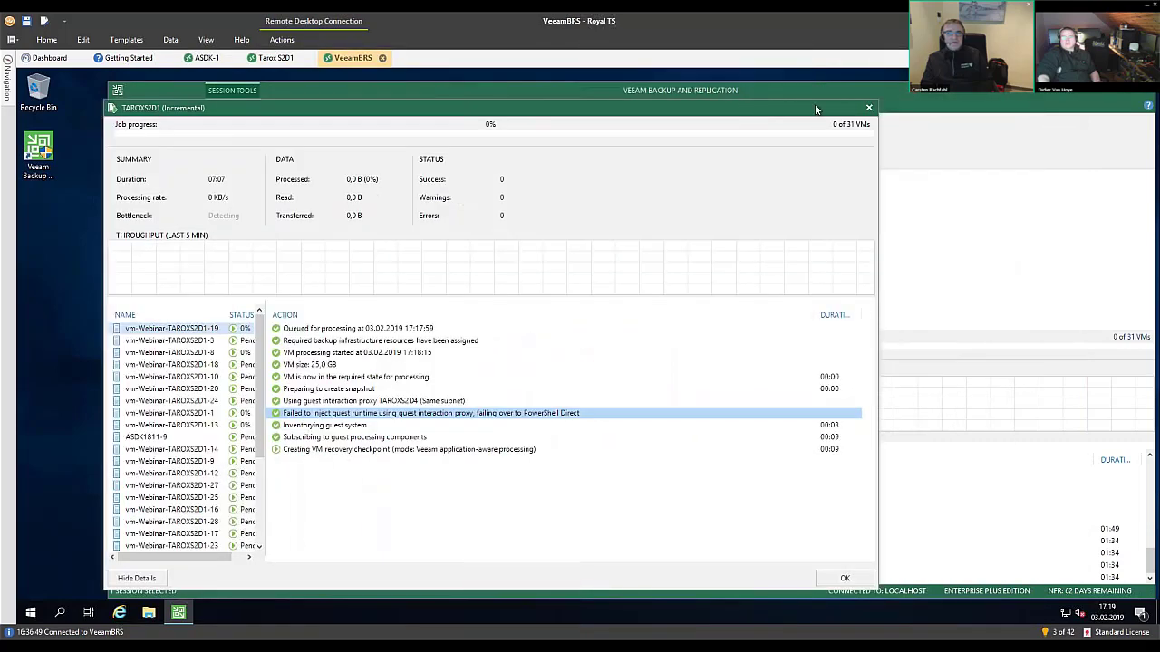
Step: Close the session details and review the storage types offered for a new backup repository, including object storage, without adding one
{"action": "left_click", "coordinate": [868, 108]}
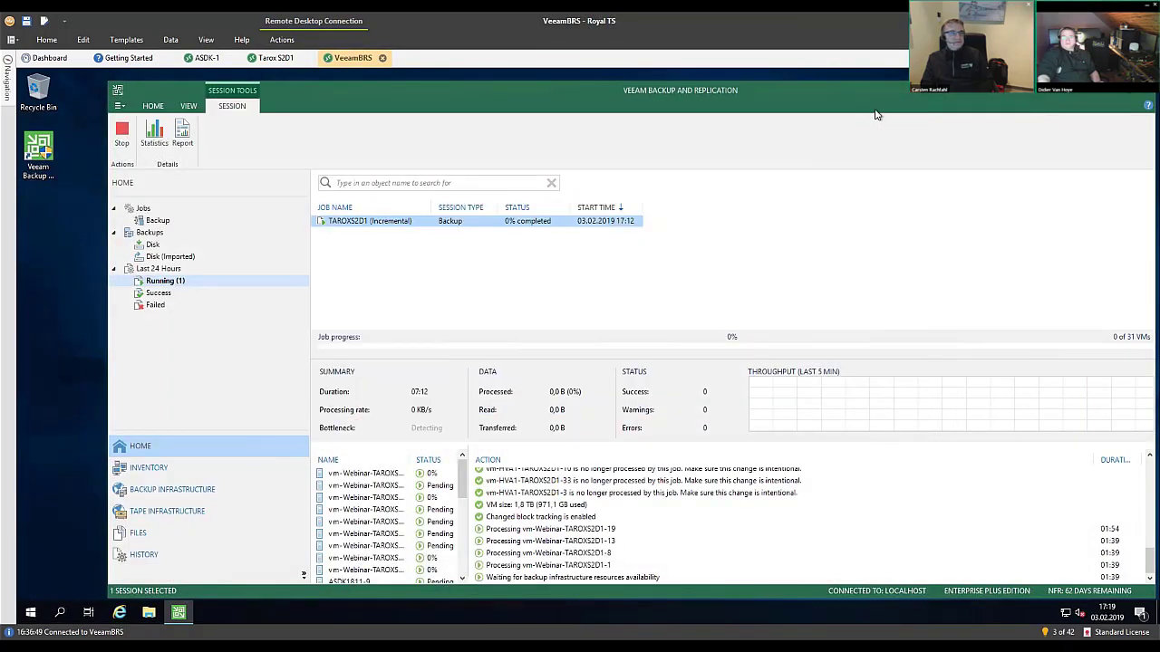
{"action": "left_click", "coordinate": [194, 497]}
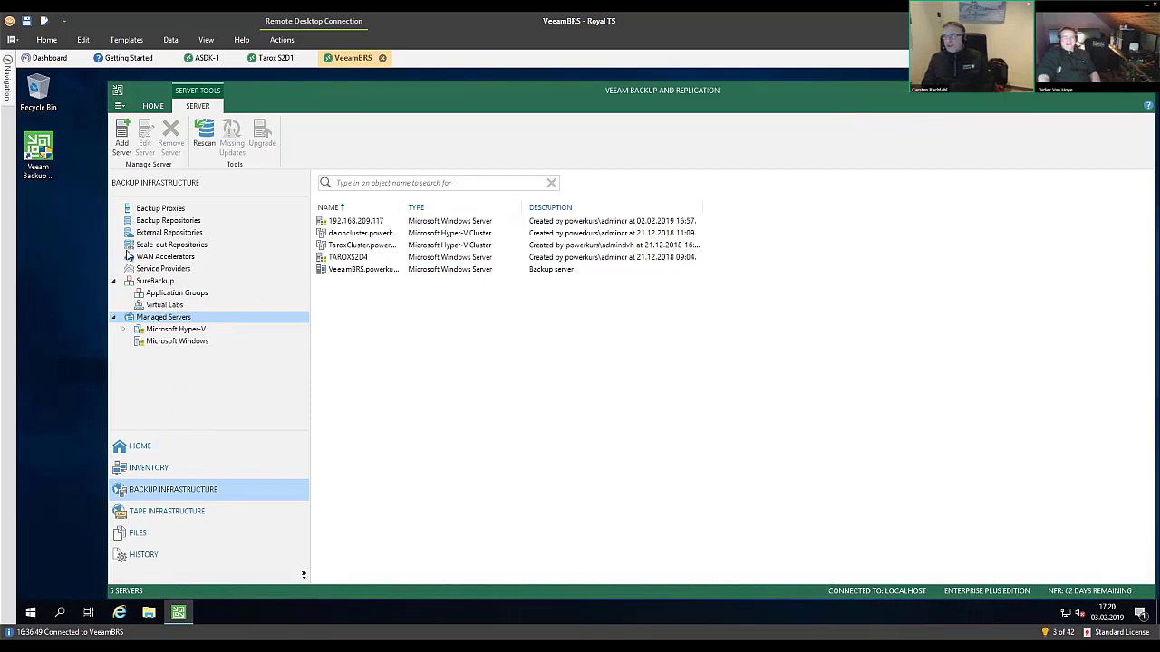
{"action": "left_click", "coordinate": [133, 221]}
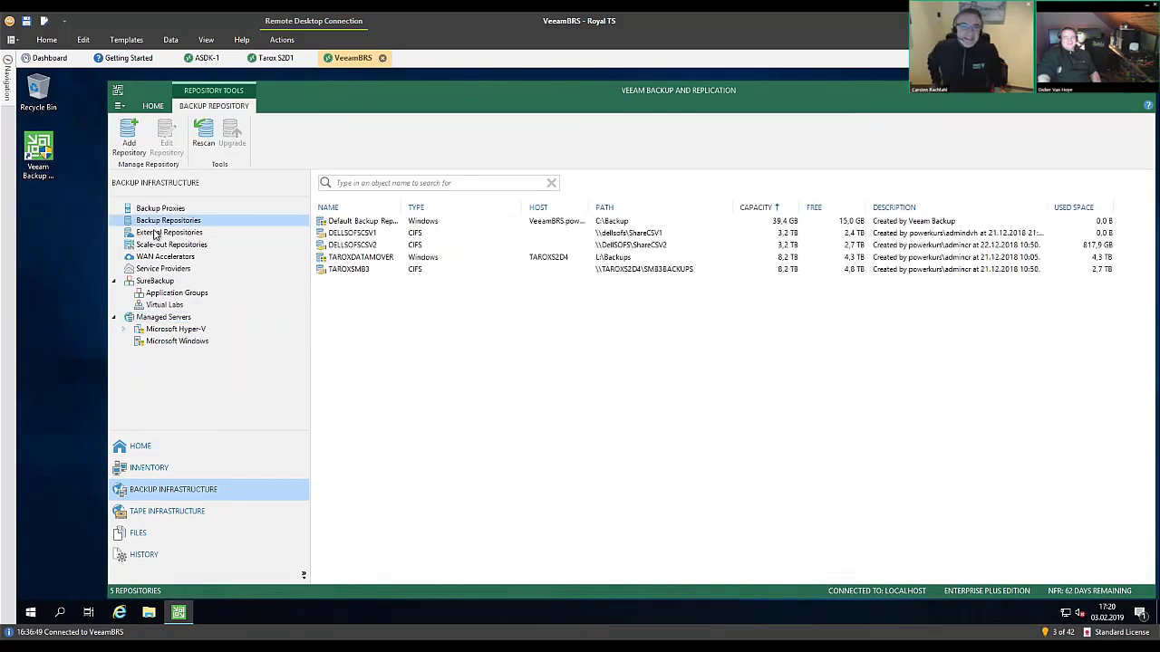
{"action": "right_click", "coordinate": [162, 223]}
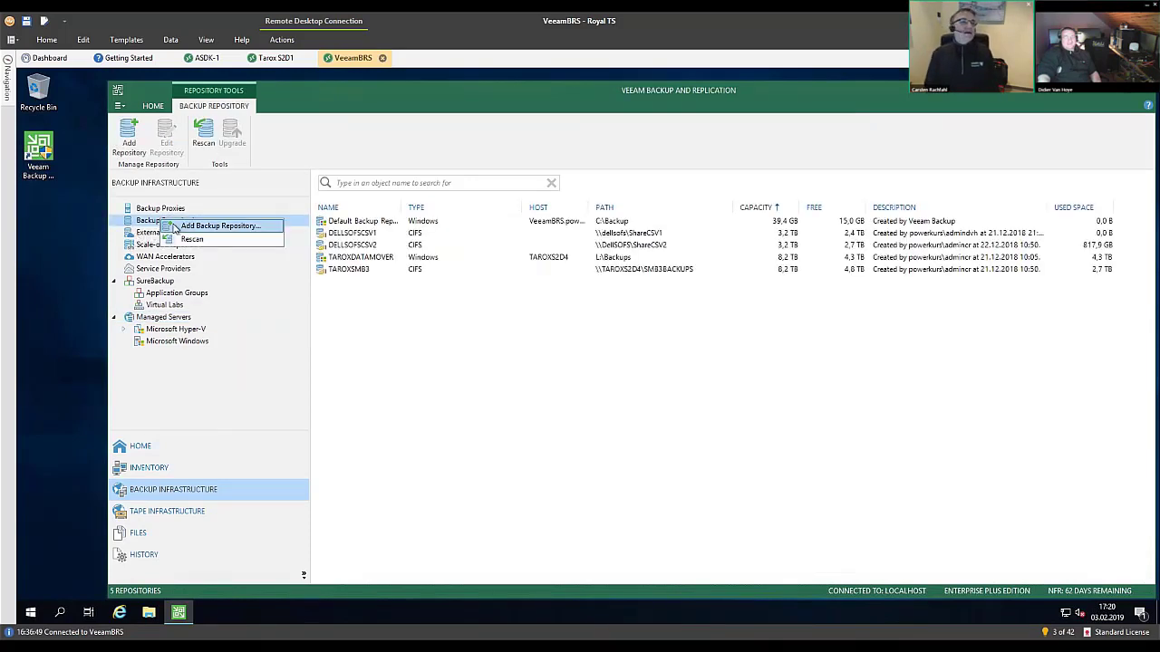
{"action": "left_click", "coordinate": [176, 228]}
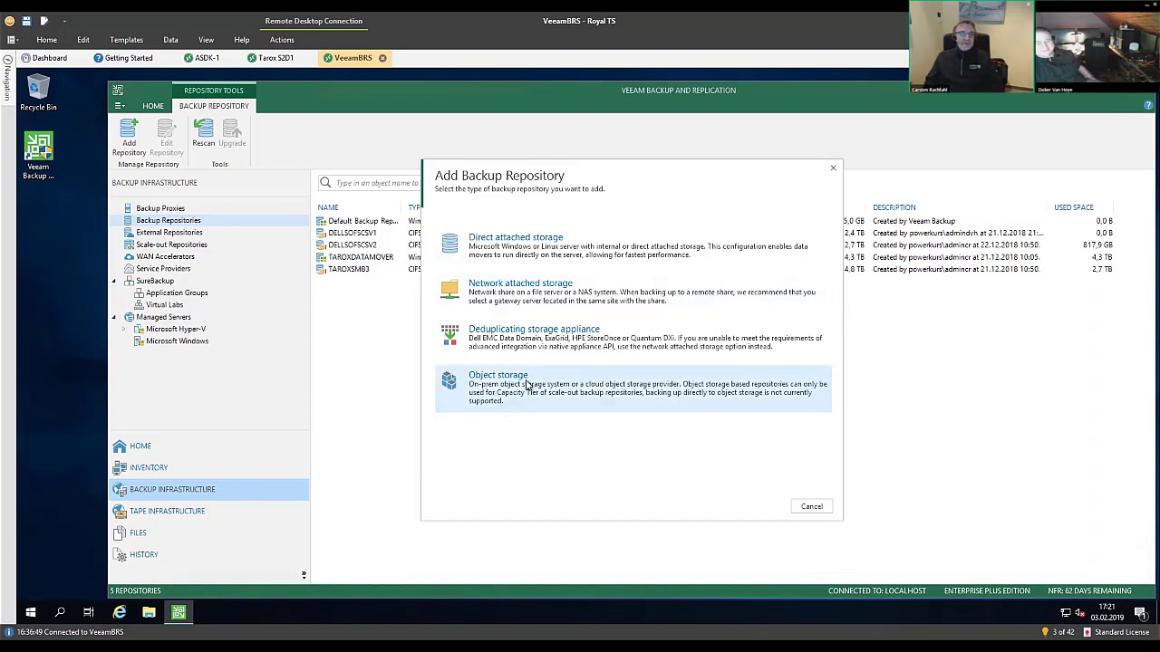
{"action": "left_click", "coordinate": [833, 168]}
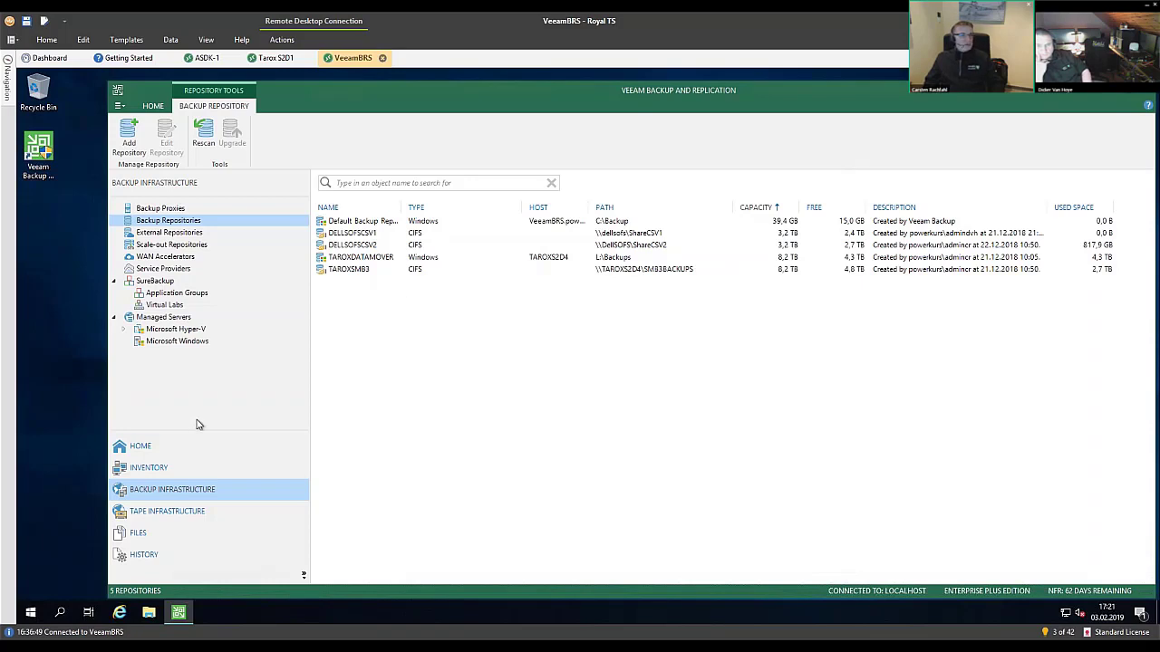
Step: Reopen the running TAROXS2D1 session's details, check the first listed VM's processing actions and sort the VM list by name
{"action": "left_click", "coordinate": [145, 449]}
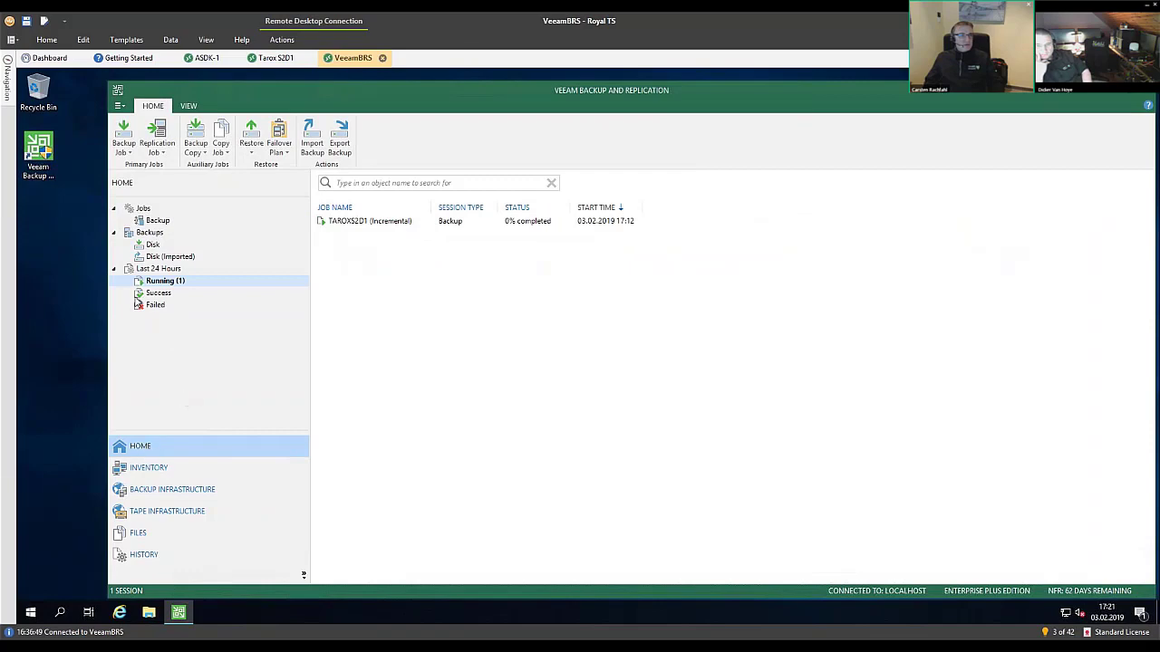
{"action": "left_click", "coordinate": [365, 223]}
{"action": "double_click", "coordinate": [365, 221]}
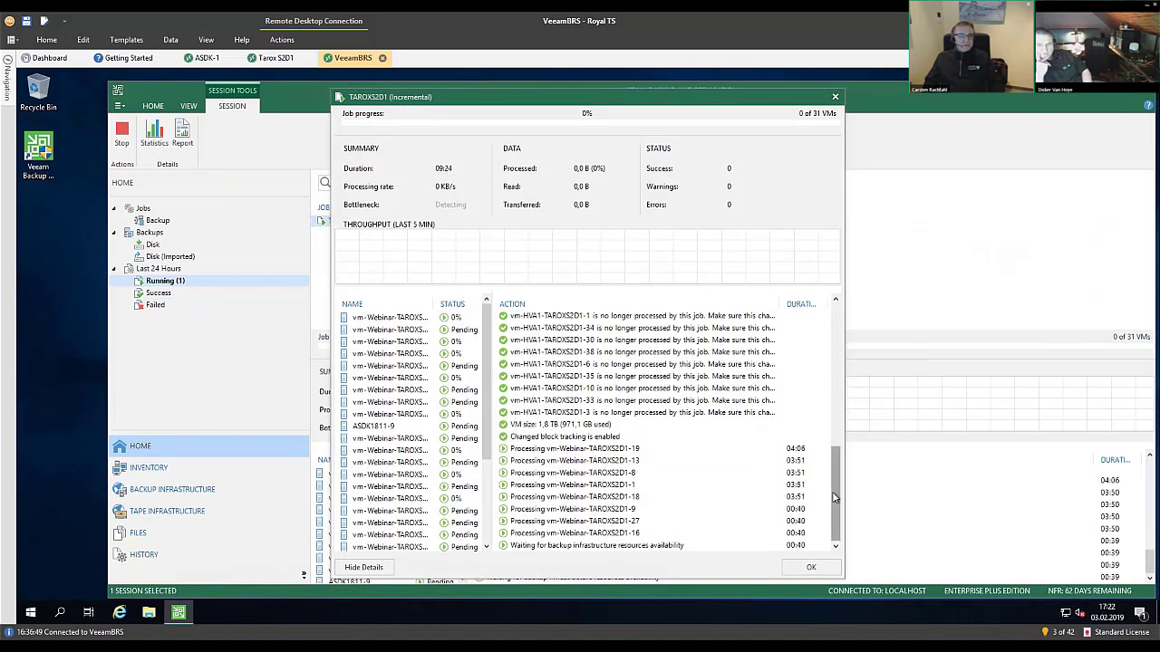
{"action": "left_click_drag", "start_coordinate": [835, 498], "coordinate": [856, 544]}
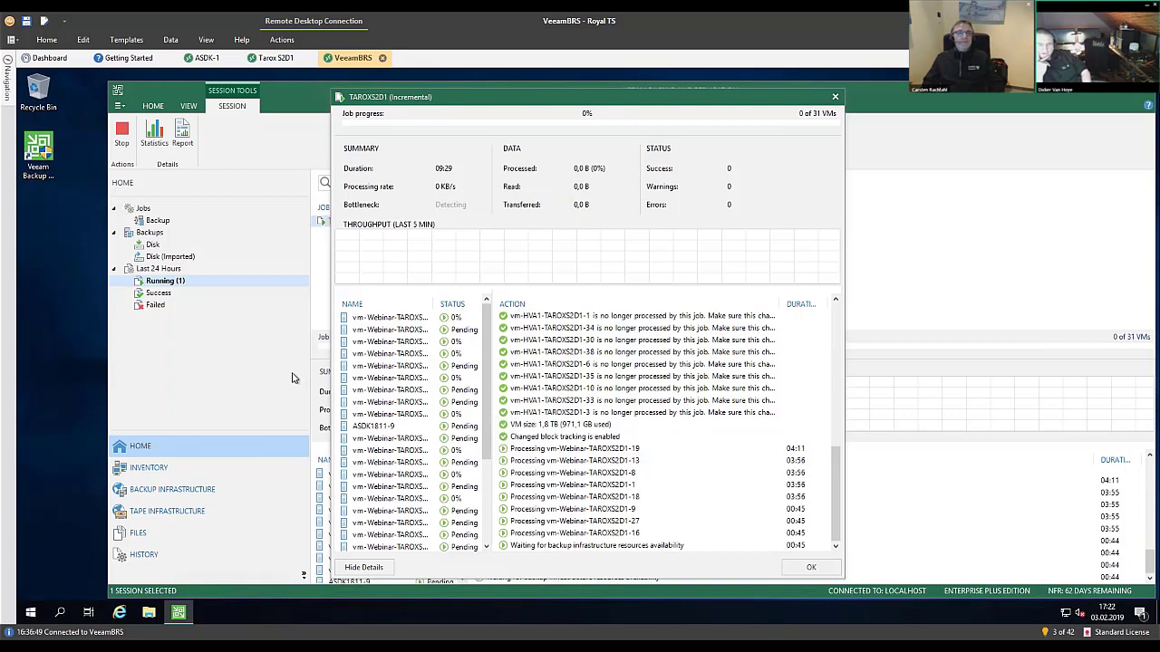
{"action": "left_click", "coordinate": [395, 317]}
{"action": "left_click", "coordinate": [394, 311]}
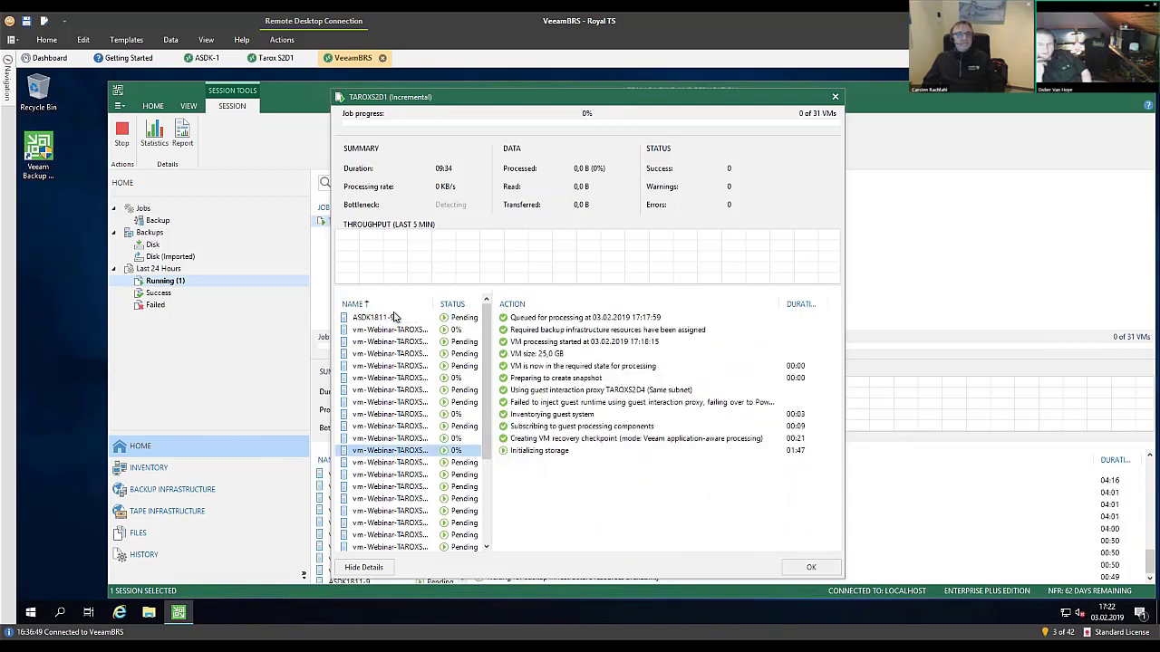